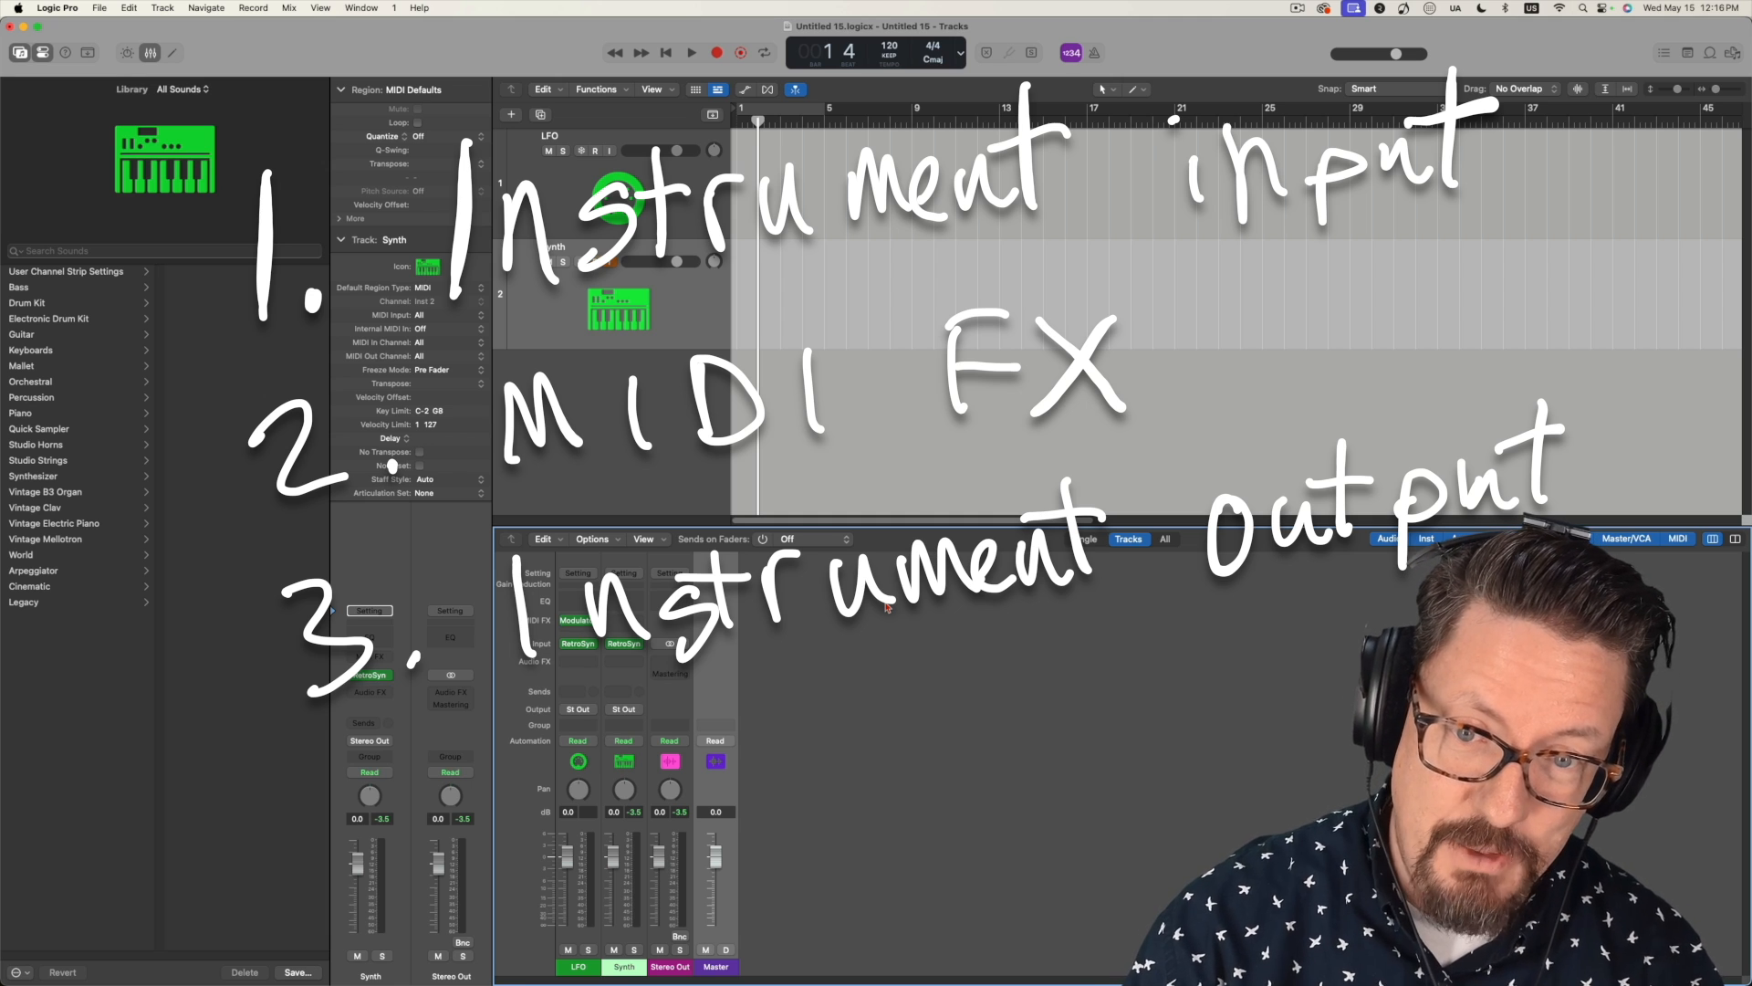
Route the Synth track's Internal MIDI In to the instrument input of 1 LFO – Retro Synth.
key(Return)
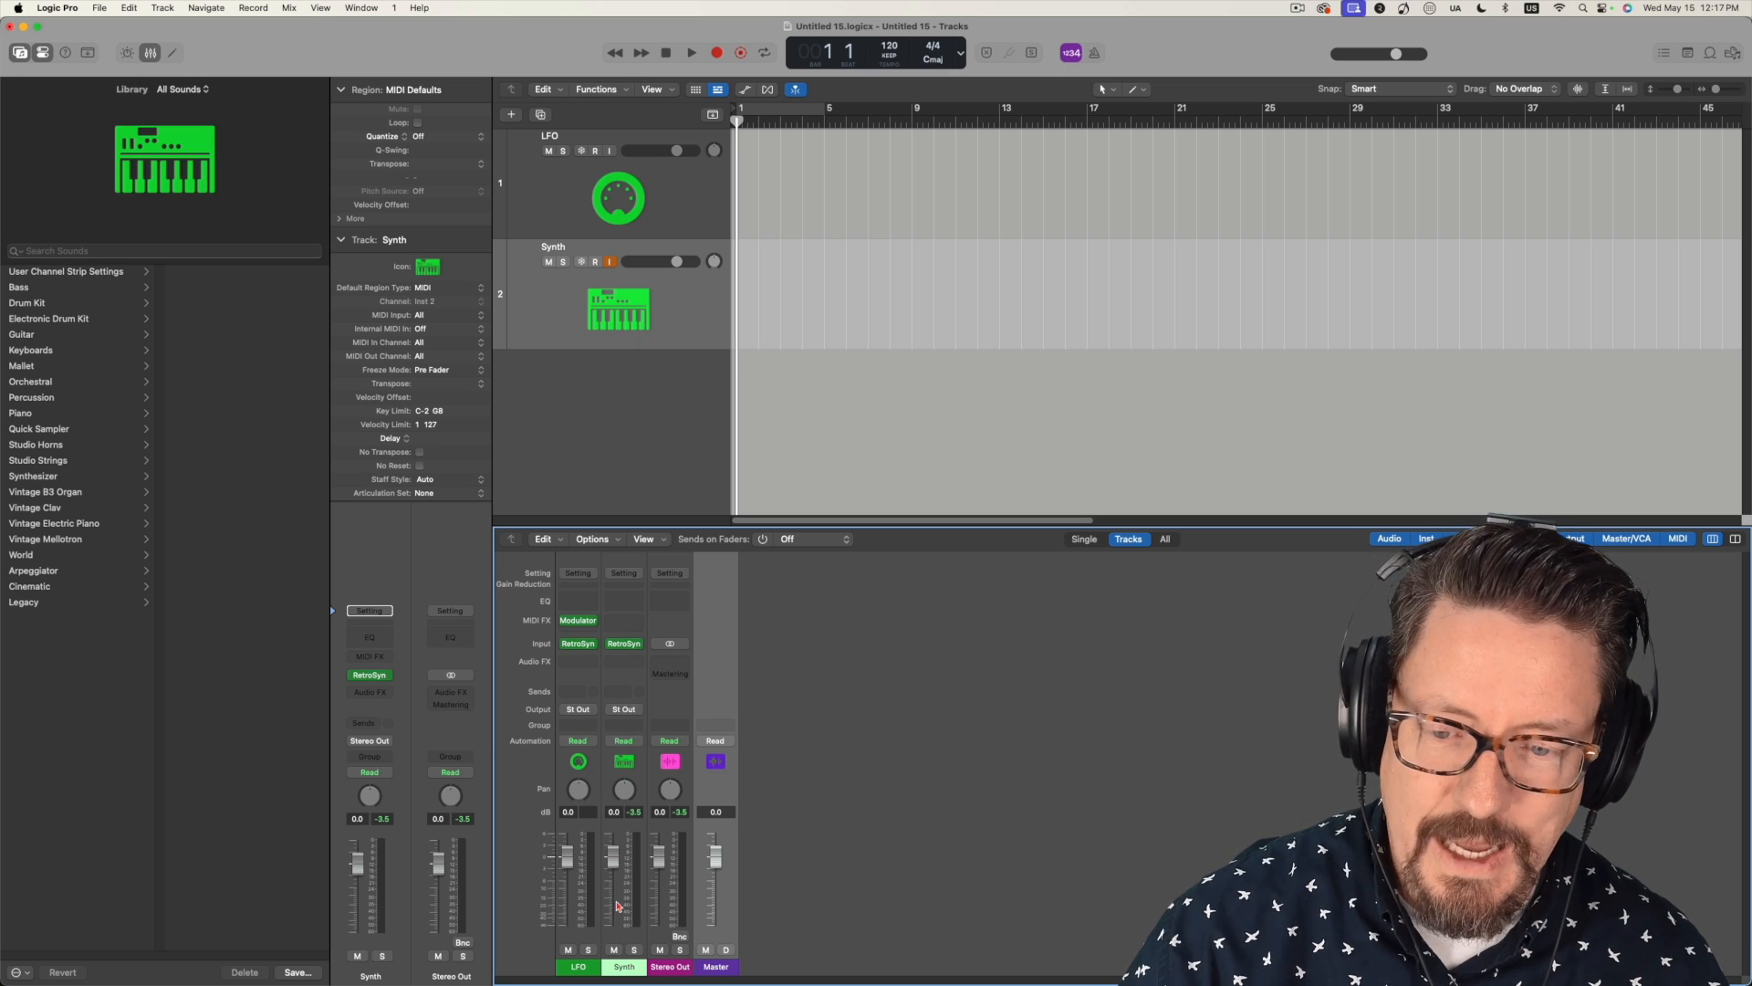
click(626, 970)
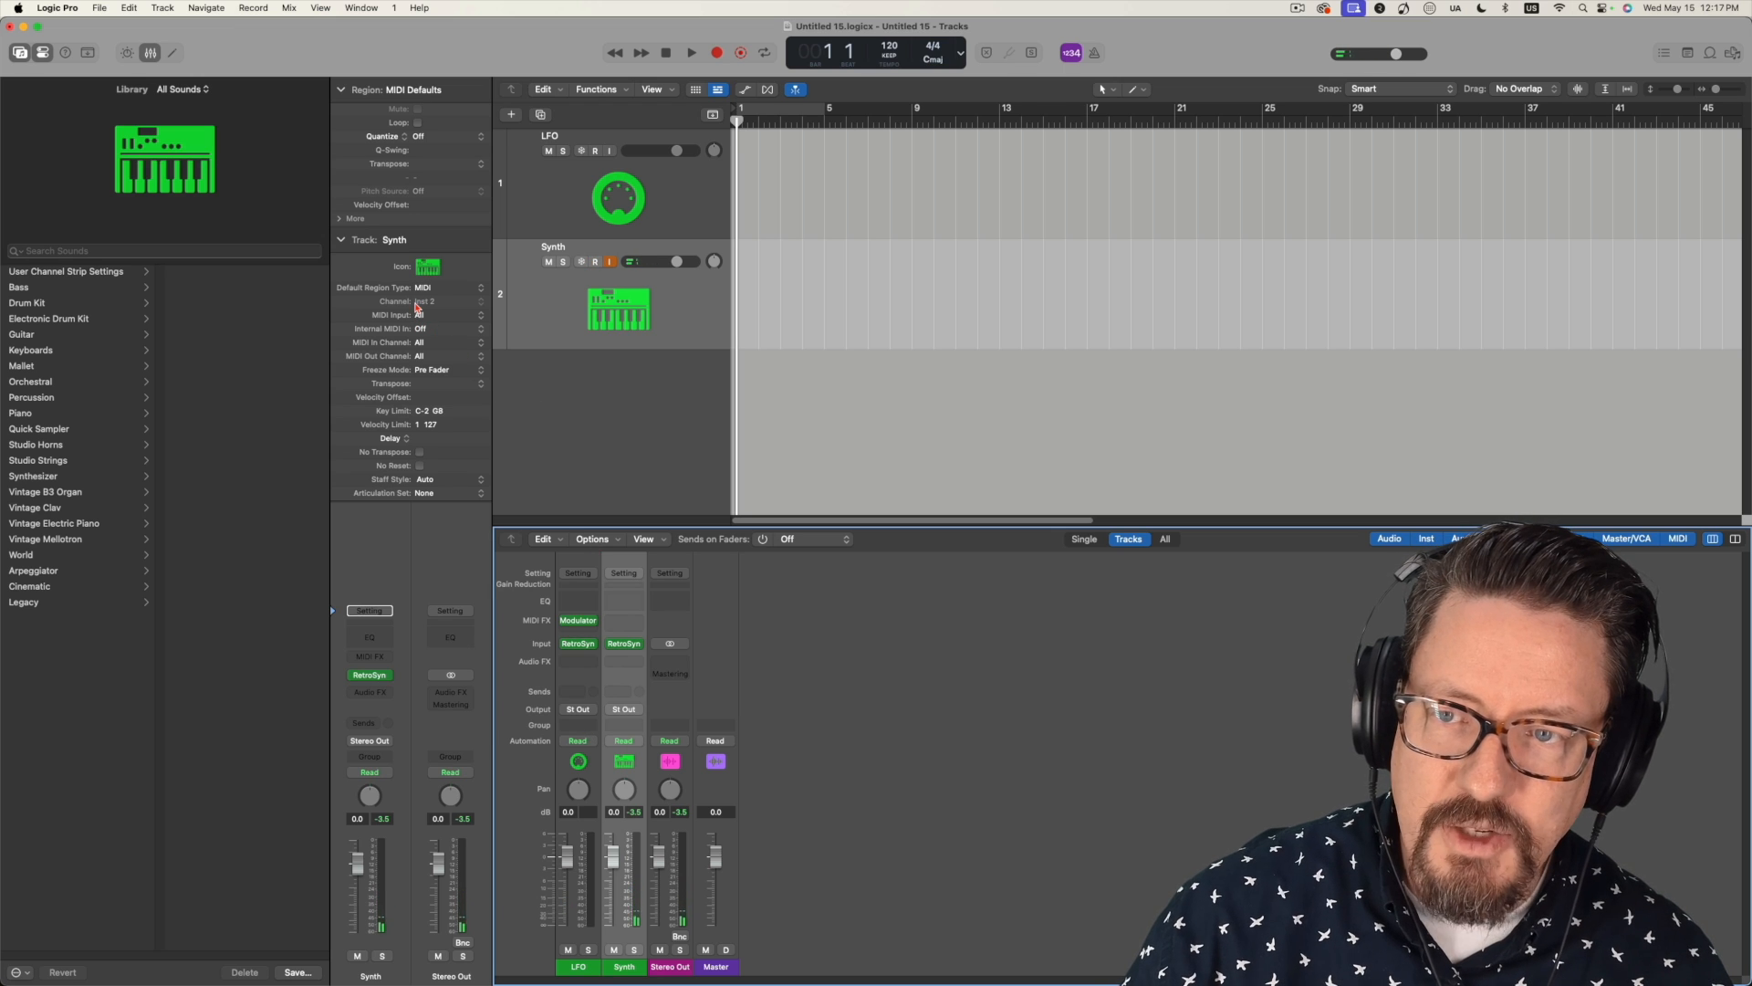
click(340, 240)
click(340, 240)
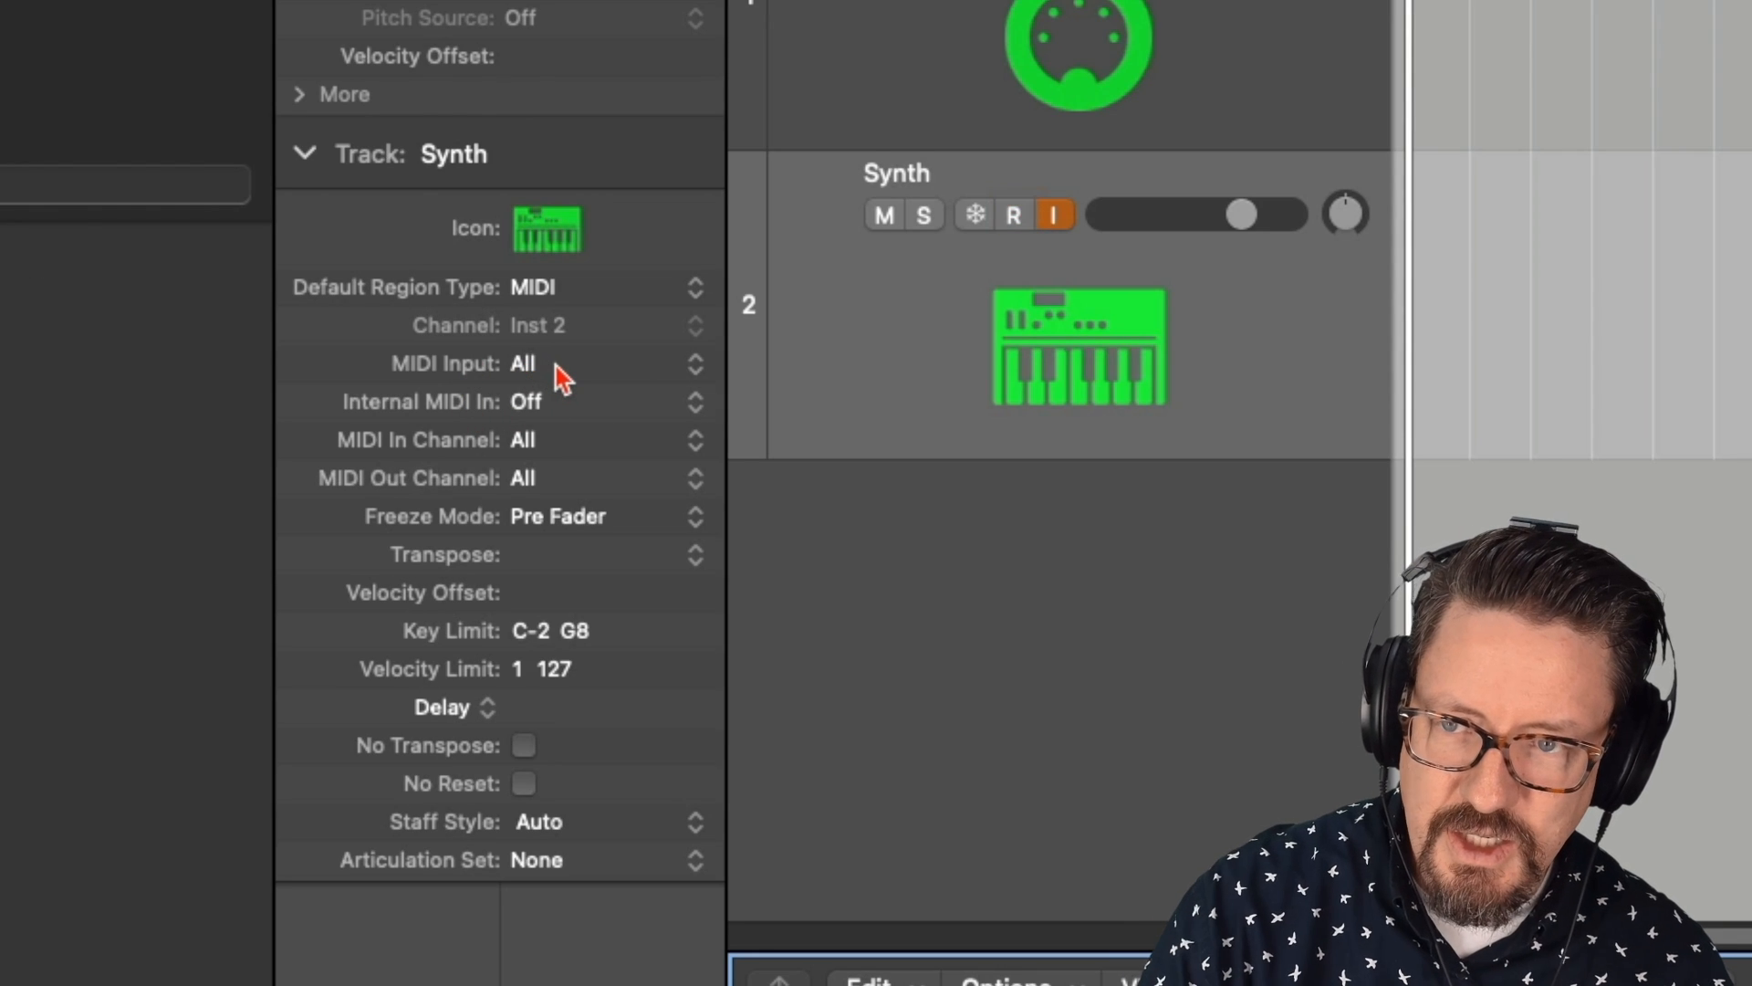
click(556, 365)
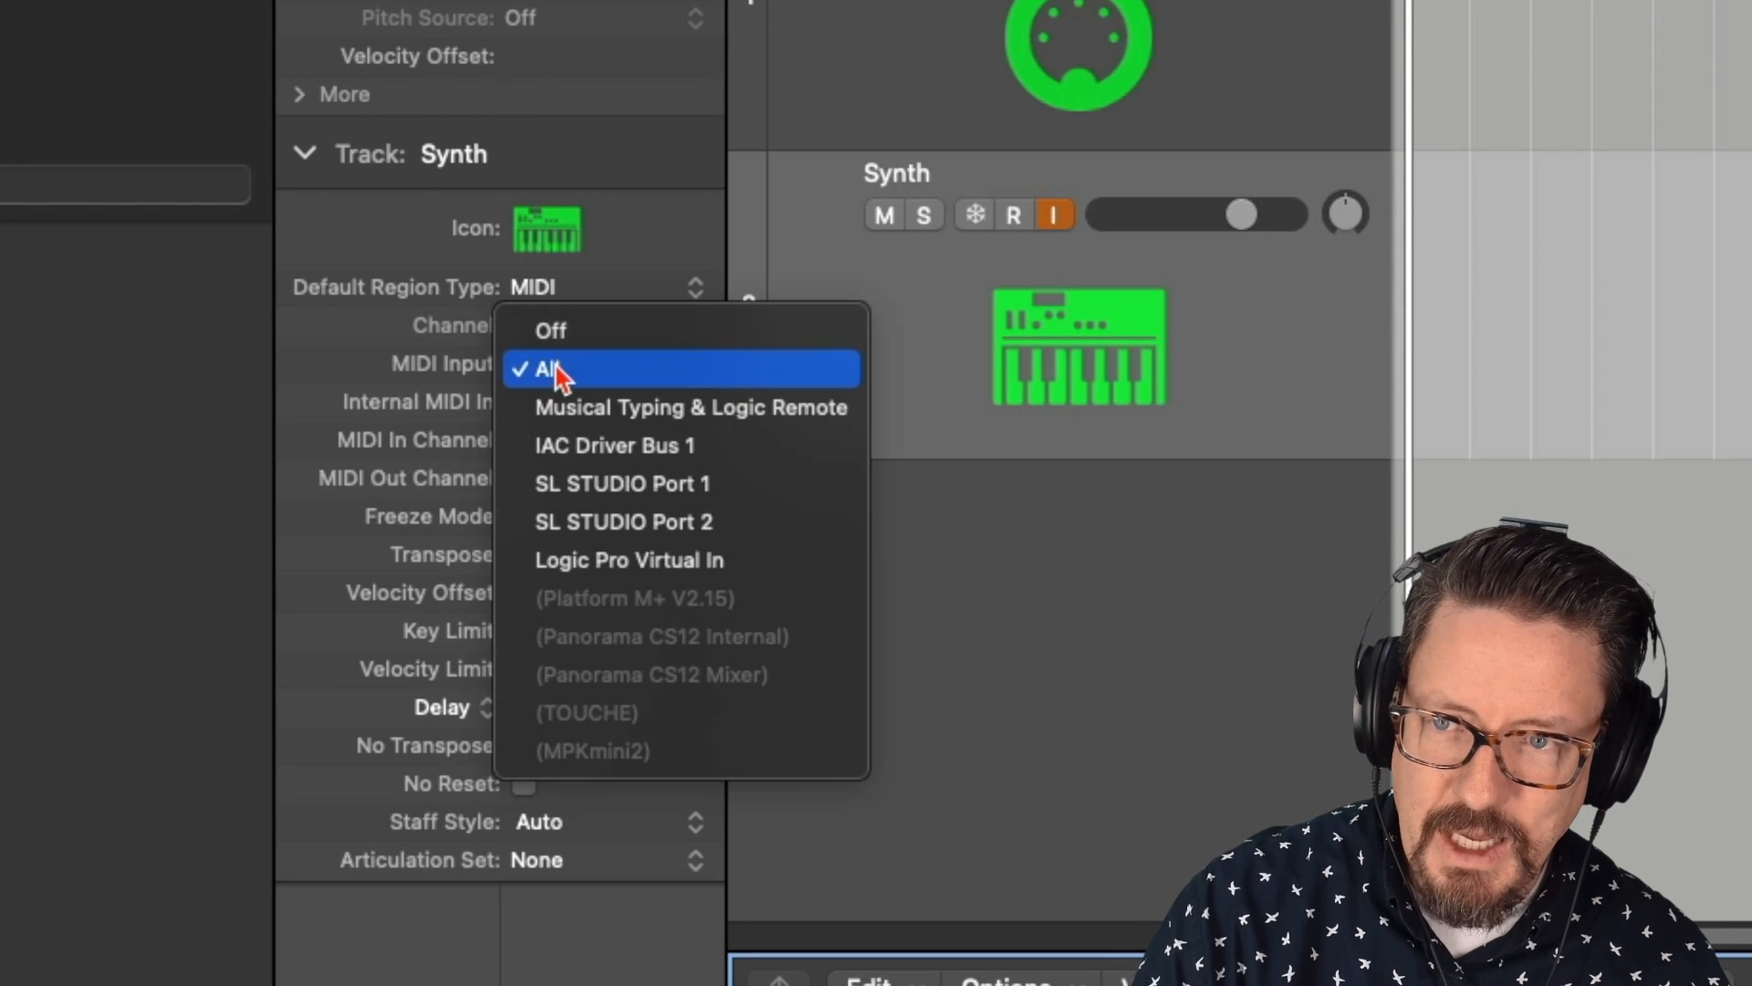
click(380, 348)
click(632, 402)
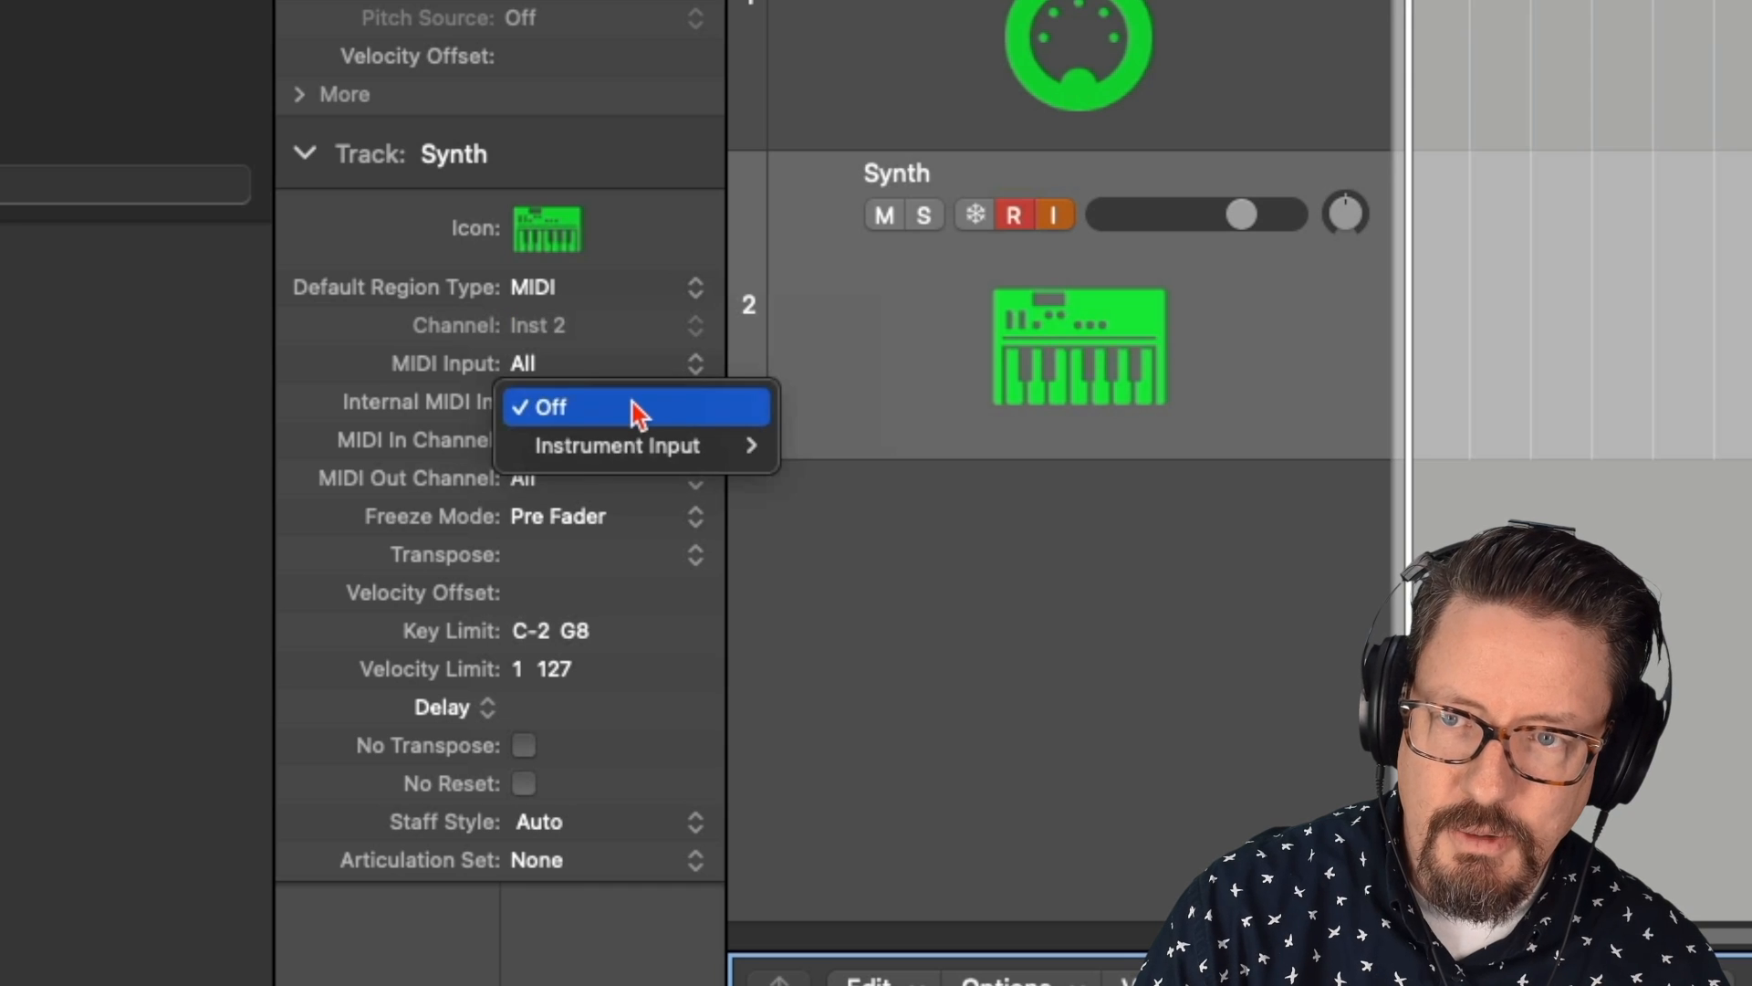
mouse_move(626, 446)
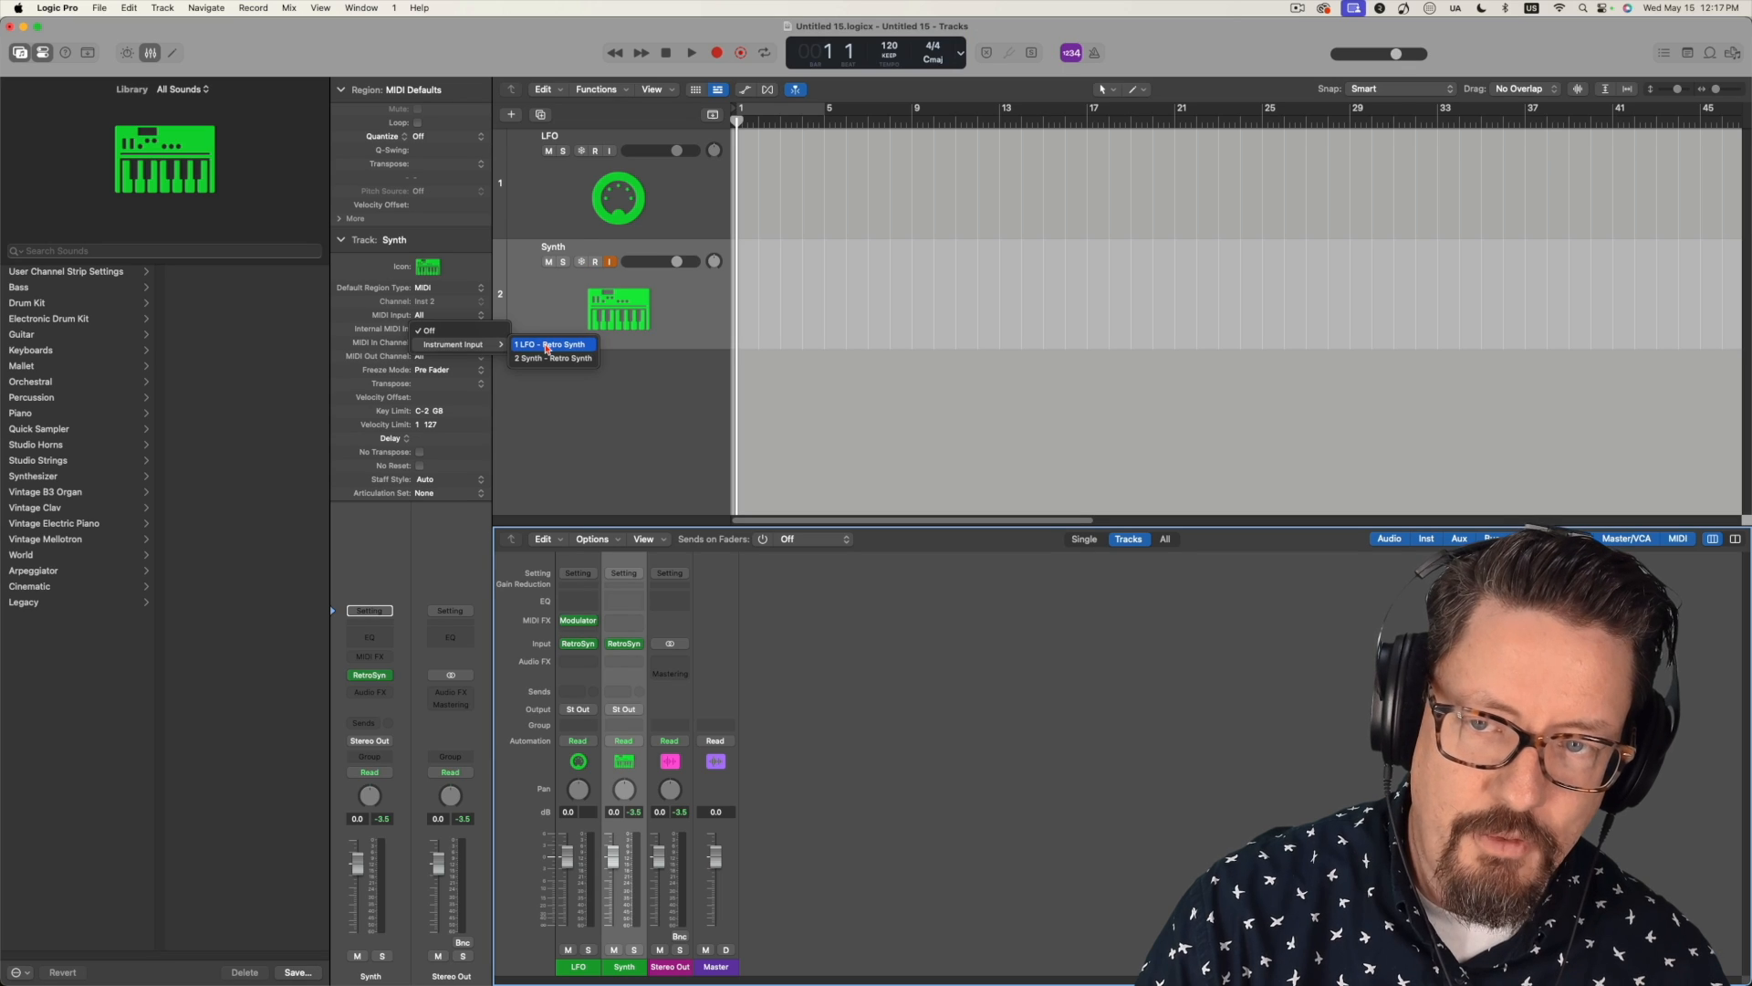
click(548, 346)
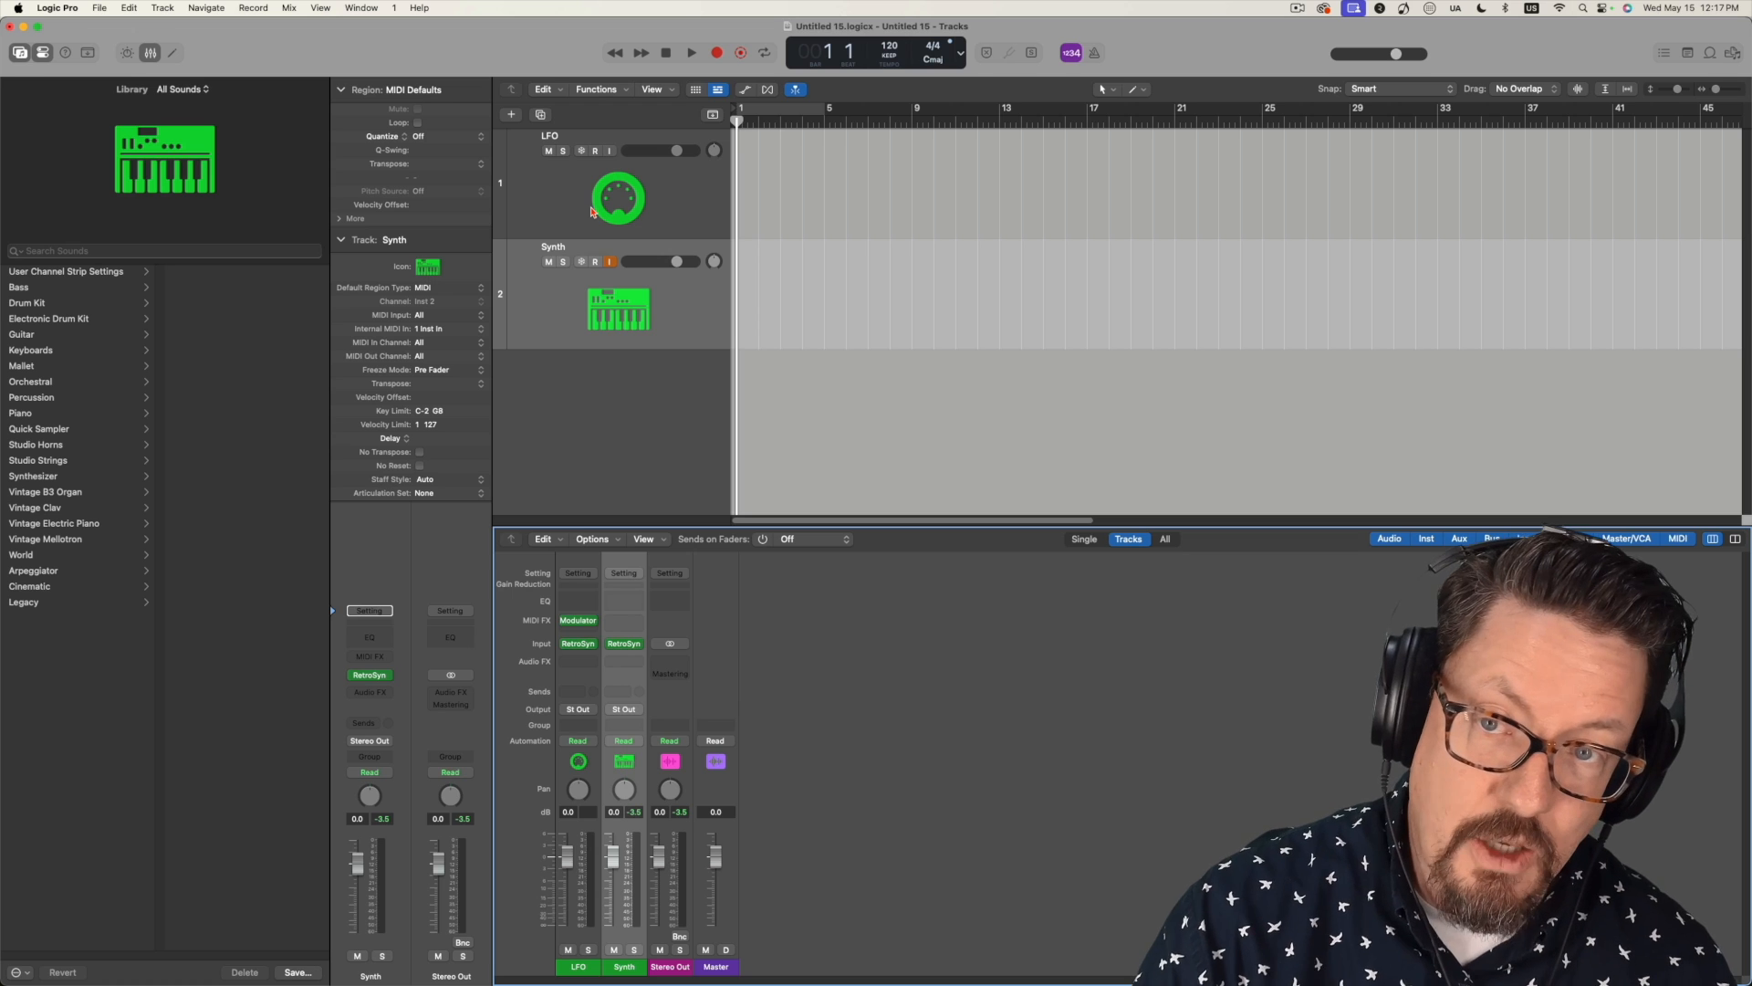
Audition the LFO track with the Synth track's input monitoring off and back on, and inspect the LFO track's Modulator plug-in.
click(591, 212)
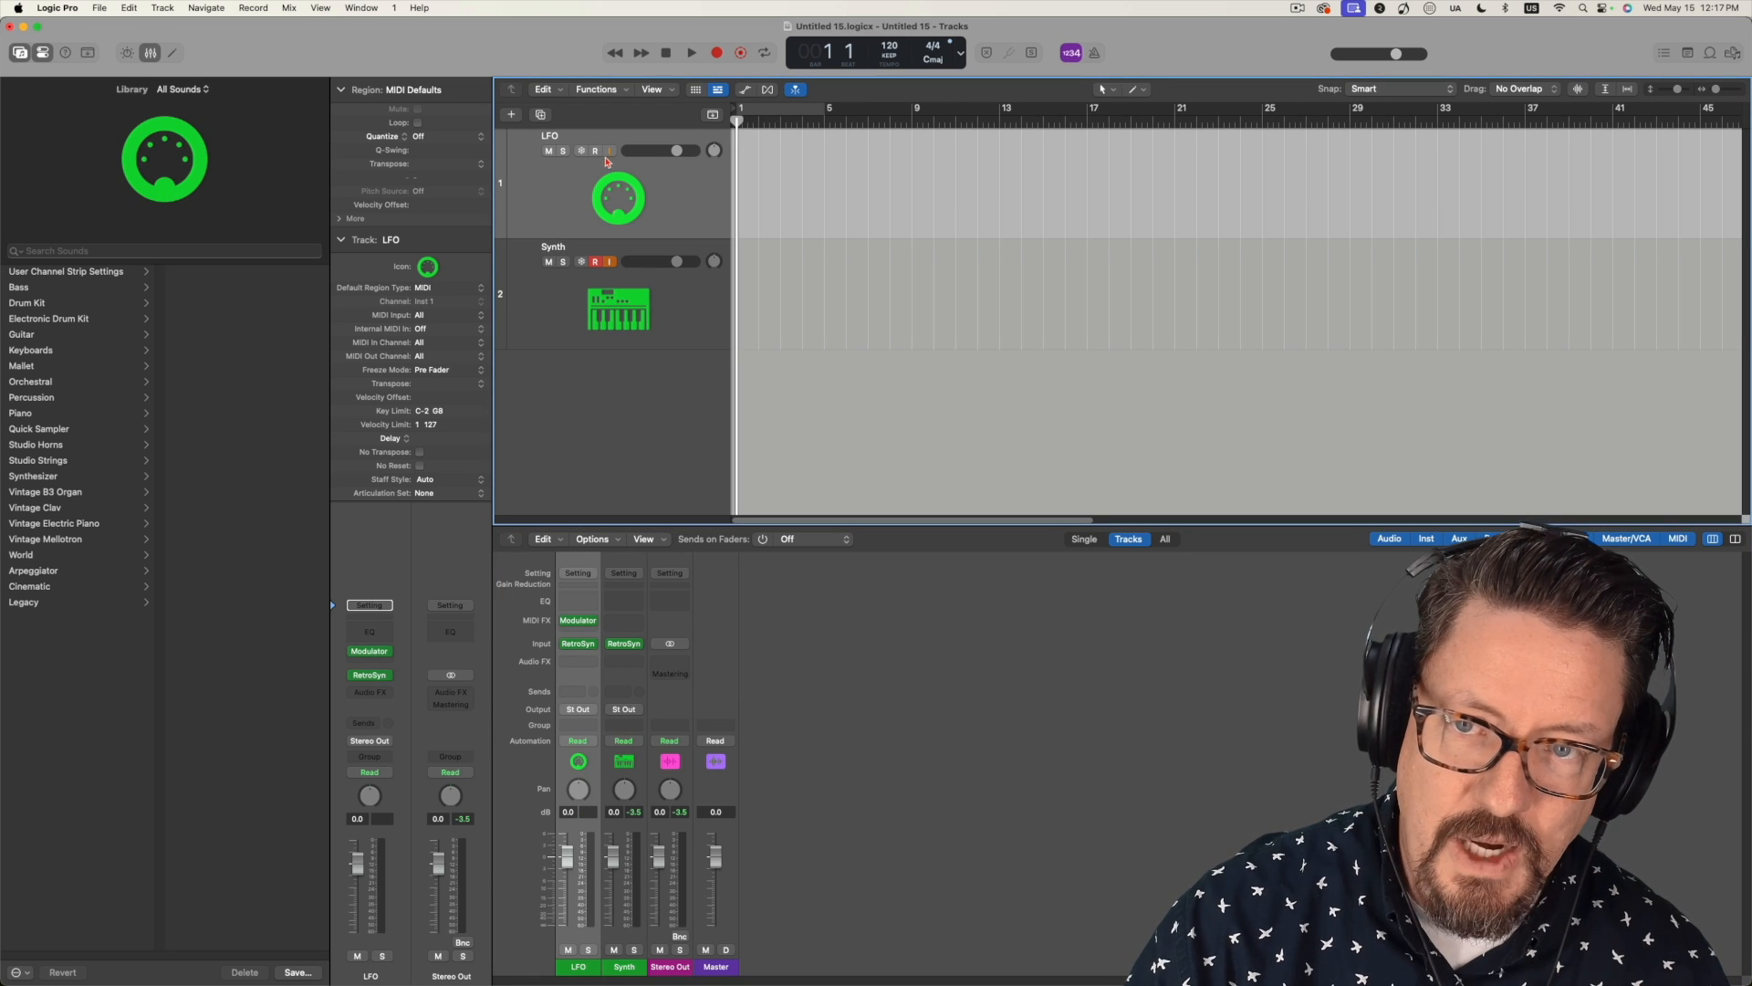
click(612, 263)
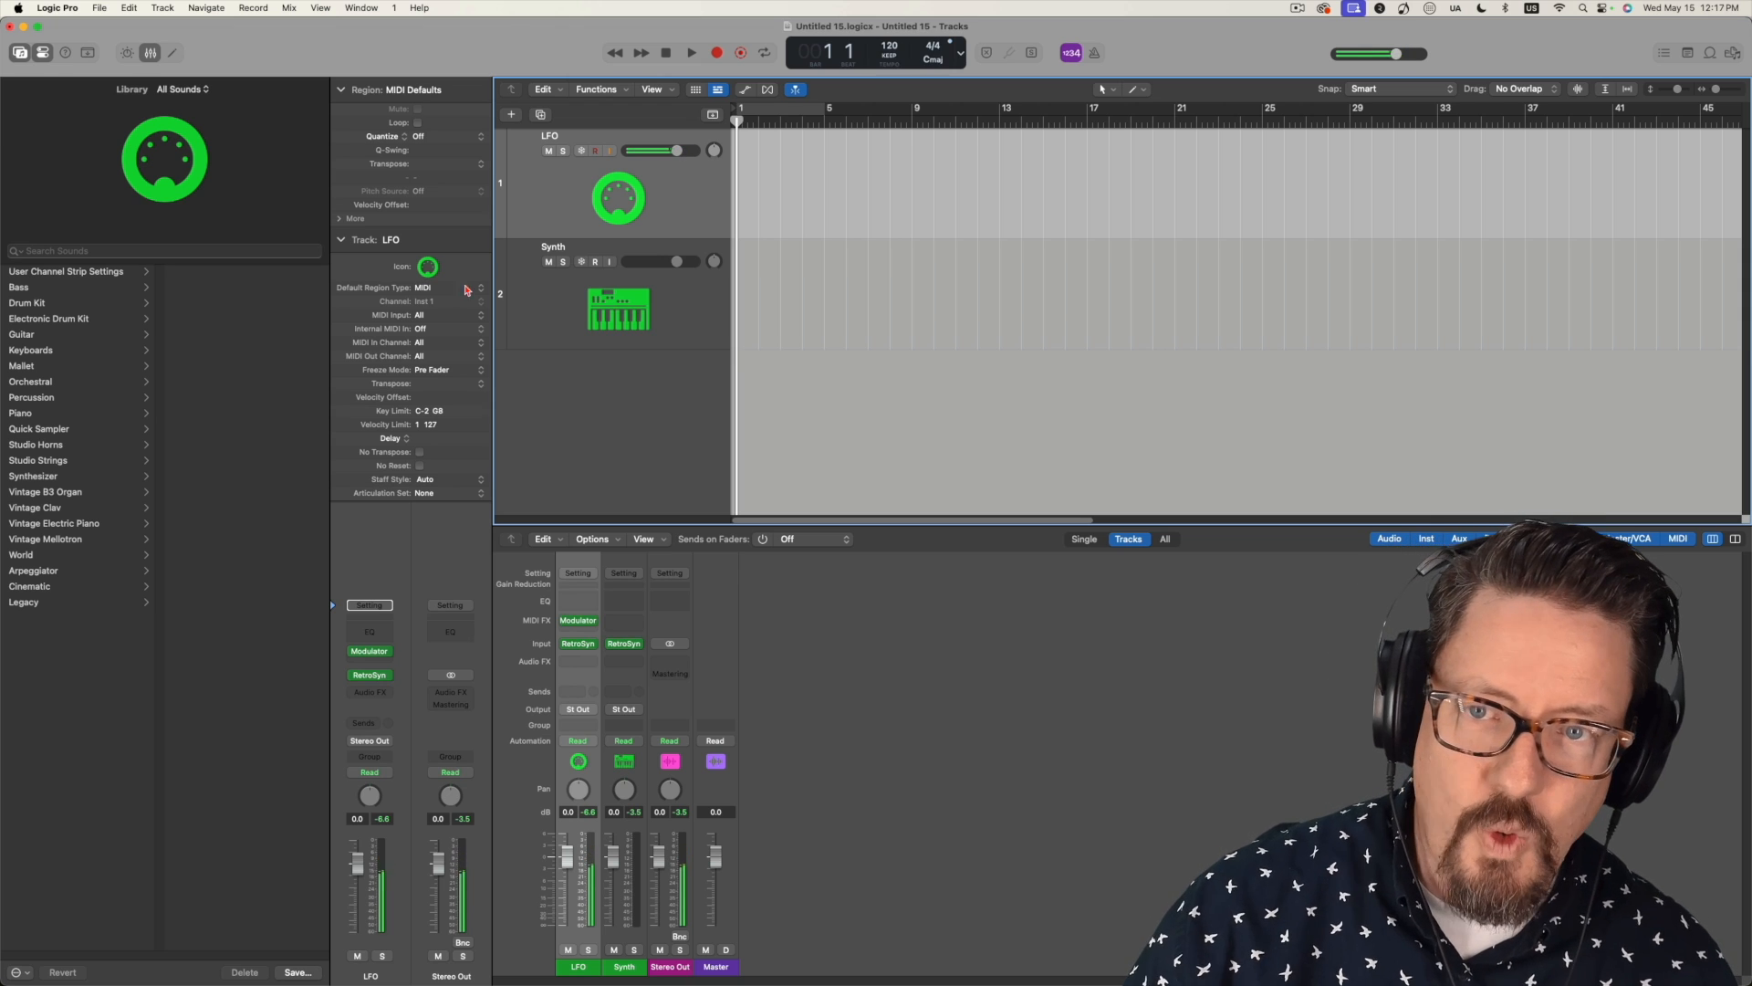
click(609, 263)
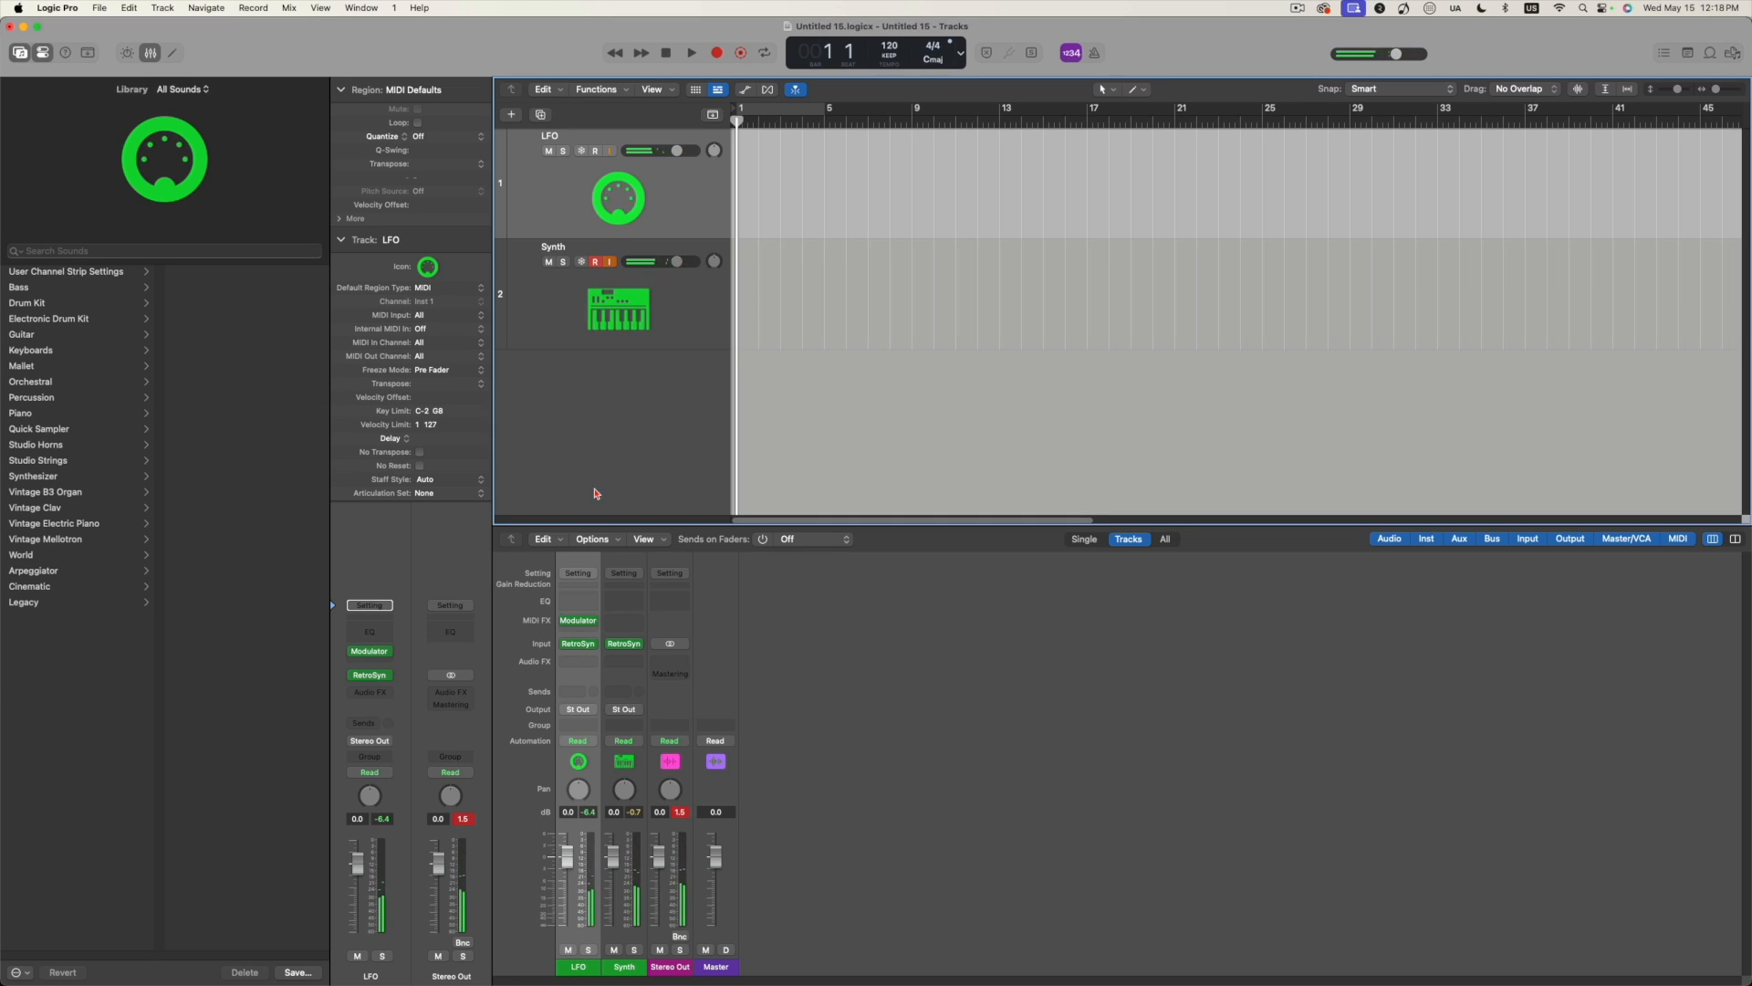
click(577, 620)
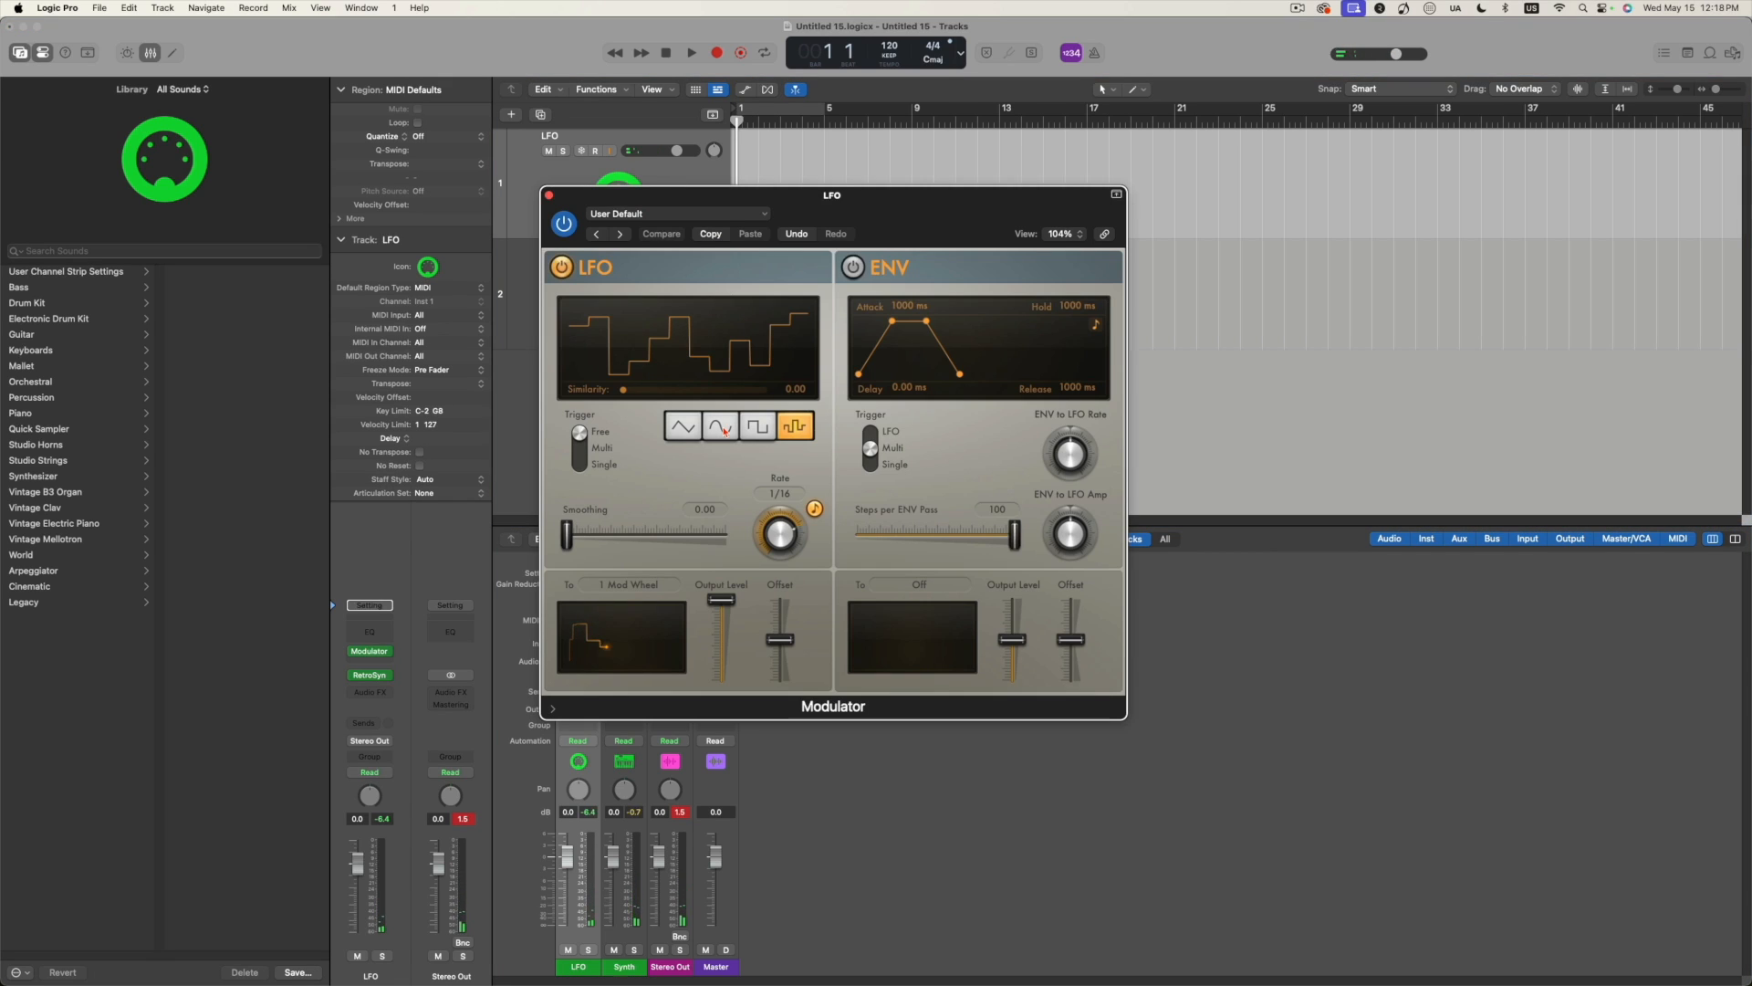
click(548, 194)
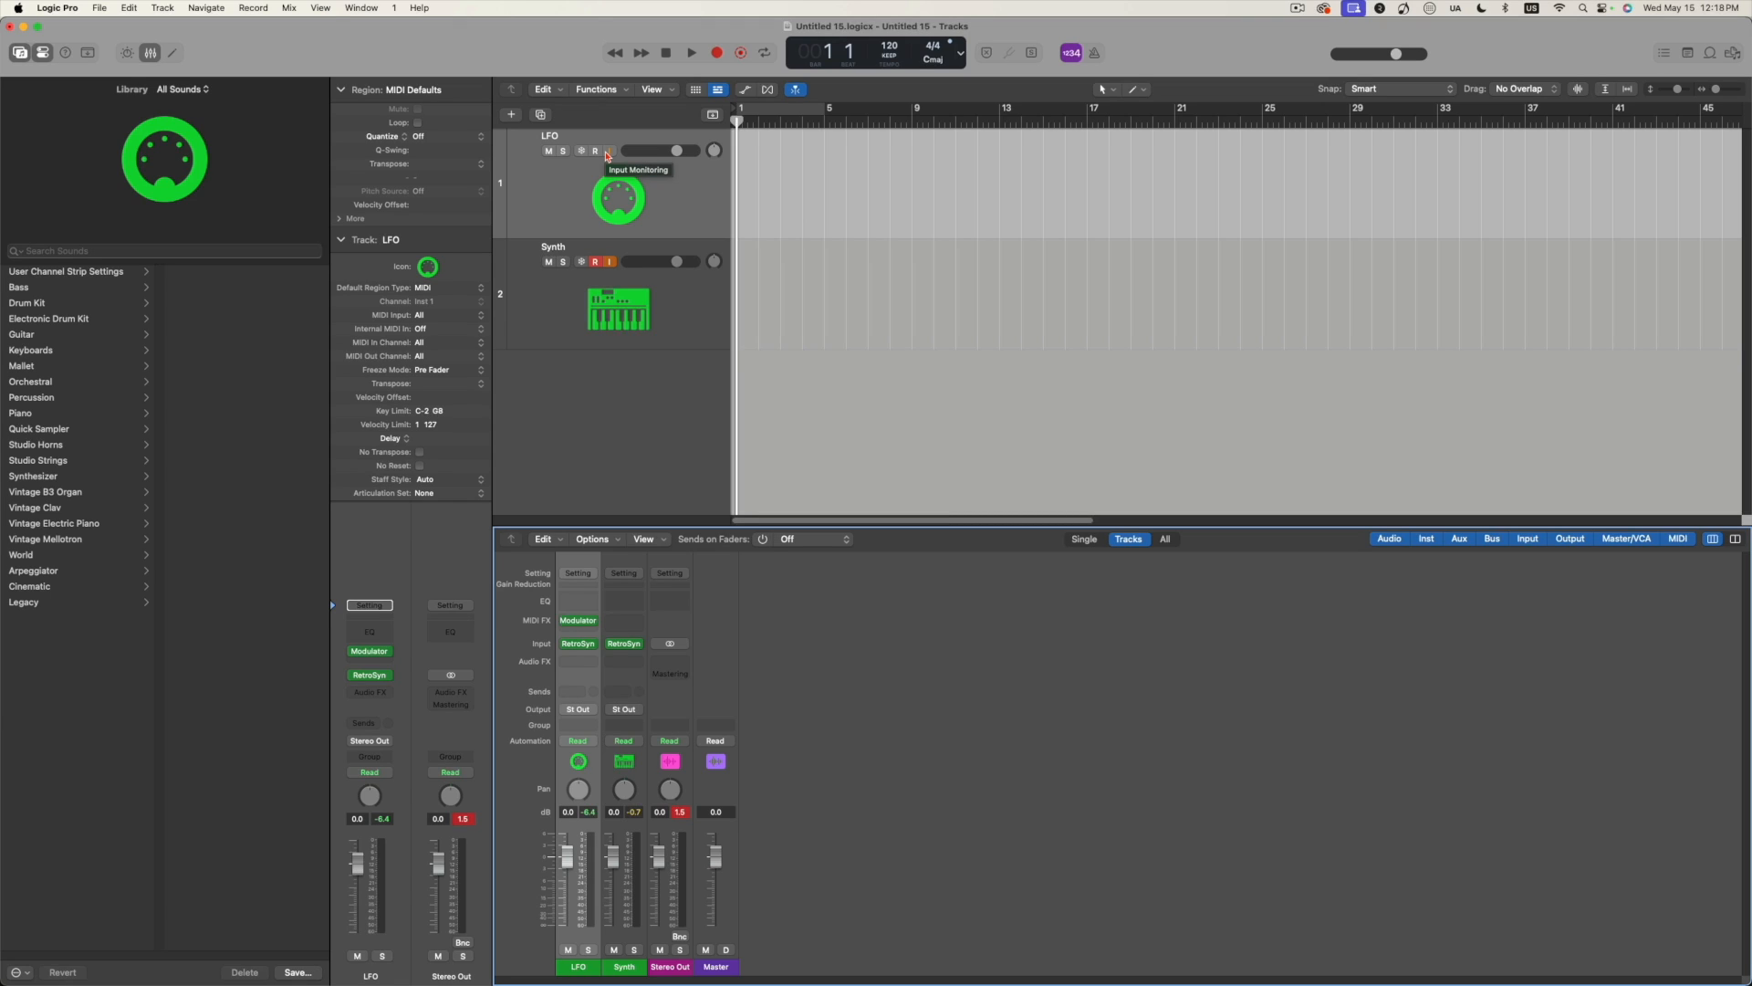
Lower the LFO track's volume fader all the way to −∞ dB.
click(609, 153)
click(674, 174)
drag(677, 150, 627, 150)
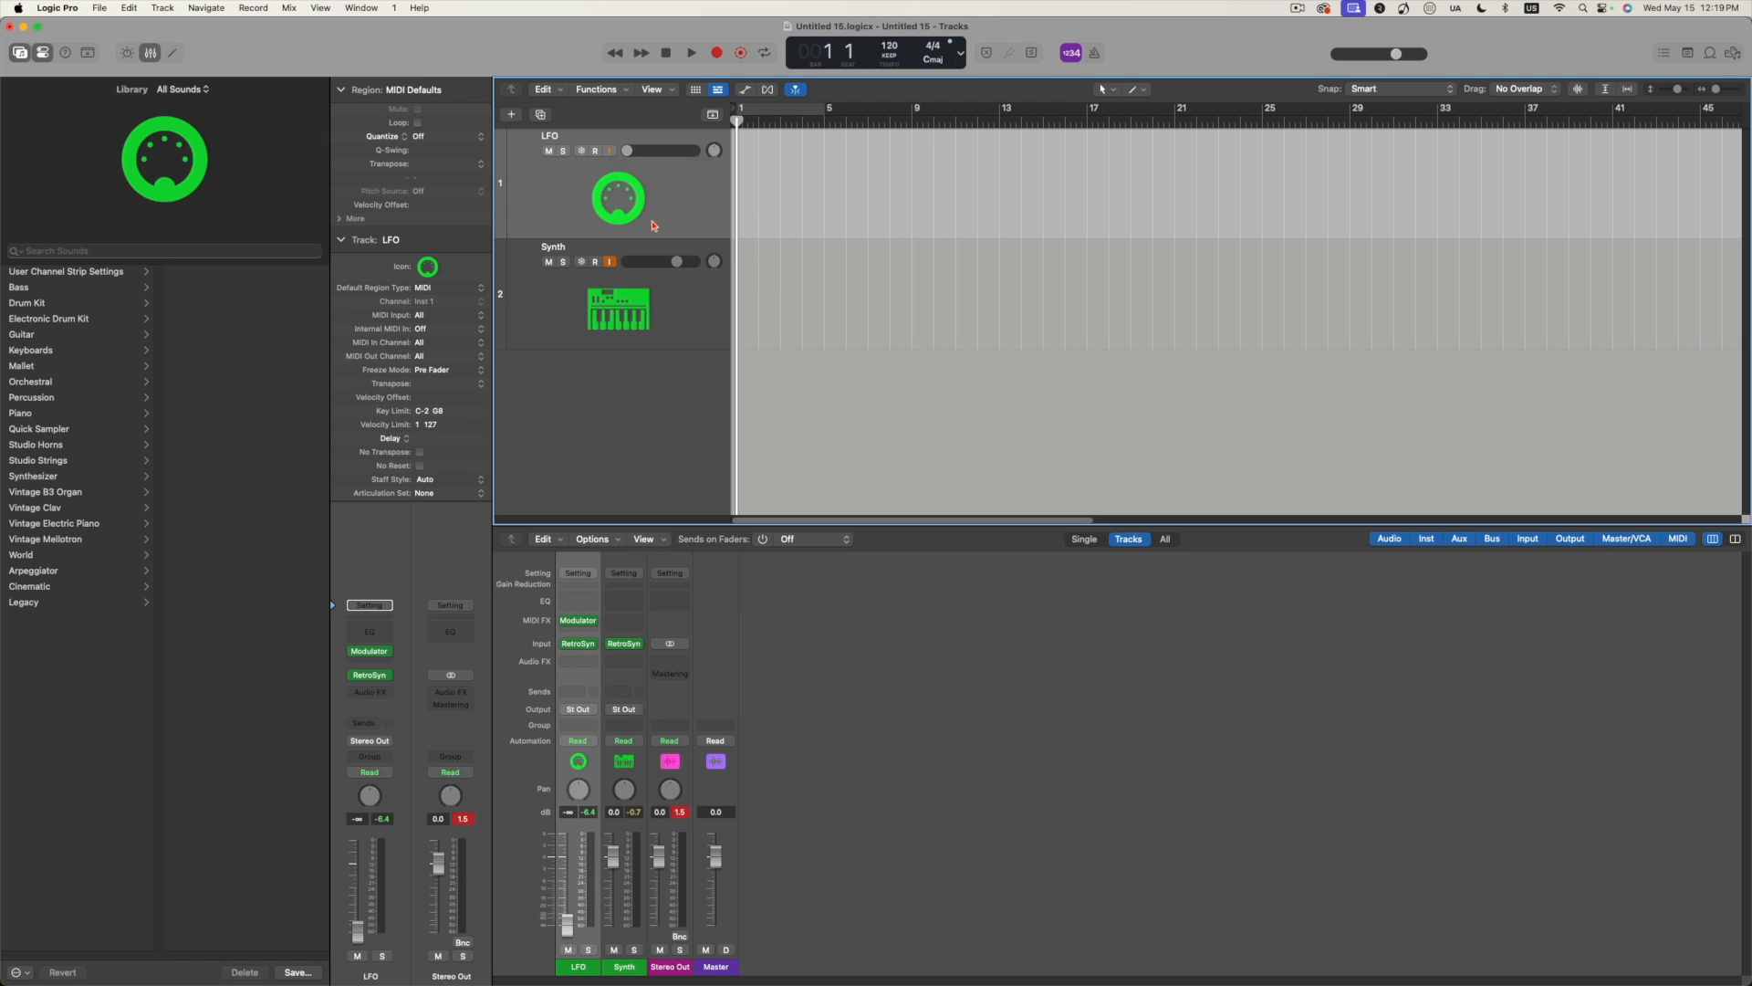
Select the Synth track and examine the Modulator's LFO output on the LFO track's channel strip.
click(652, 305)
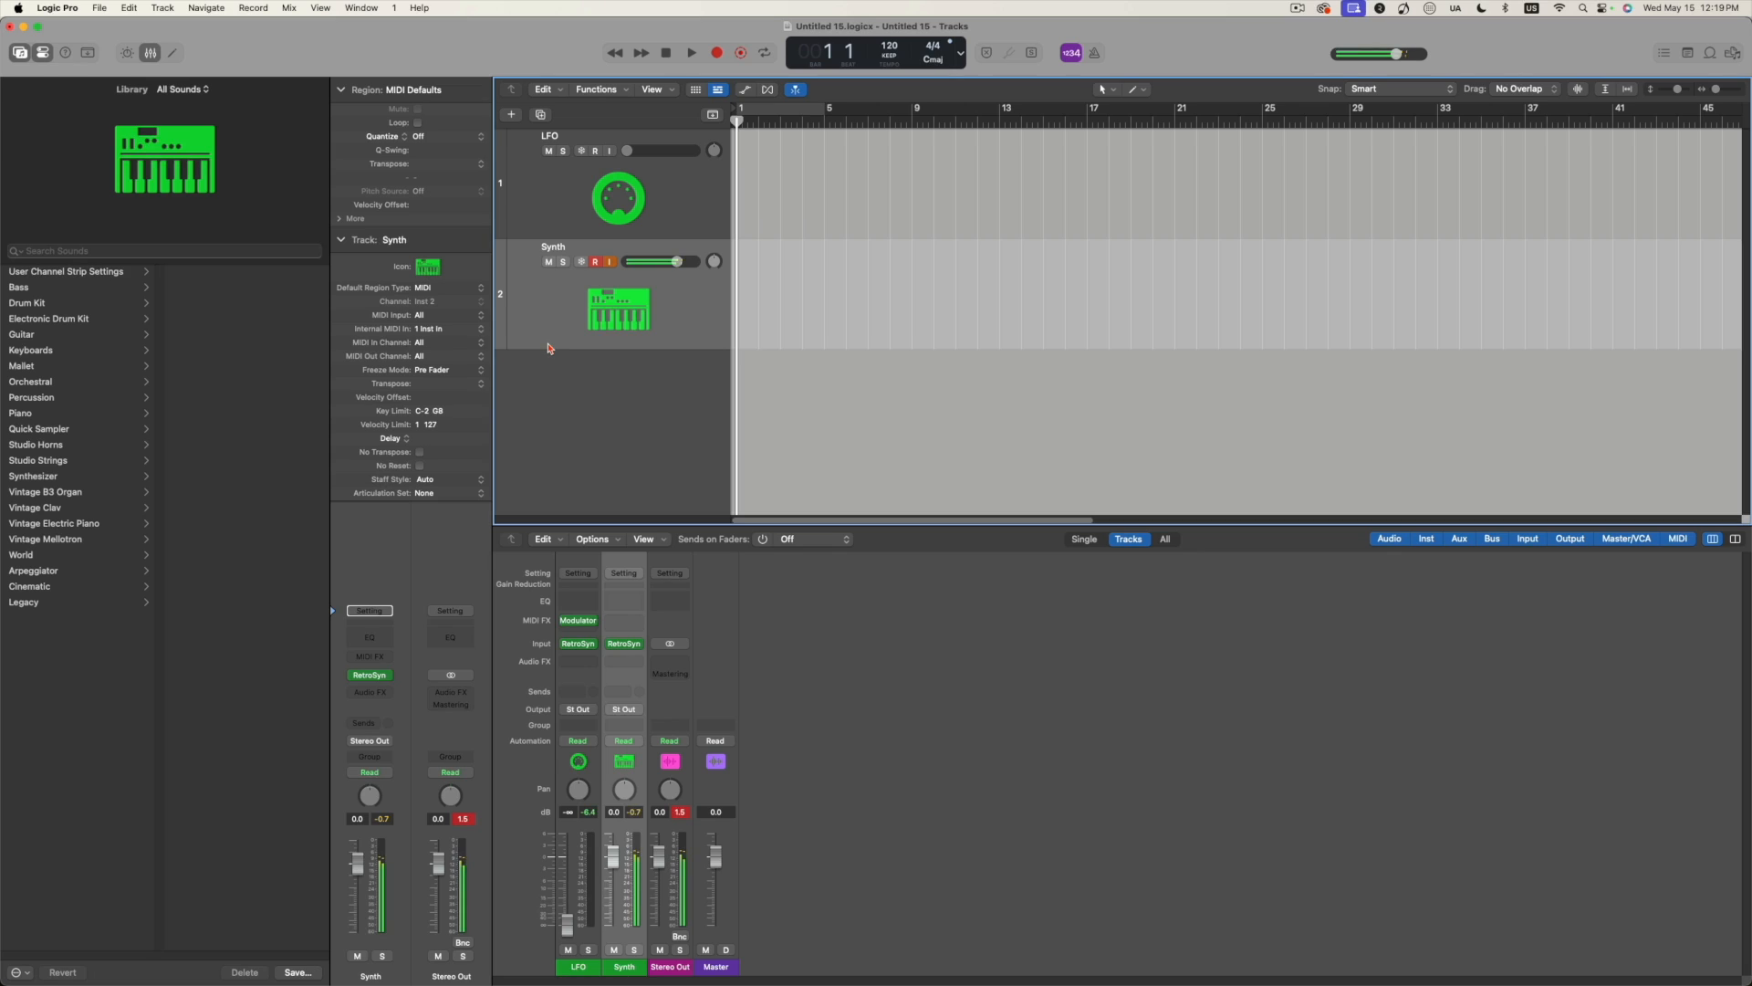
click(577, 620)
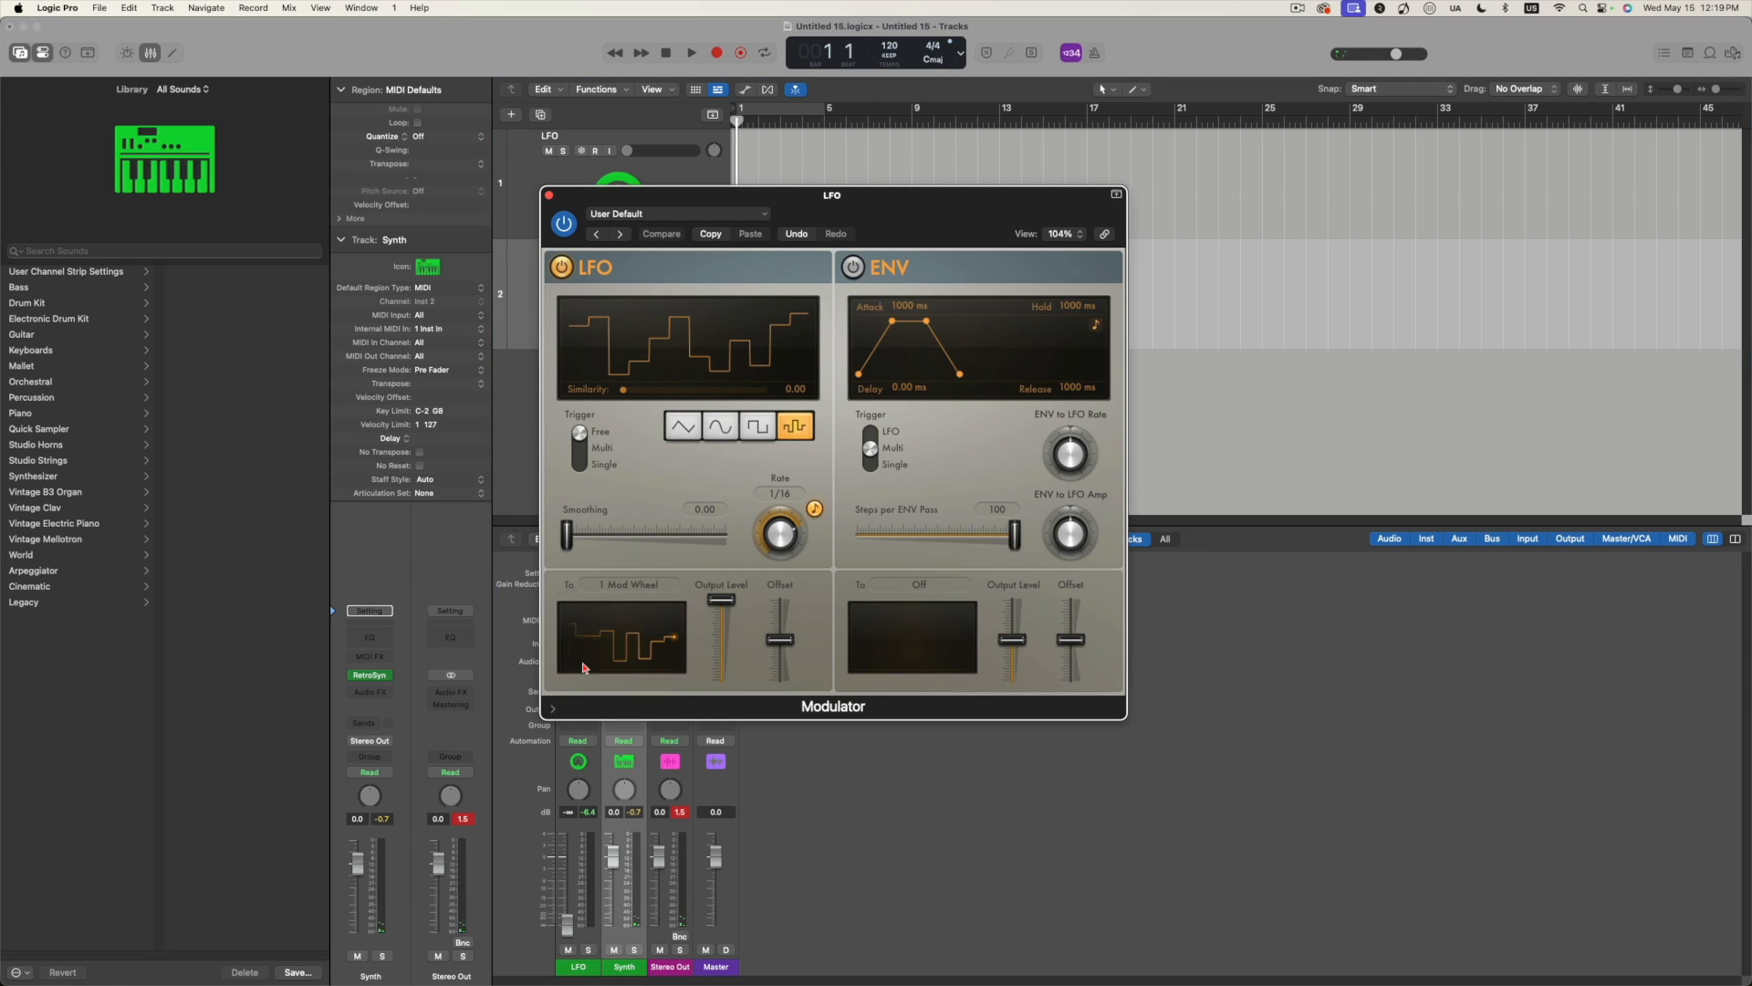
click(549, 194)
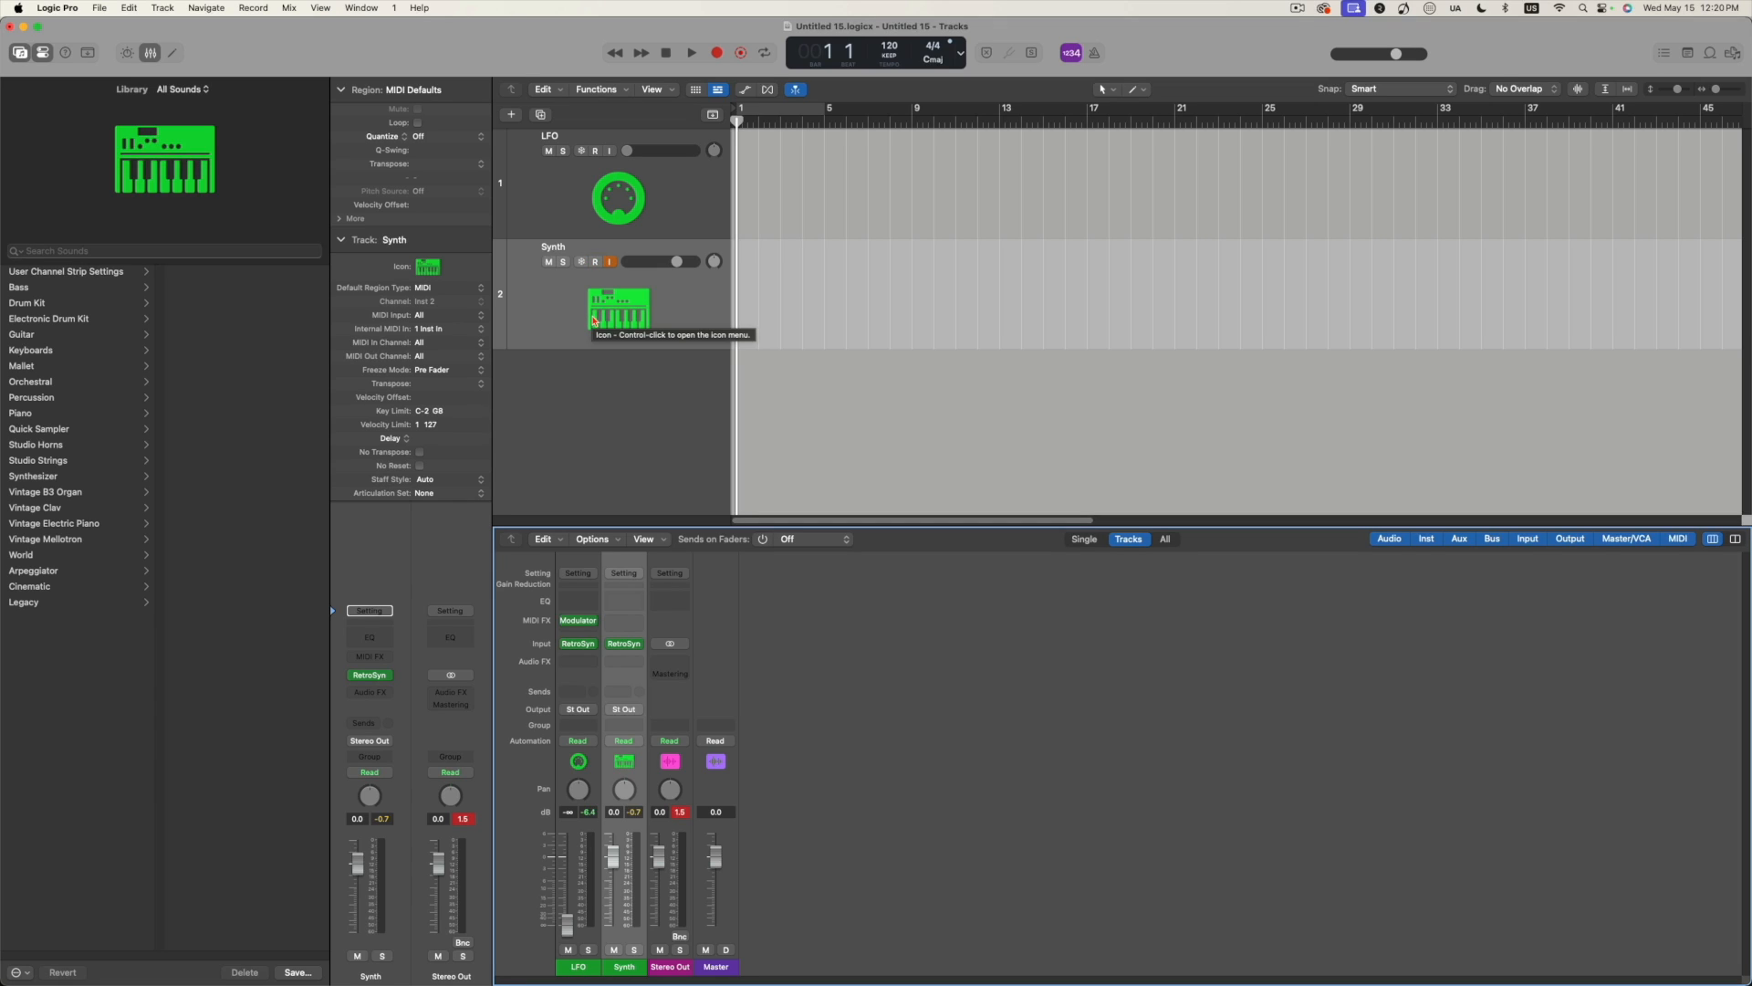
Add a Randomizer MIDI effect below the Modulator on the LFO track and close its plug-in window.
click(557, 213)
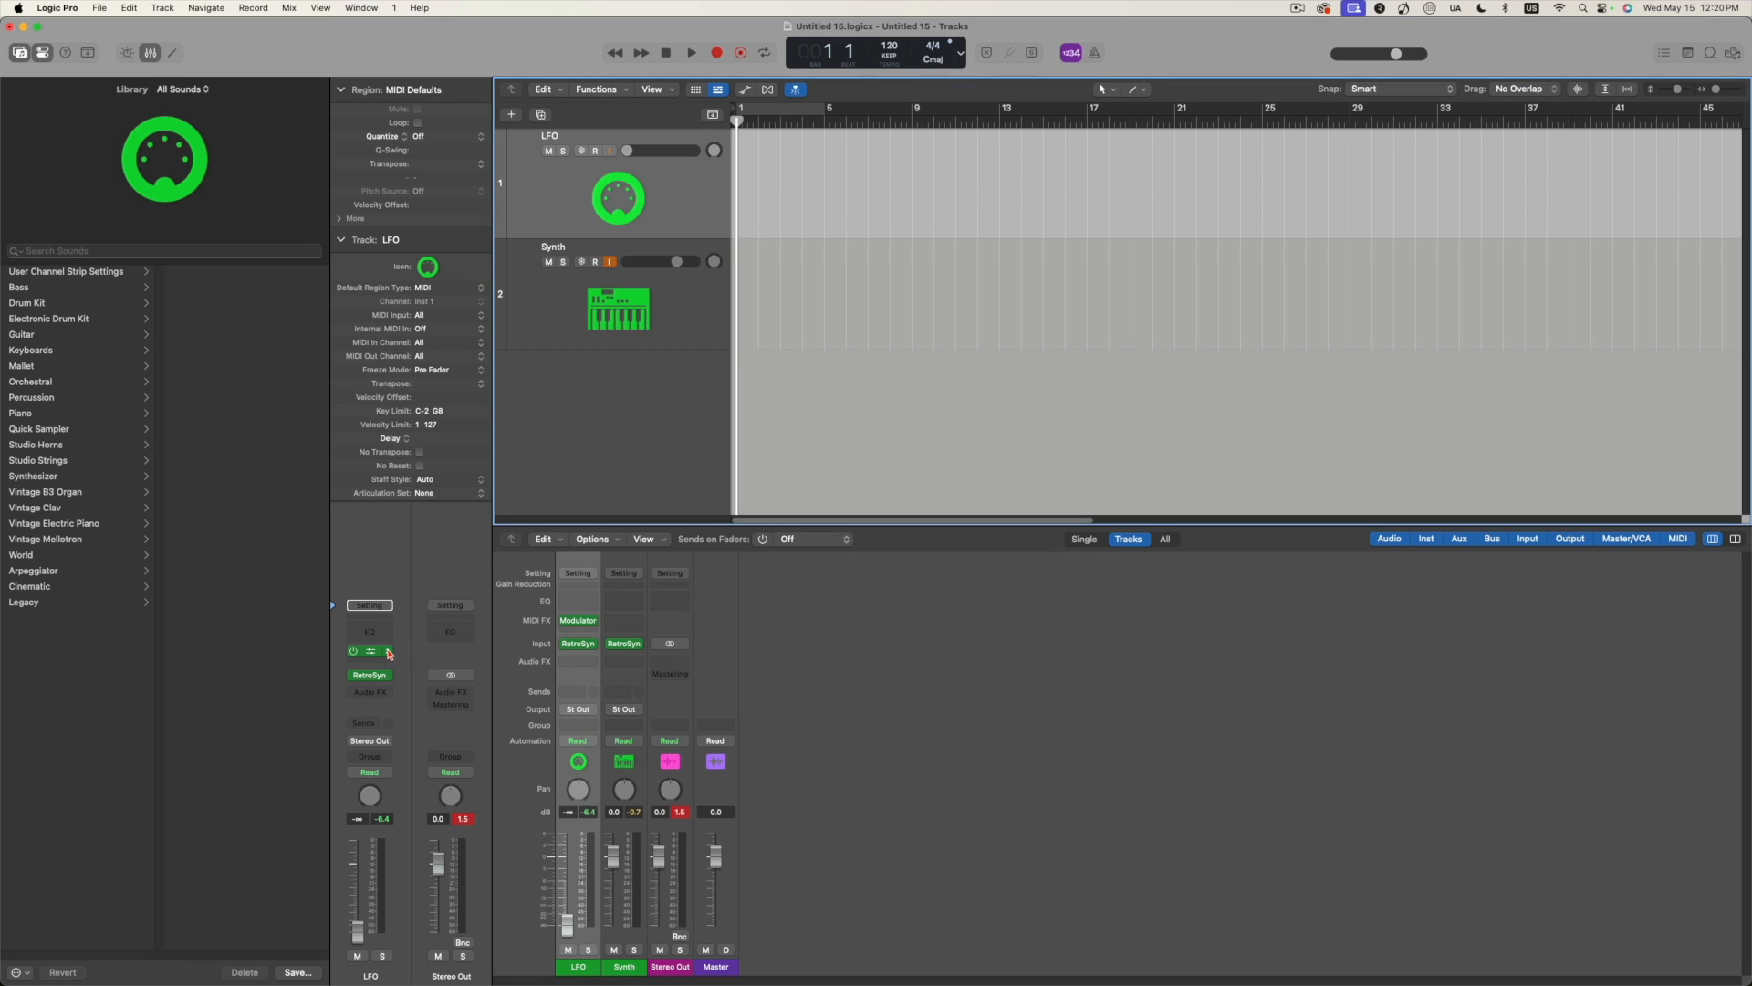
mouse_move(372, 683)
click(384, 666)
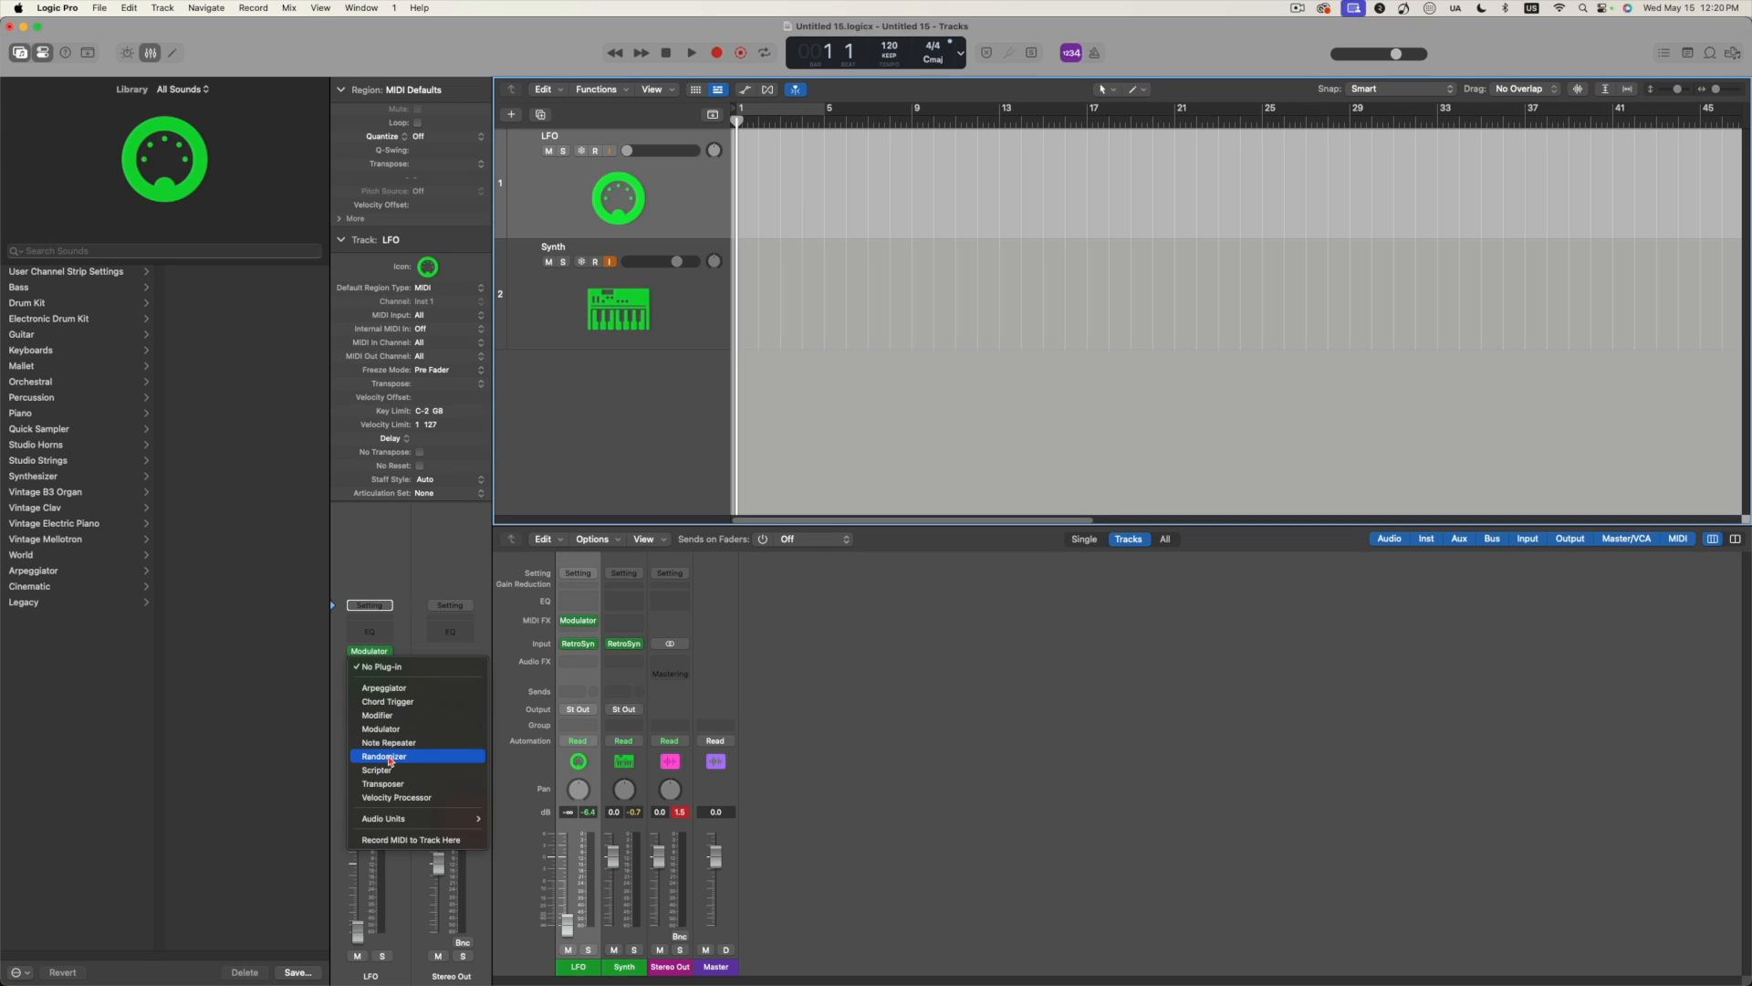
click(388, 758)
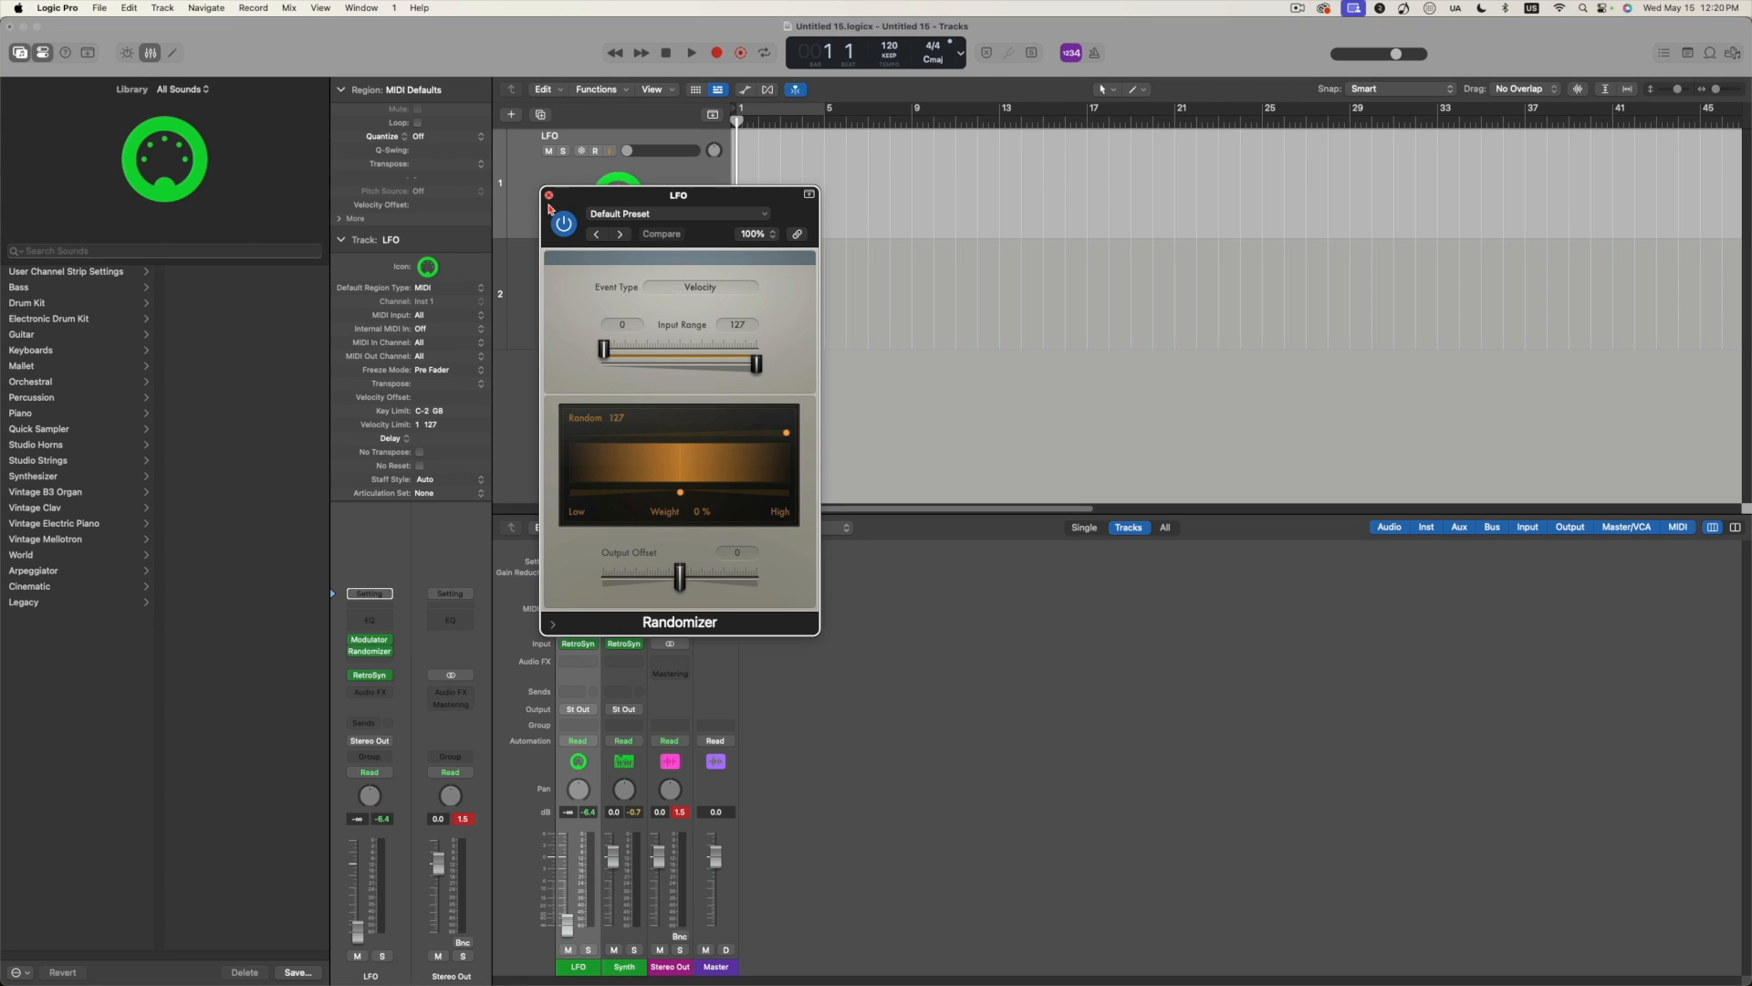
click(549, 196)
Set the LFO track to record MIDI to the track at the Modulator's MIDI FX slot.
click(388, 642)
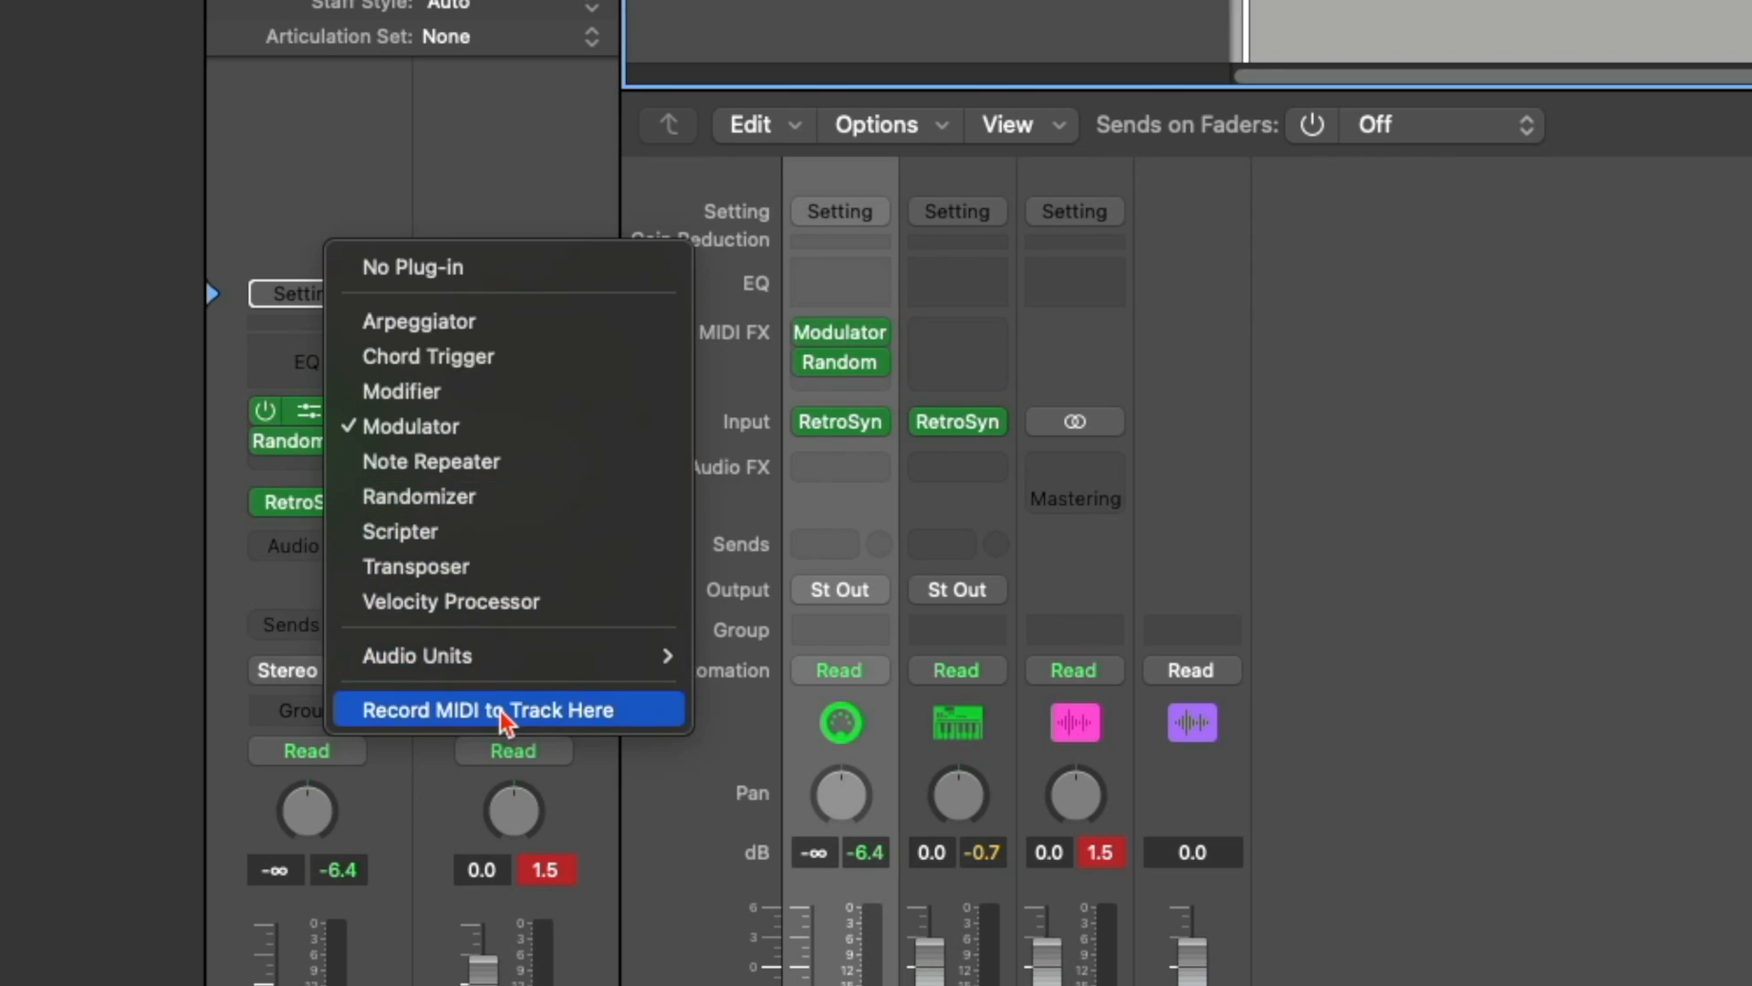
click(530, 715)
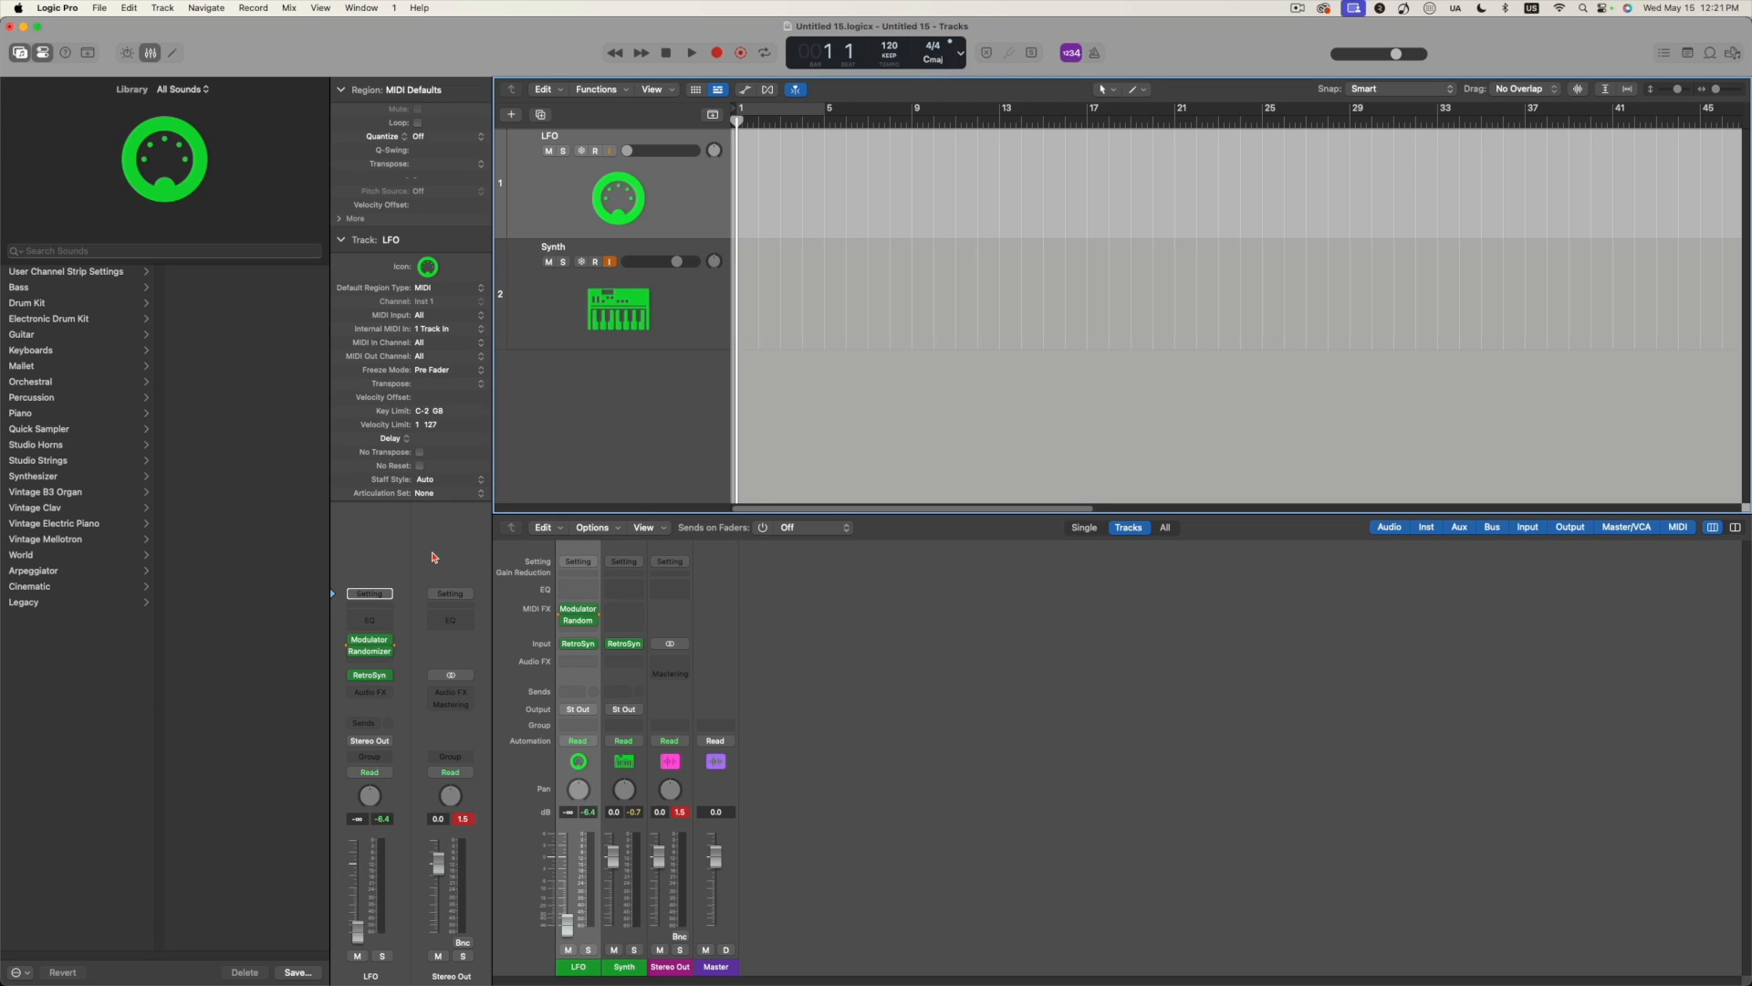
mouse_move(373, 645)
Change the Synth track's Internal MIDI In to MIDI to Track 1 LFO, and select each track in turn to test the routing.
mouse_move(636, 650)
click(634, 971)
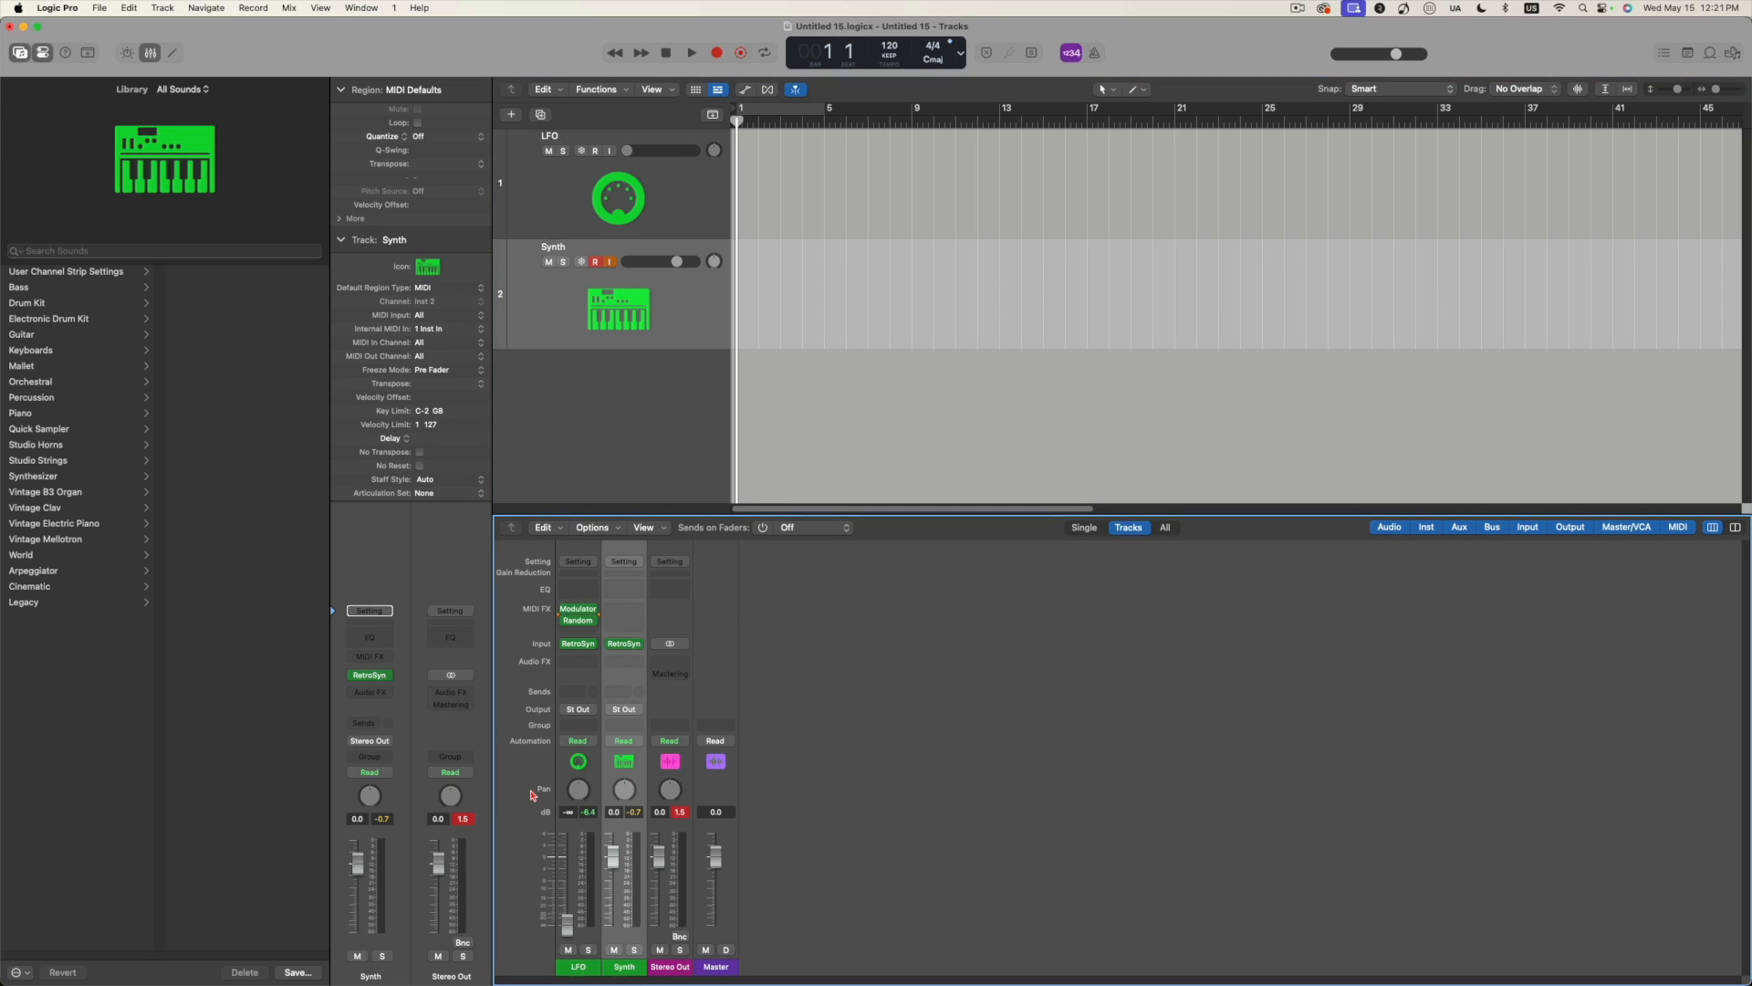
click(456, 330)
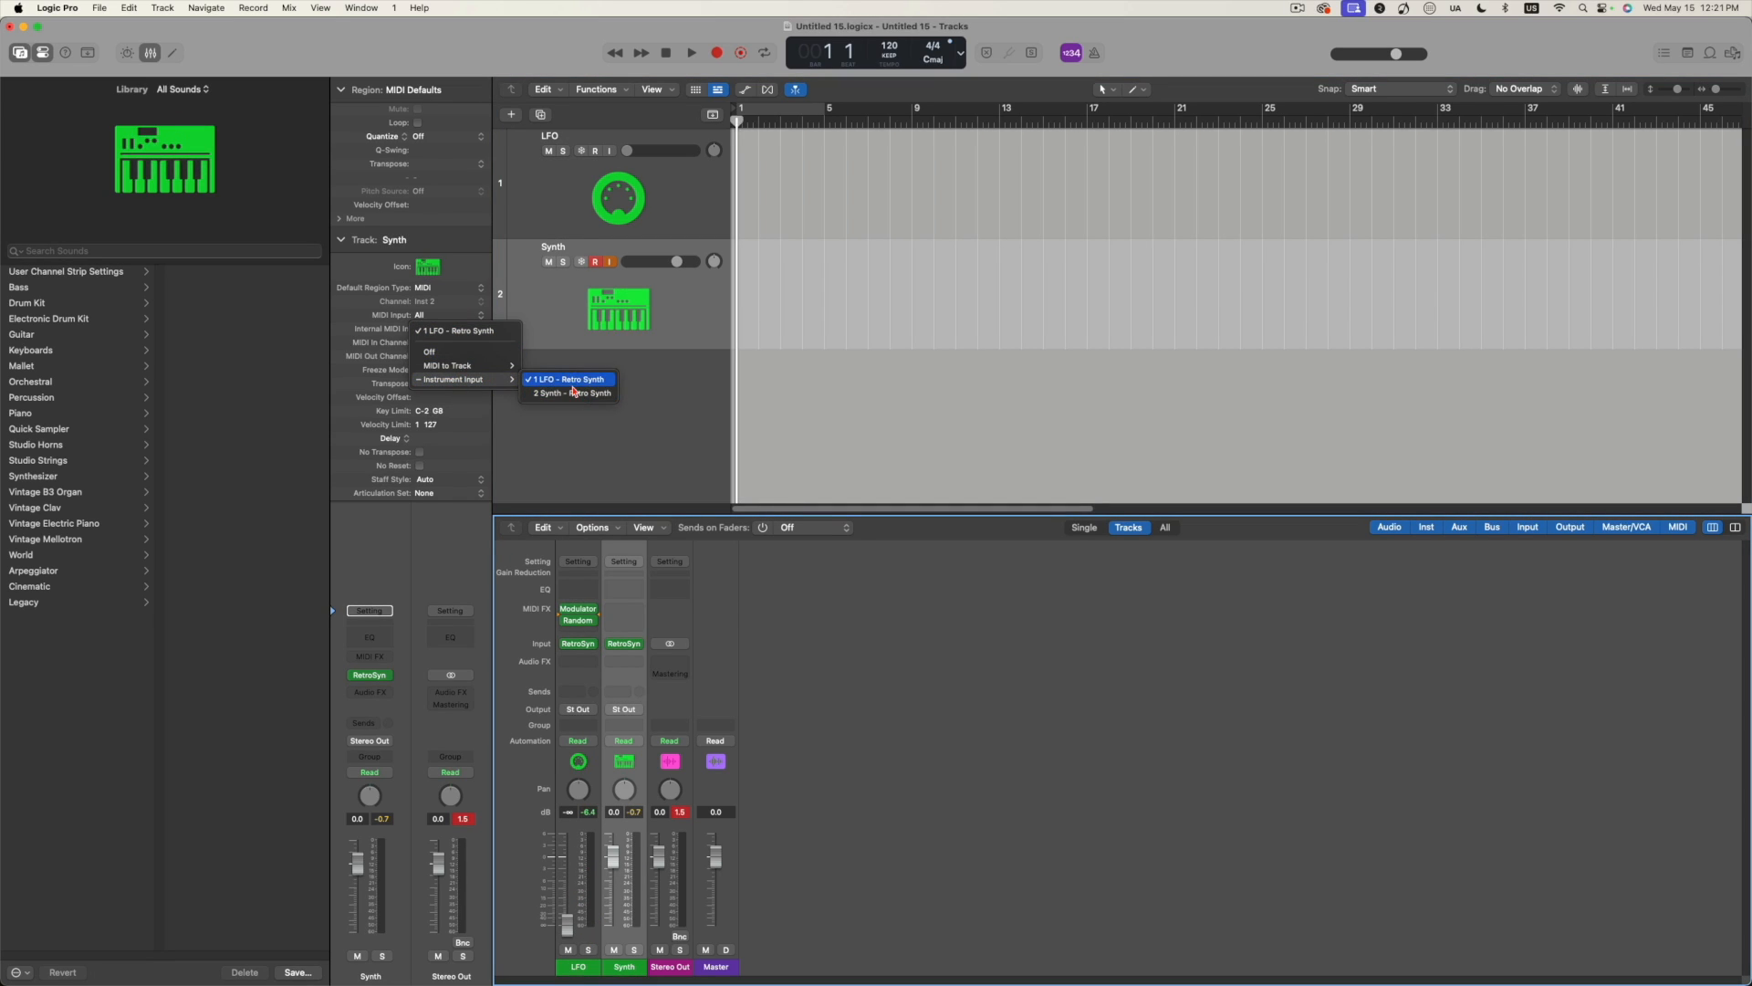
mouse_move(478, 366)
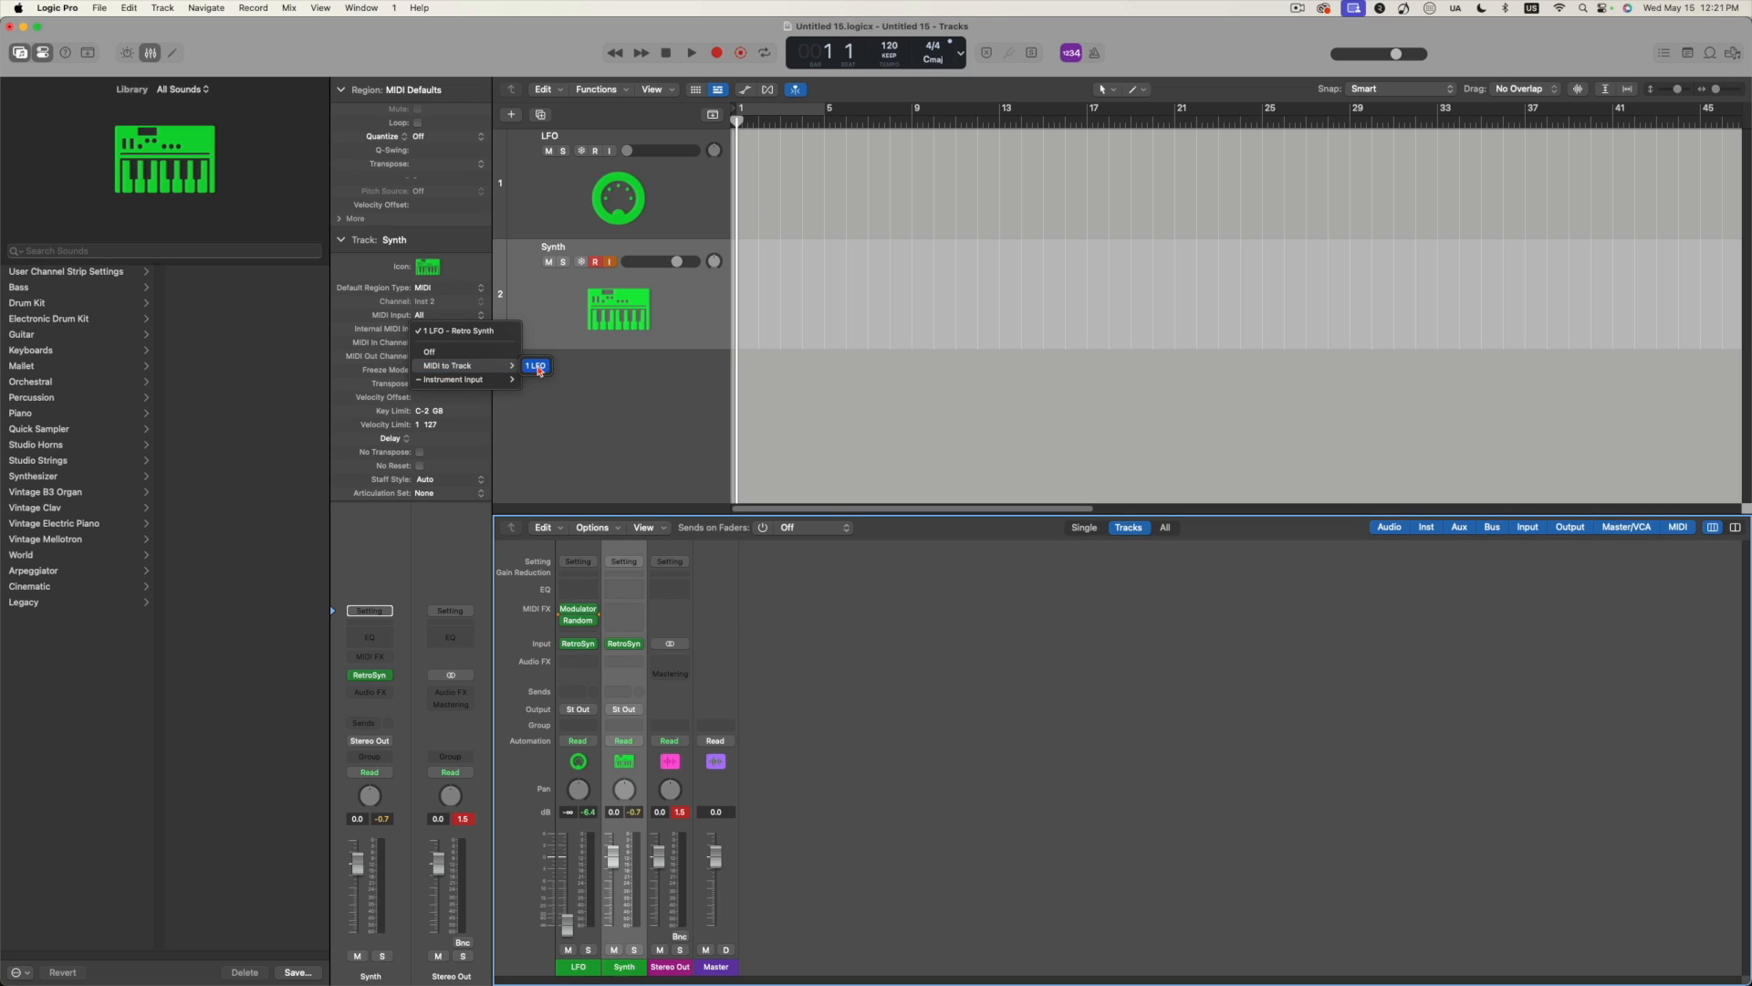
click(539, 371)
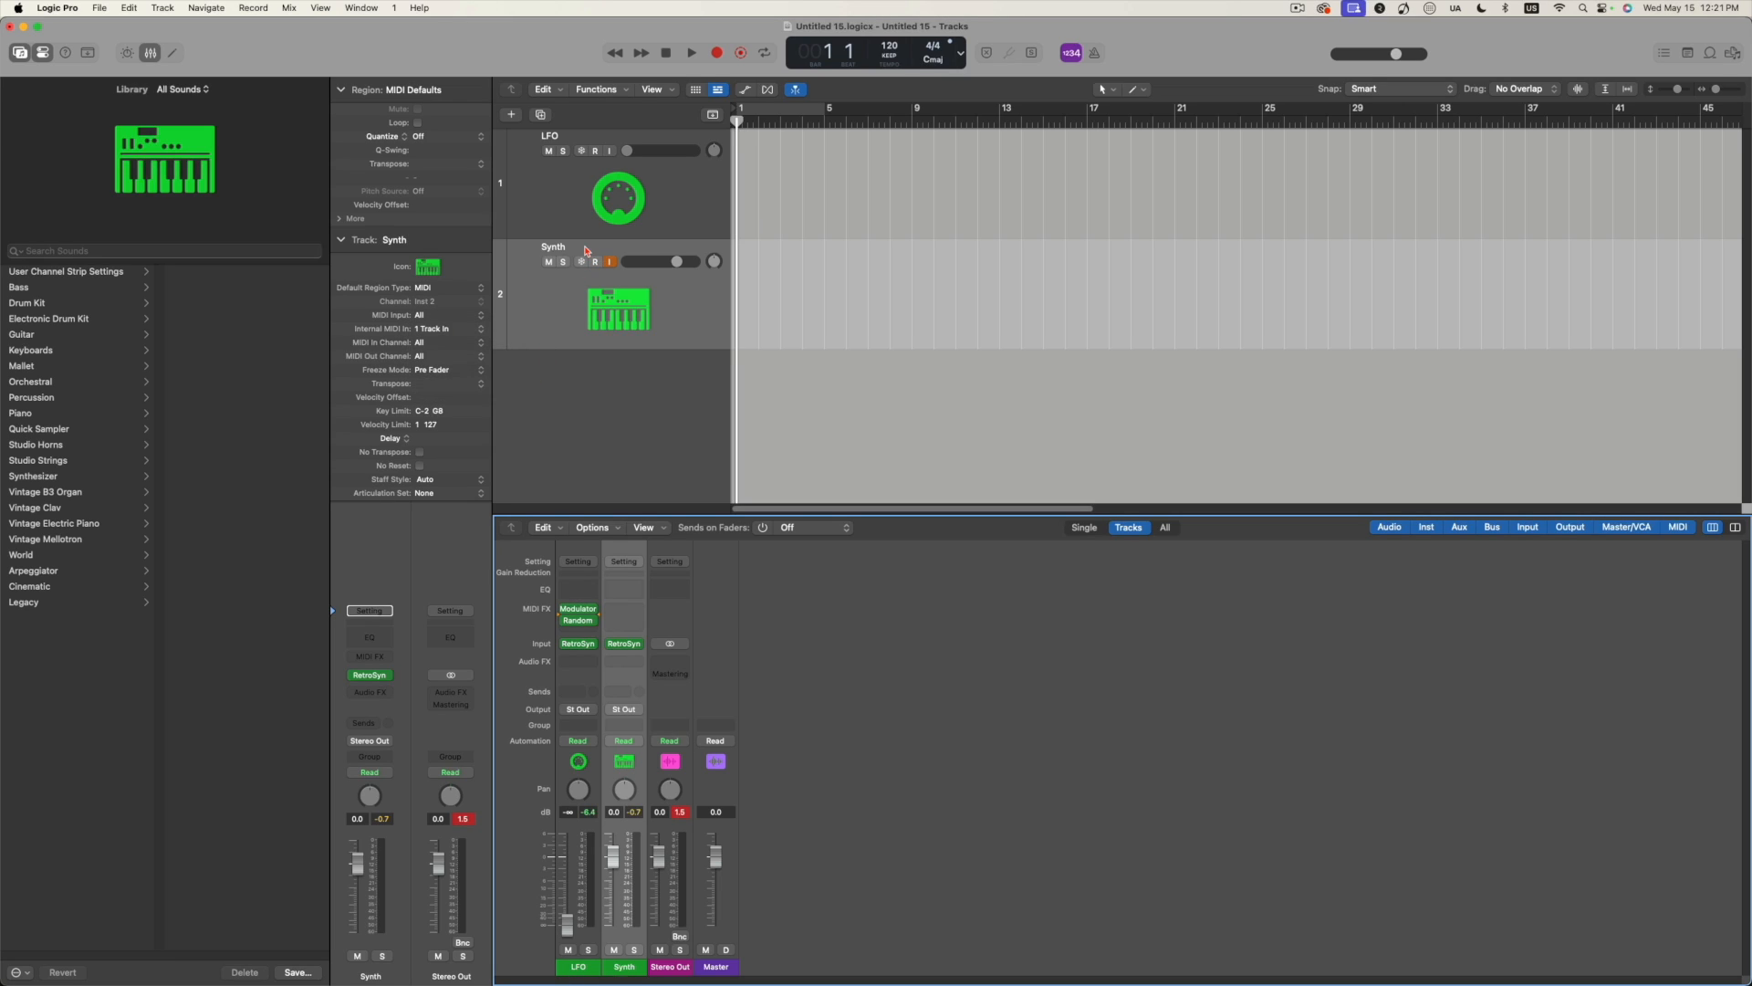
click(568, 200)
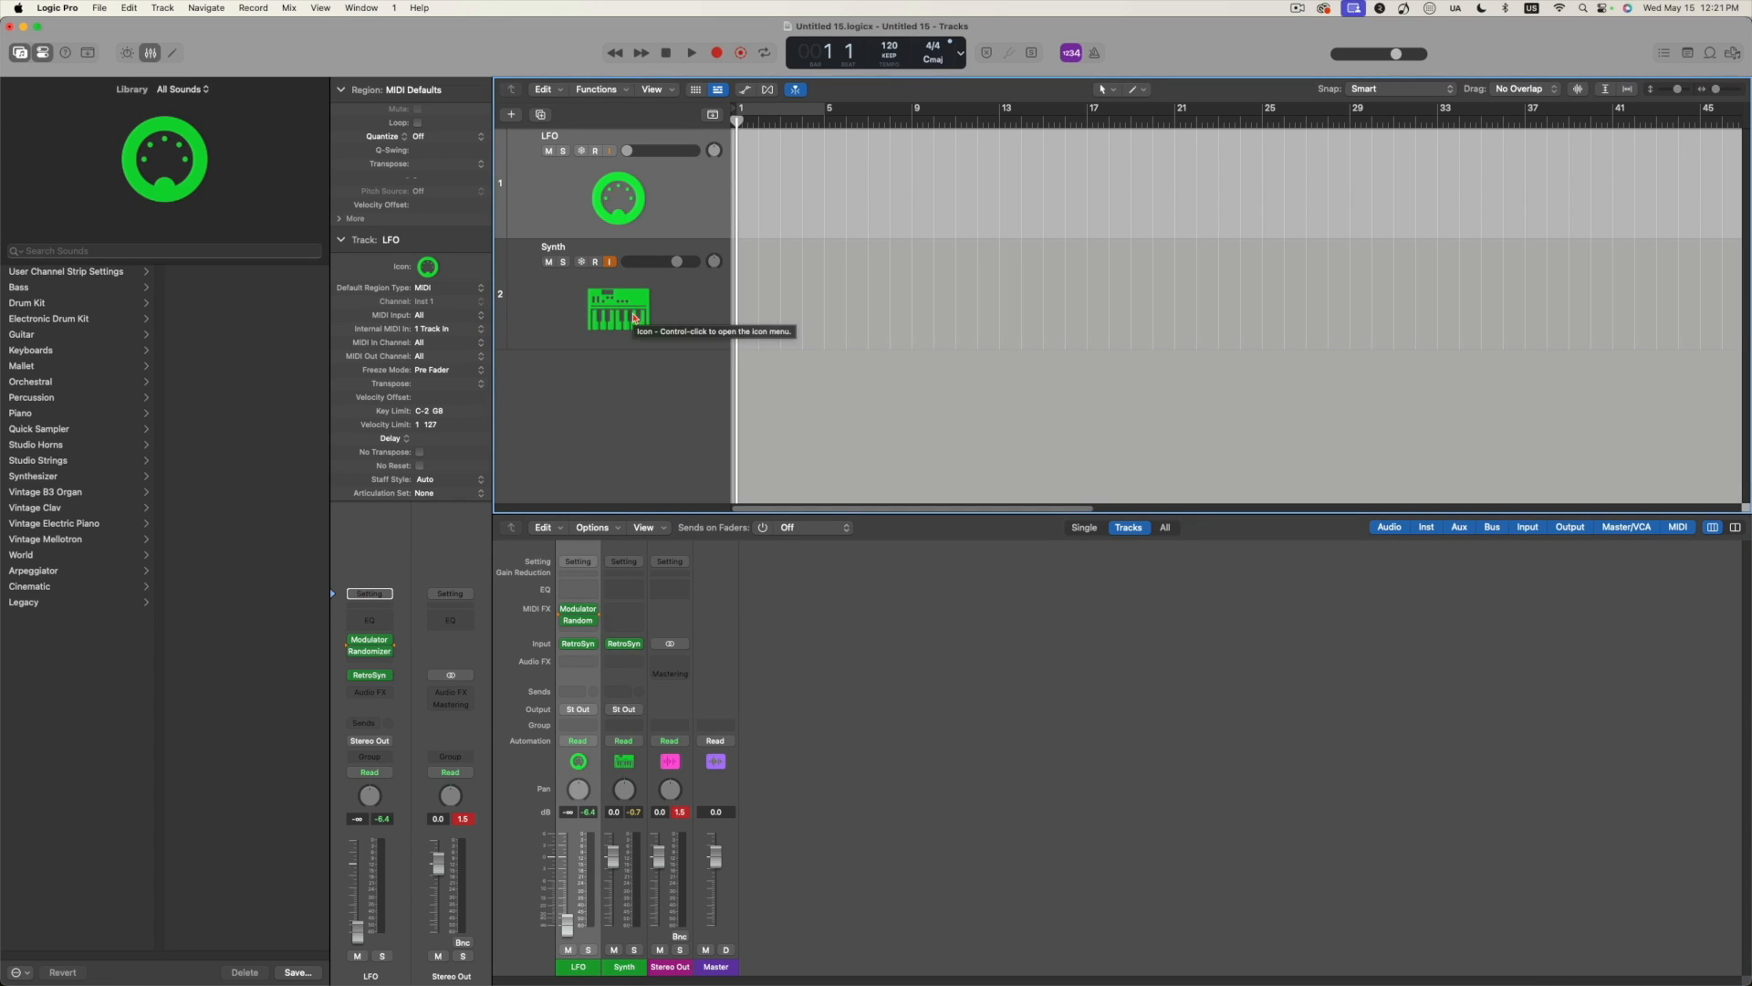
click(634, 317)
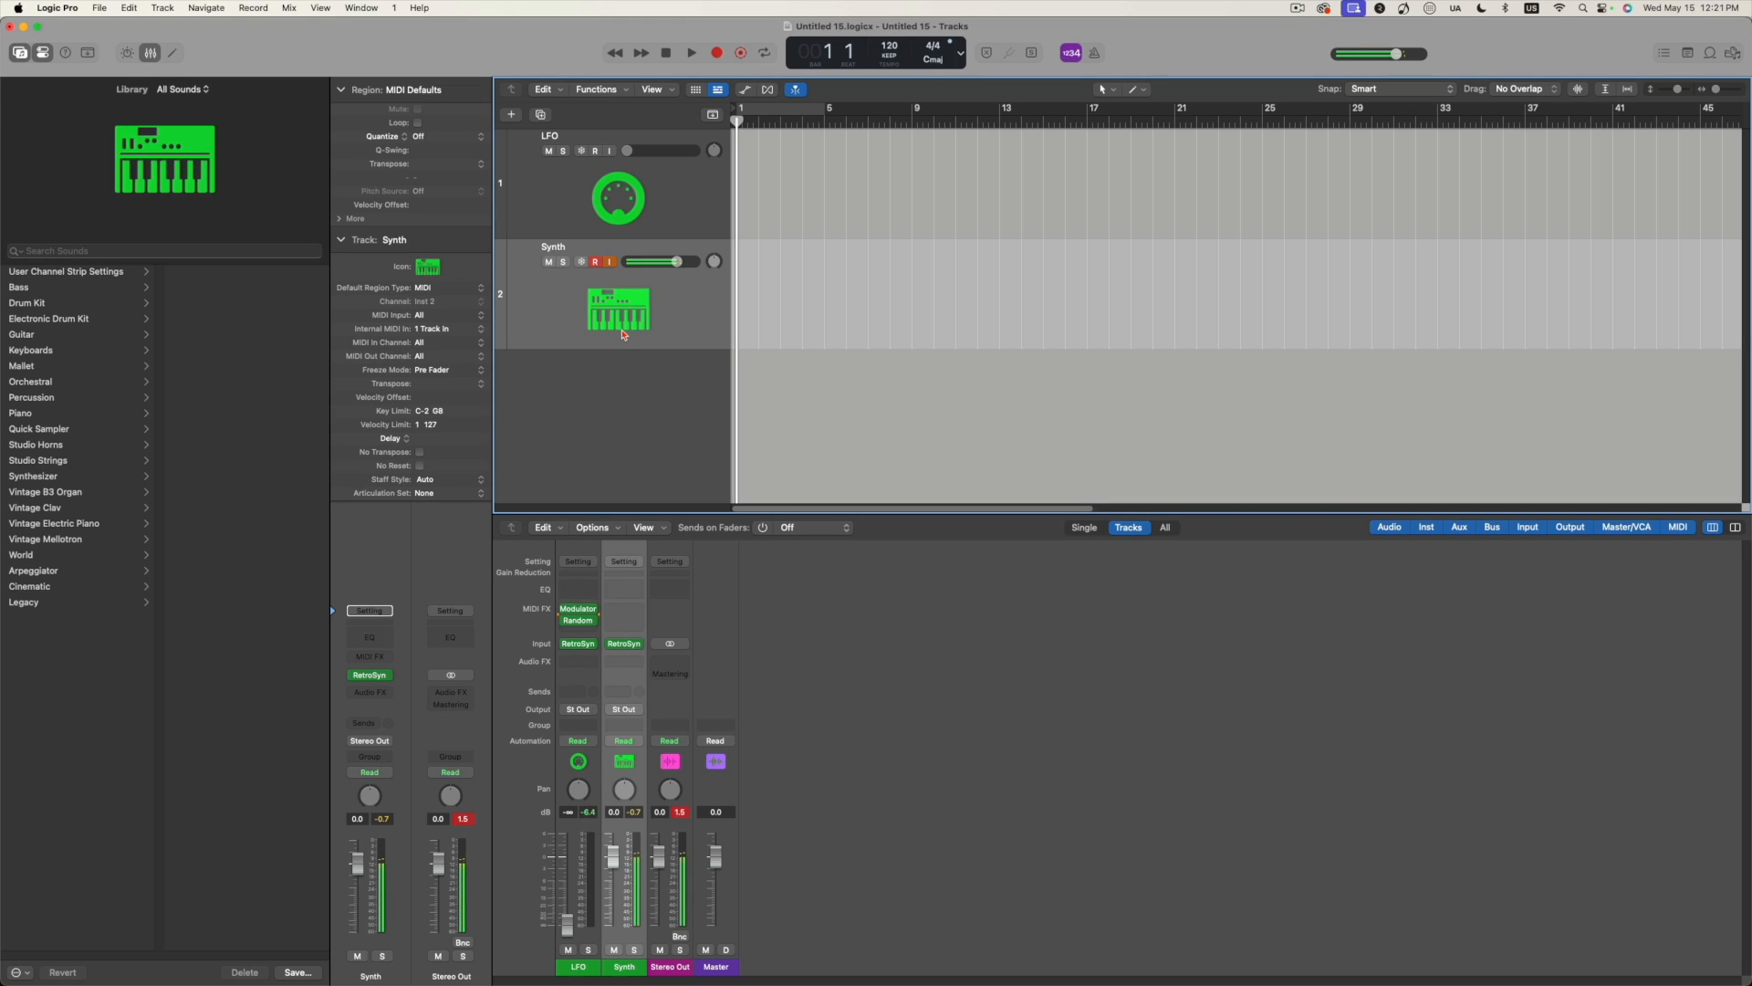
Move the LFO track's Record MIDI to Track point to the Randomizer's MIDI FX slot.
click(630, 219)
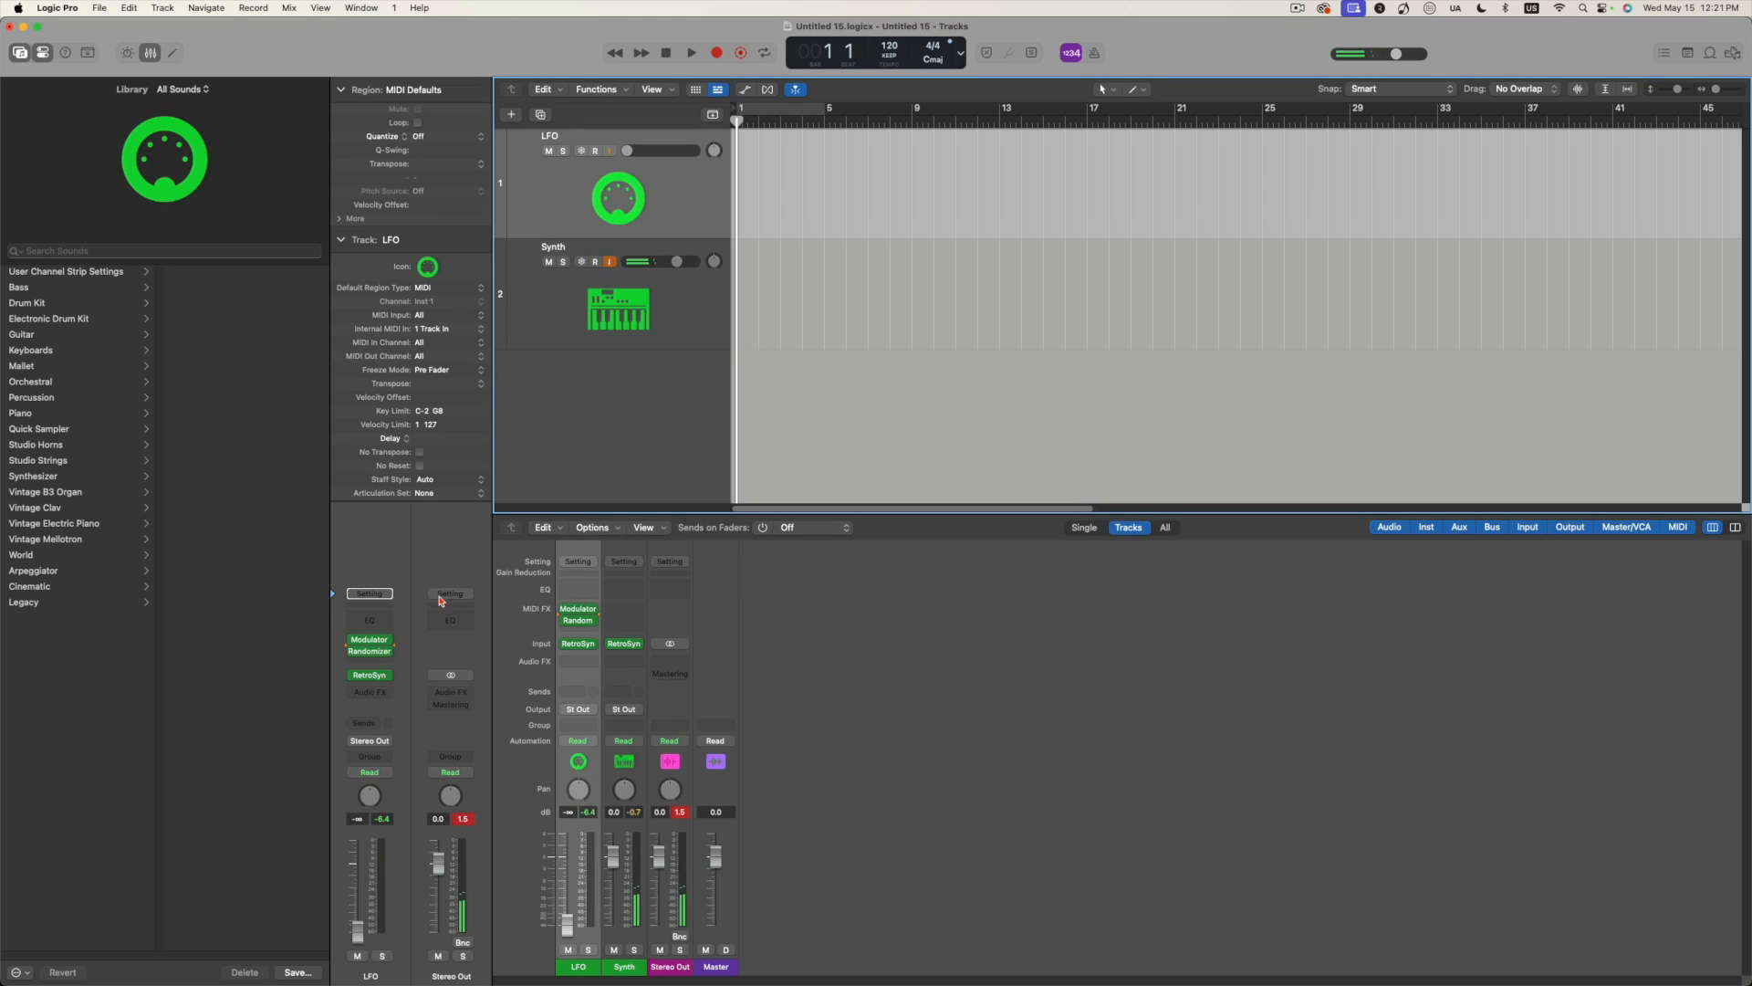
click(392, 658)
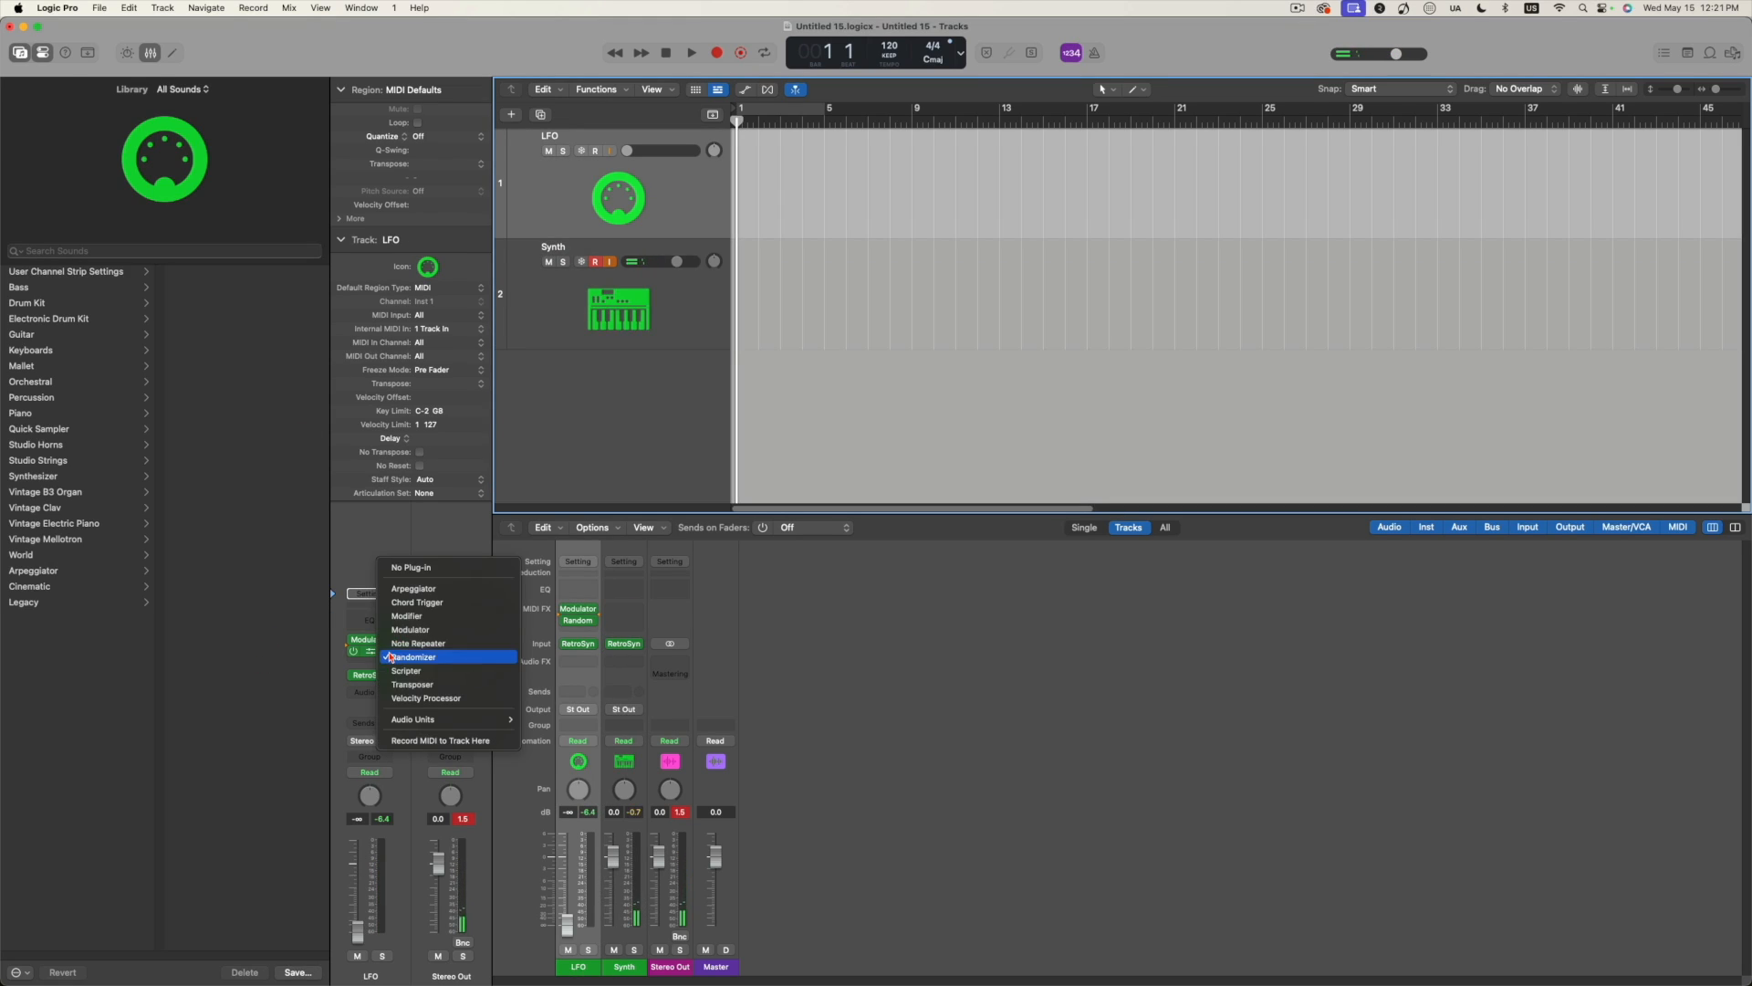
click(408, 741)
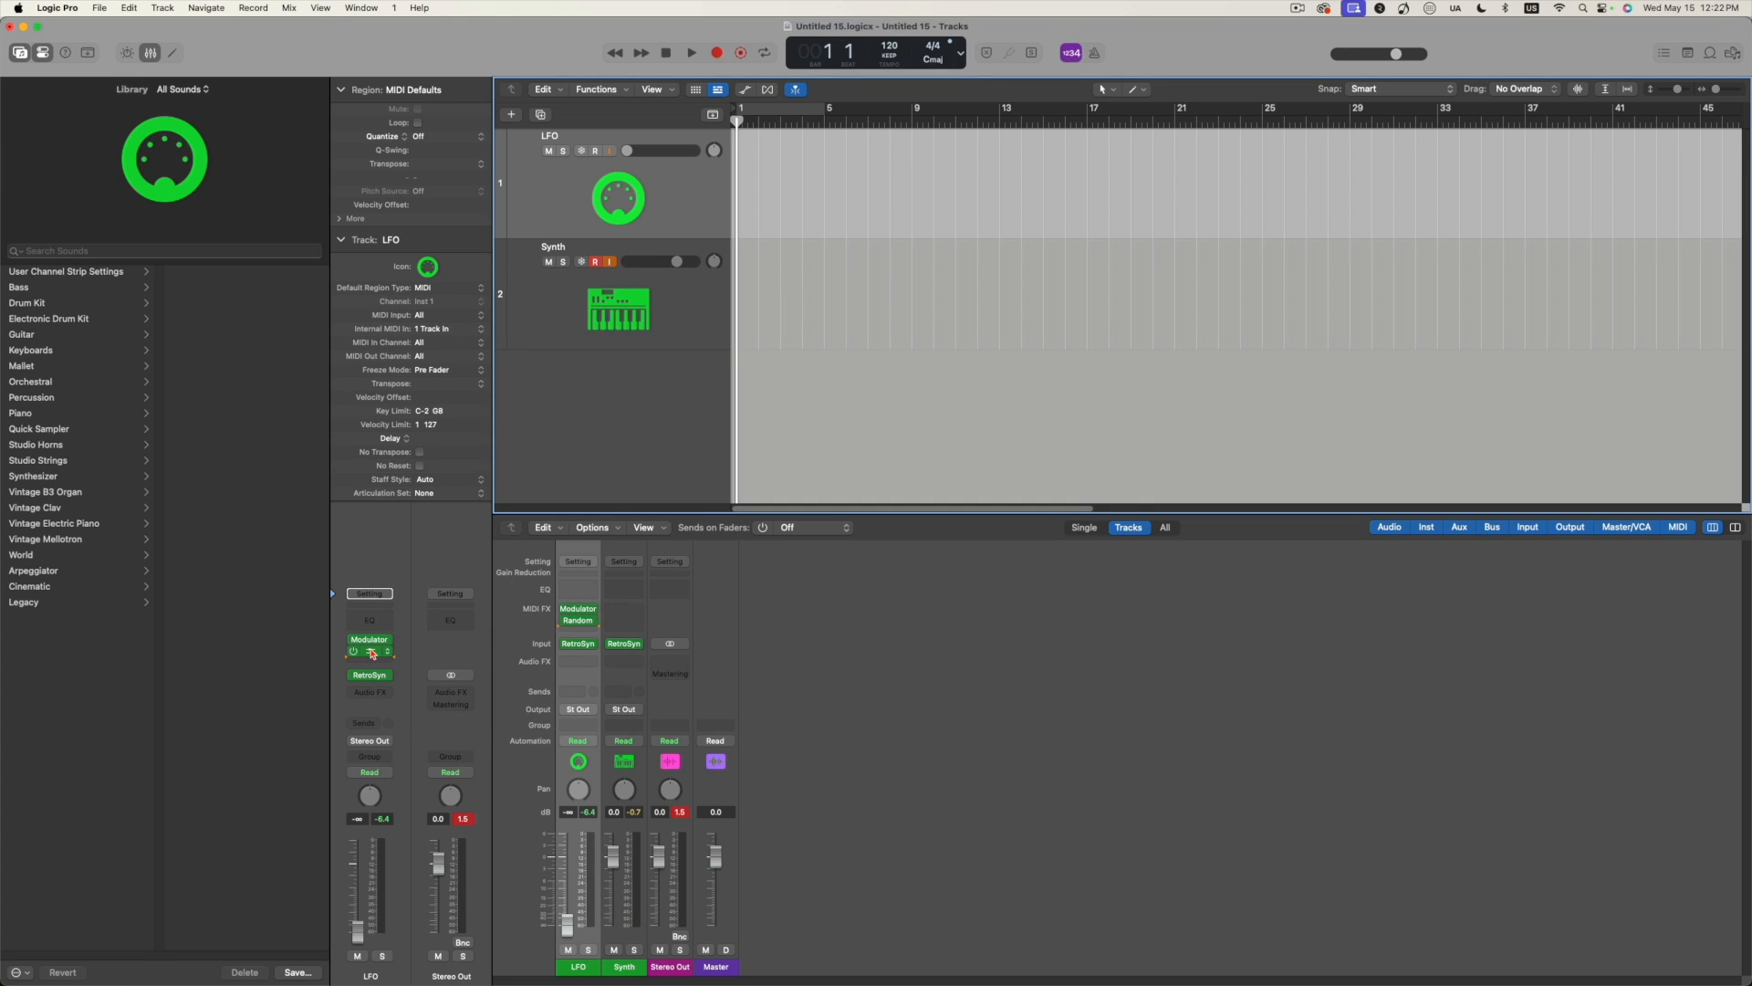
Examine the Randomizer's settings and available event types on the LFO track, leaving the event type at Velocity.
click(372, 654)
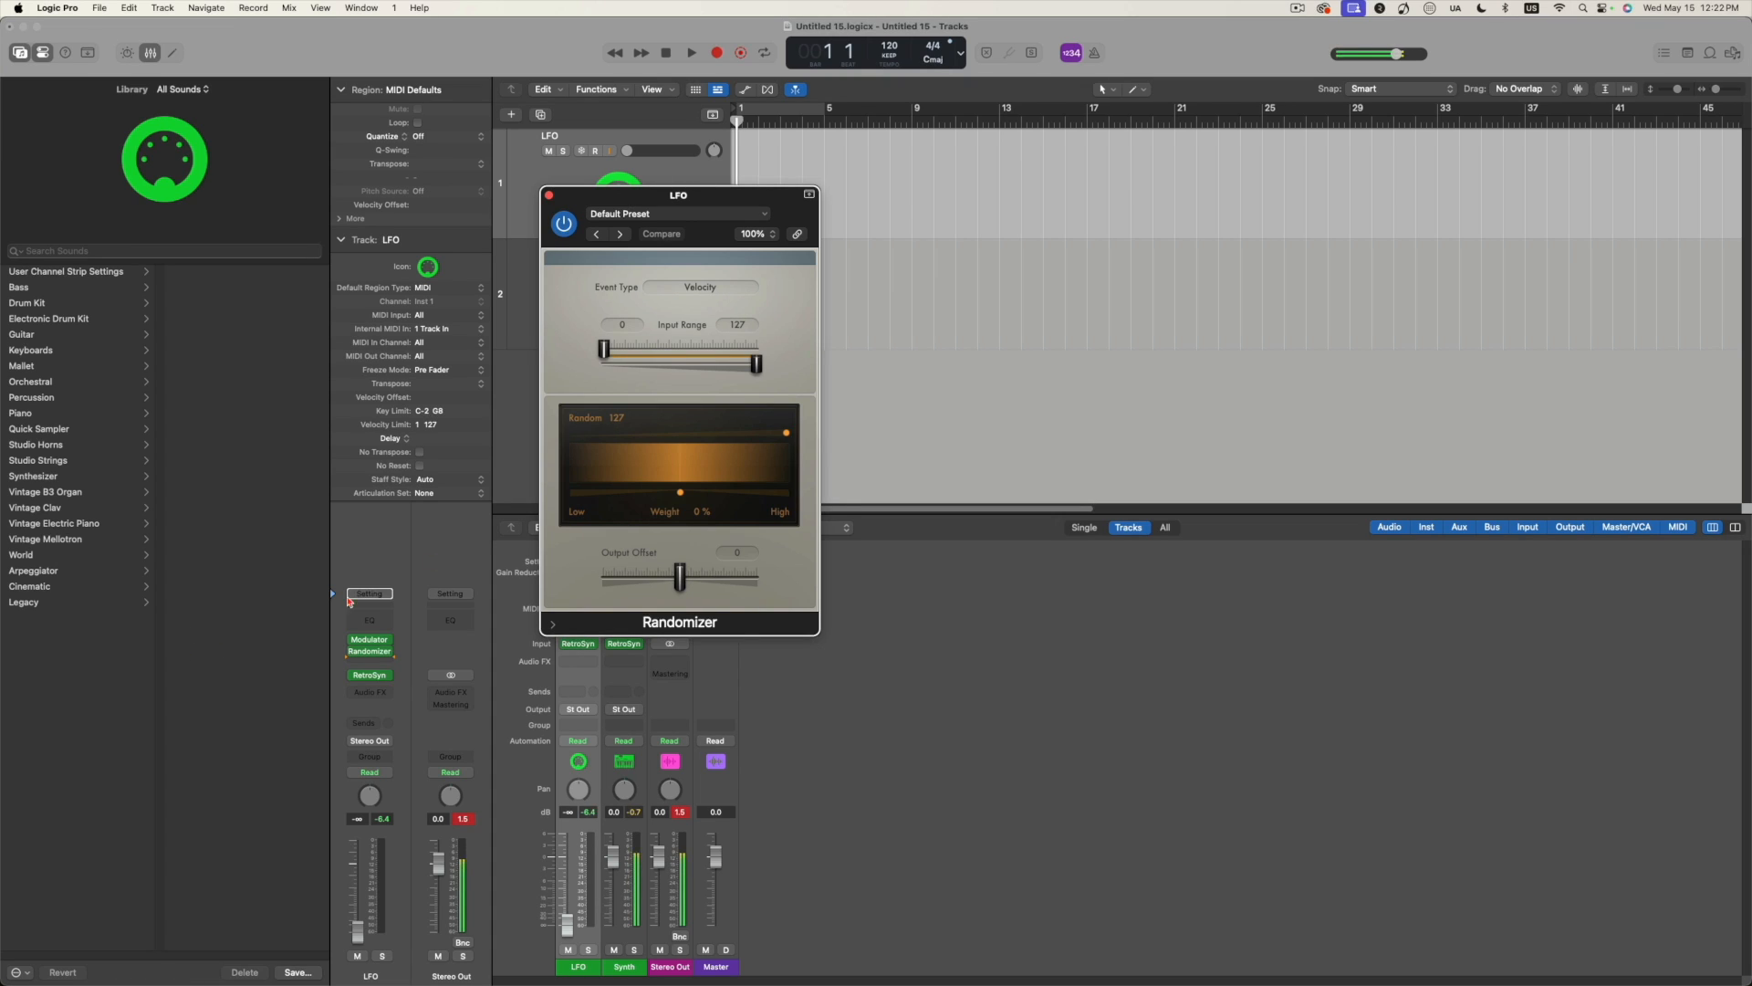
click(710, 289)
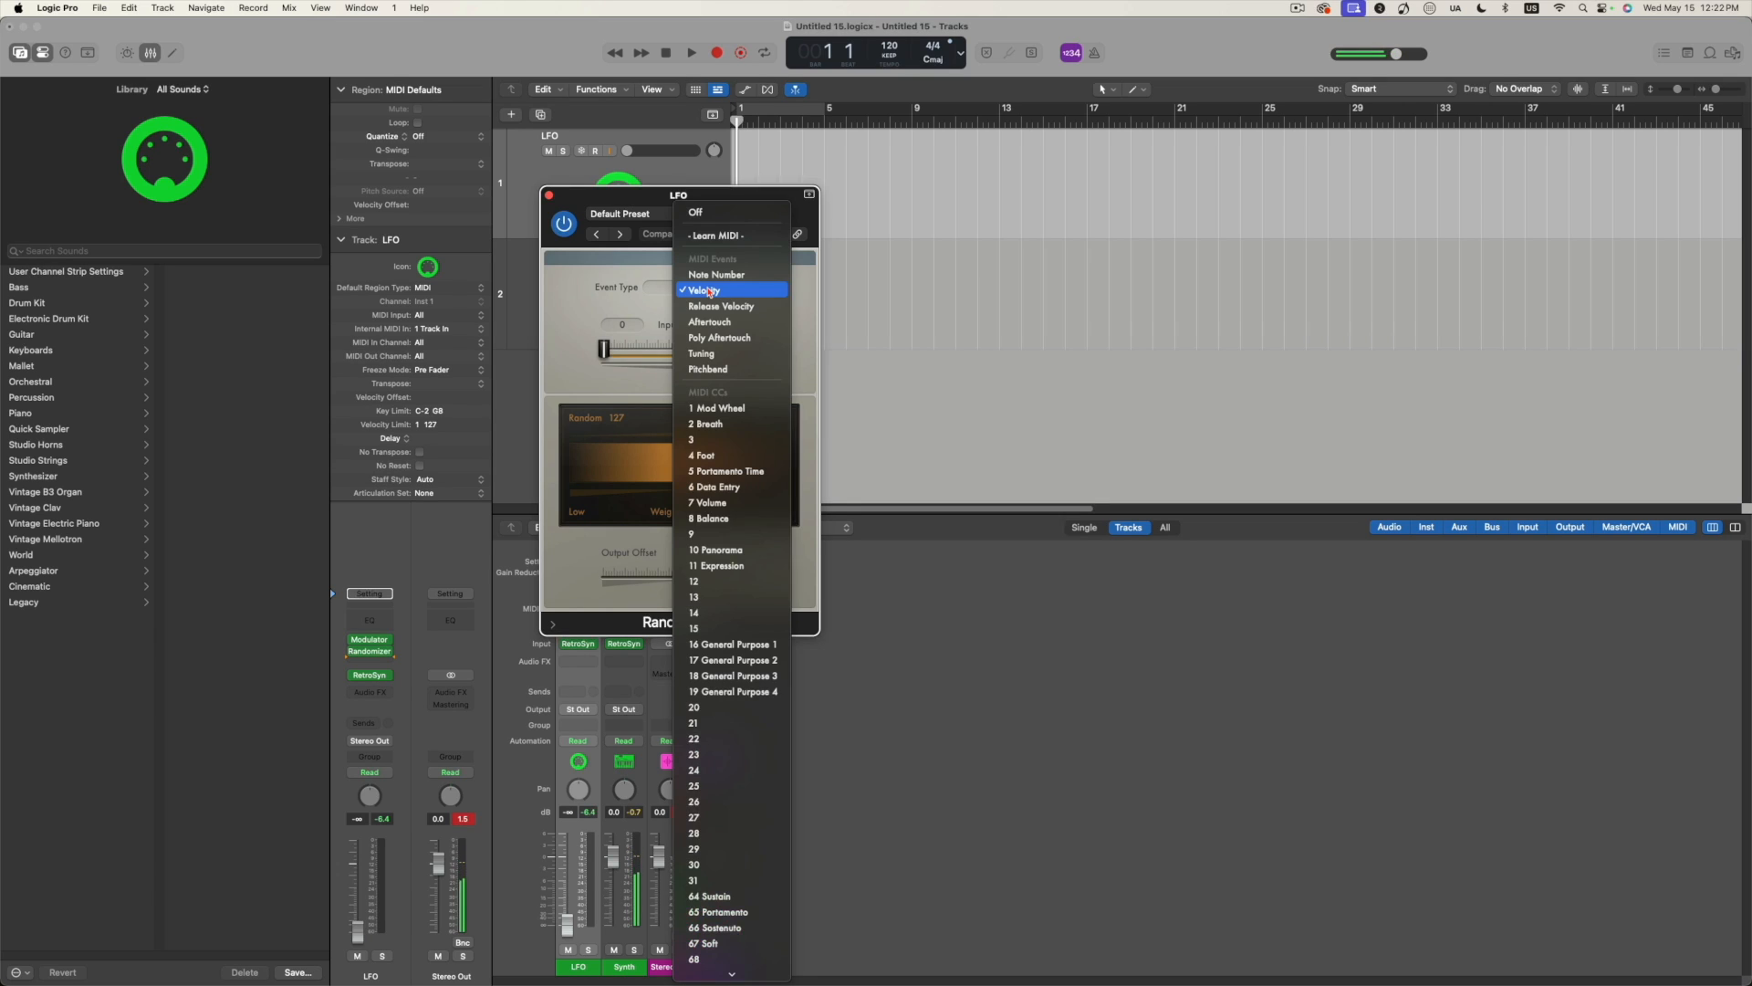
click(622, 394)
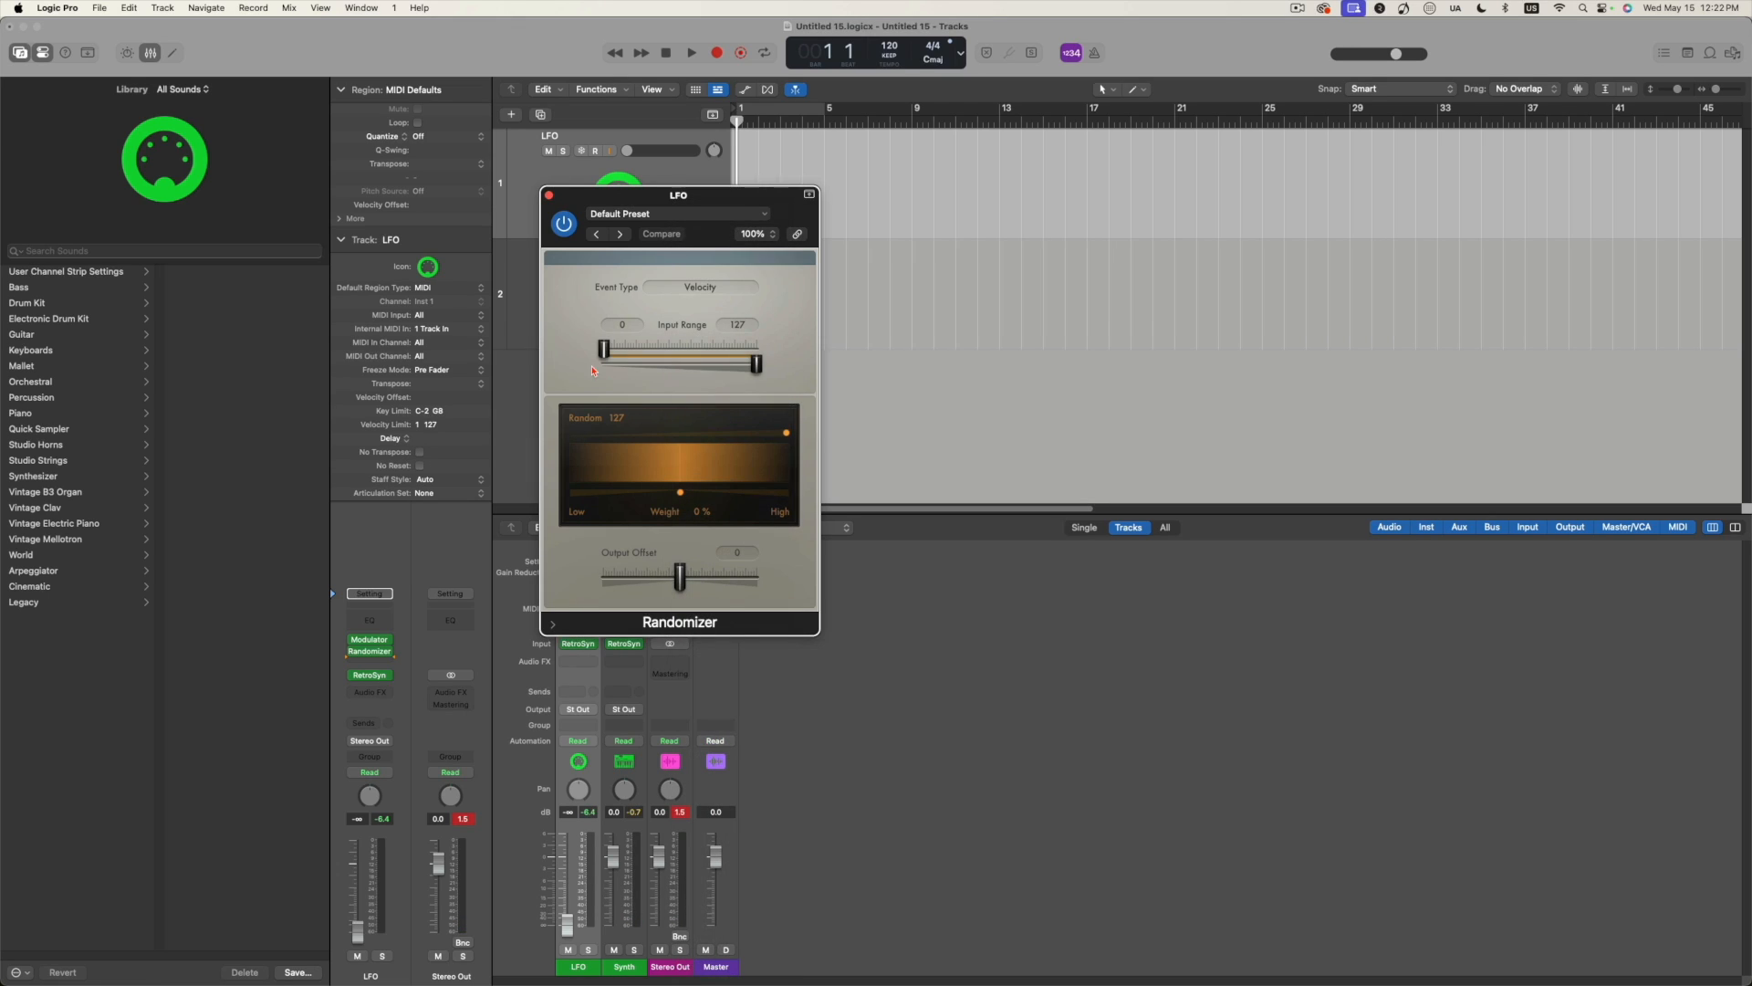
click(548, 194)
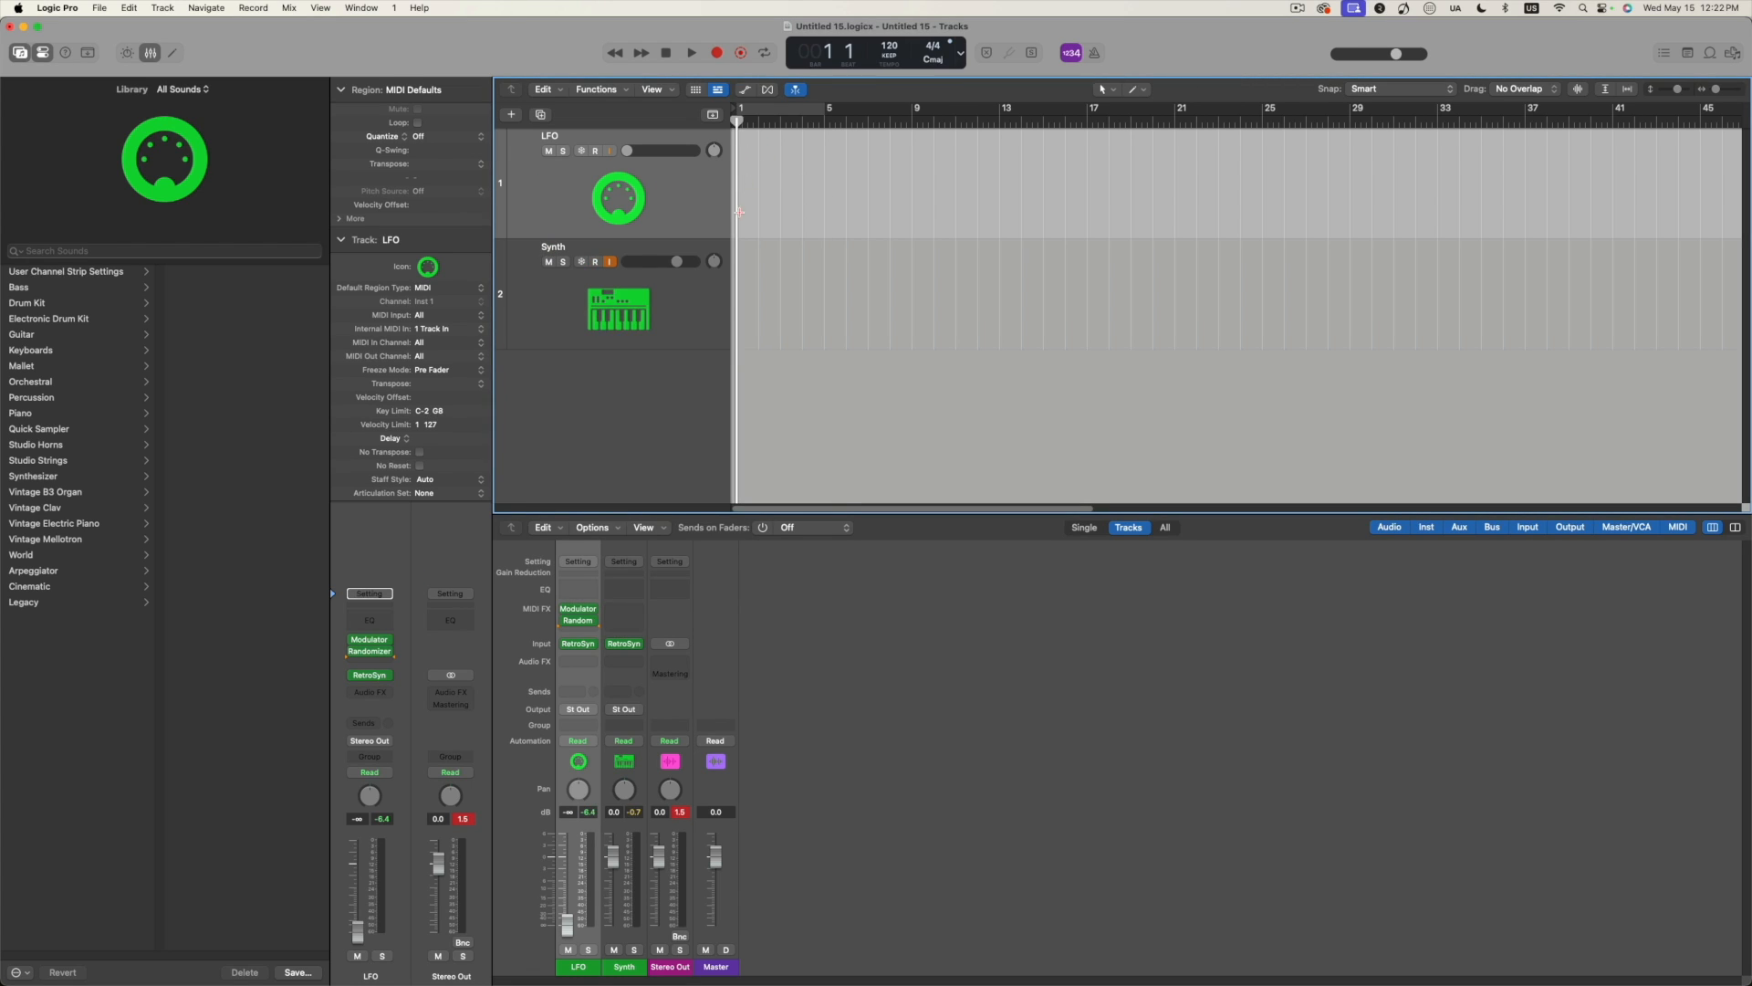
Move the LFO track's Record MIDI to Track point back to the Modulator's MIDI FX slot.
click(701, 310)
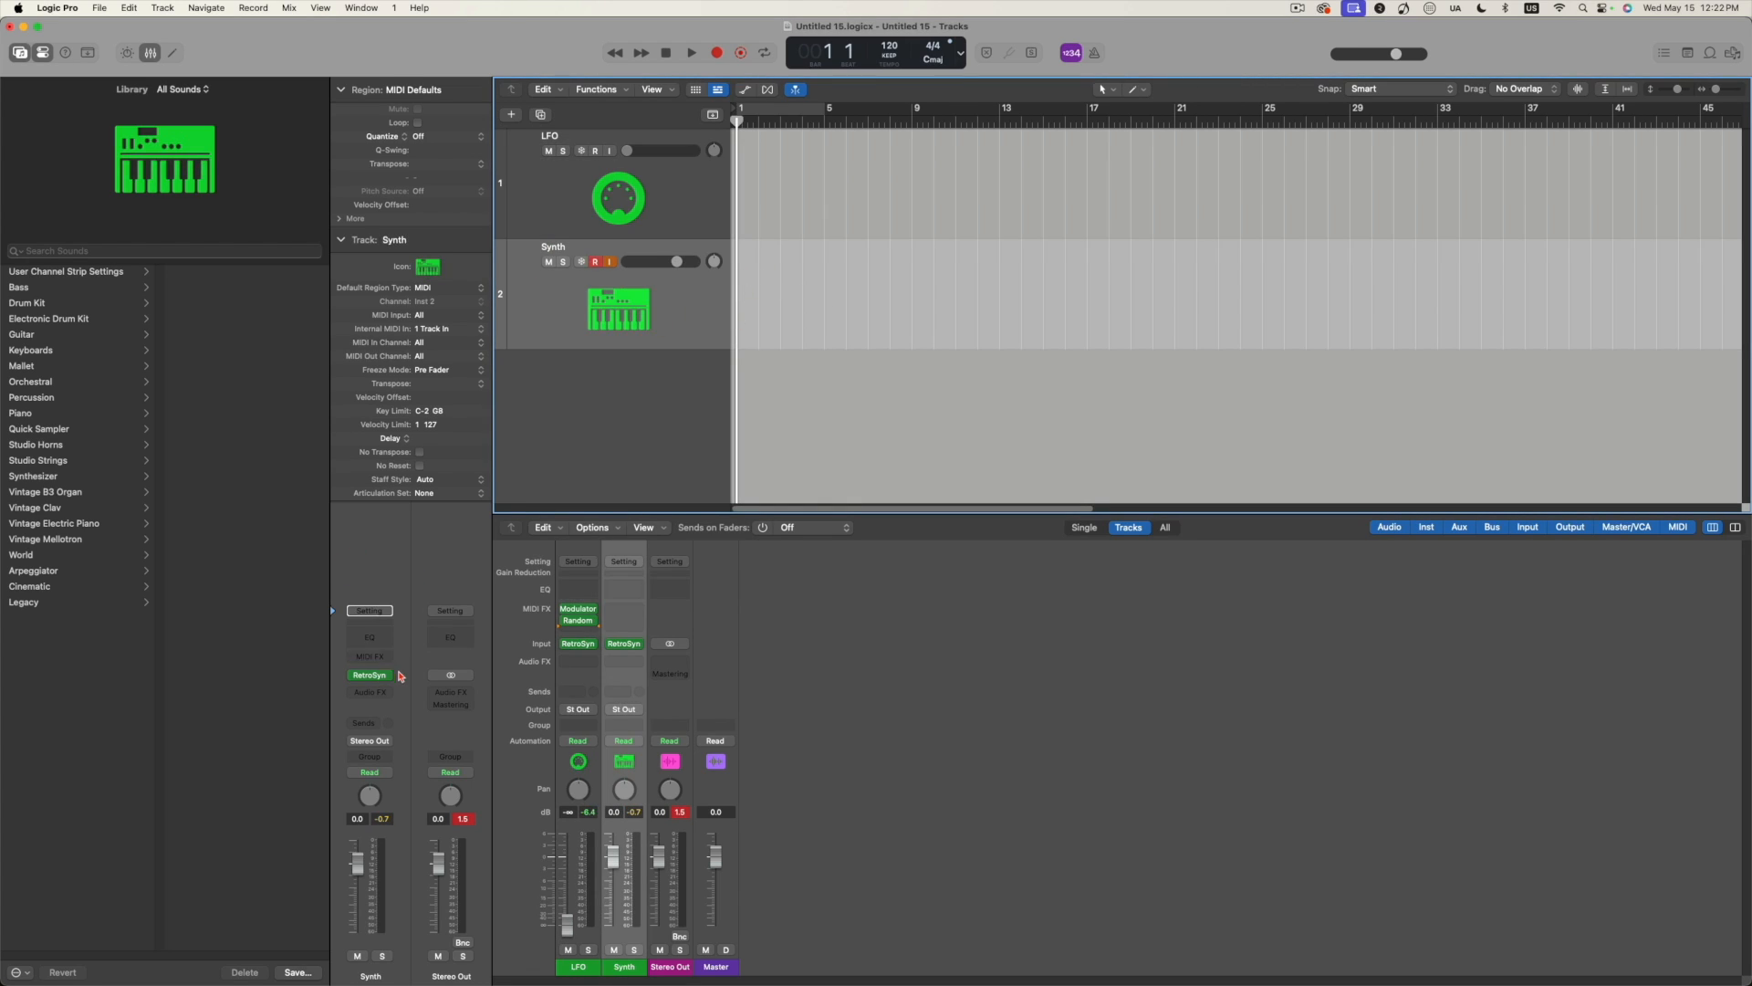
click(562, 224)
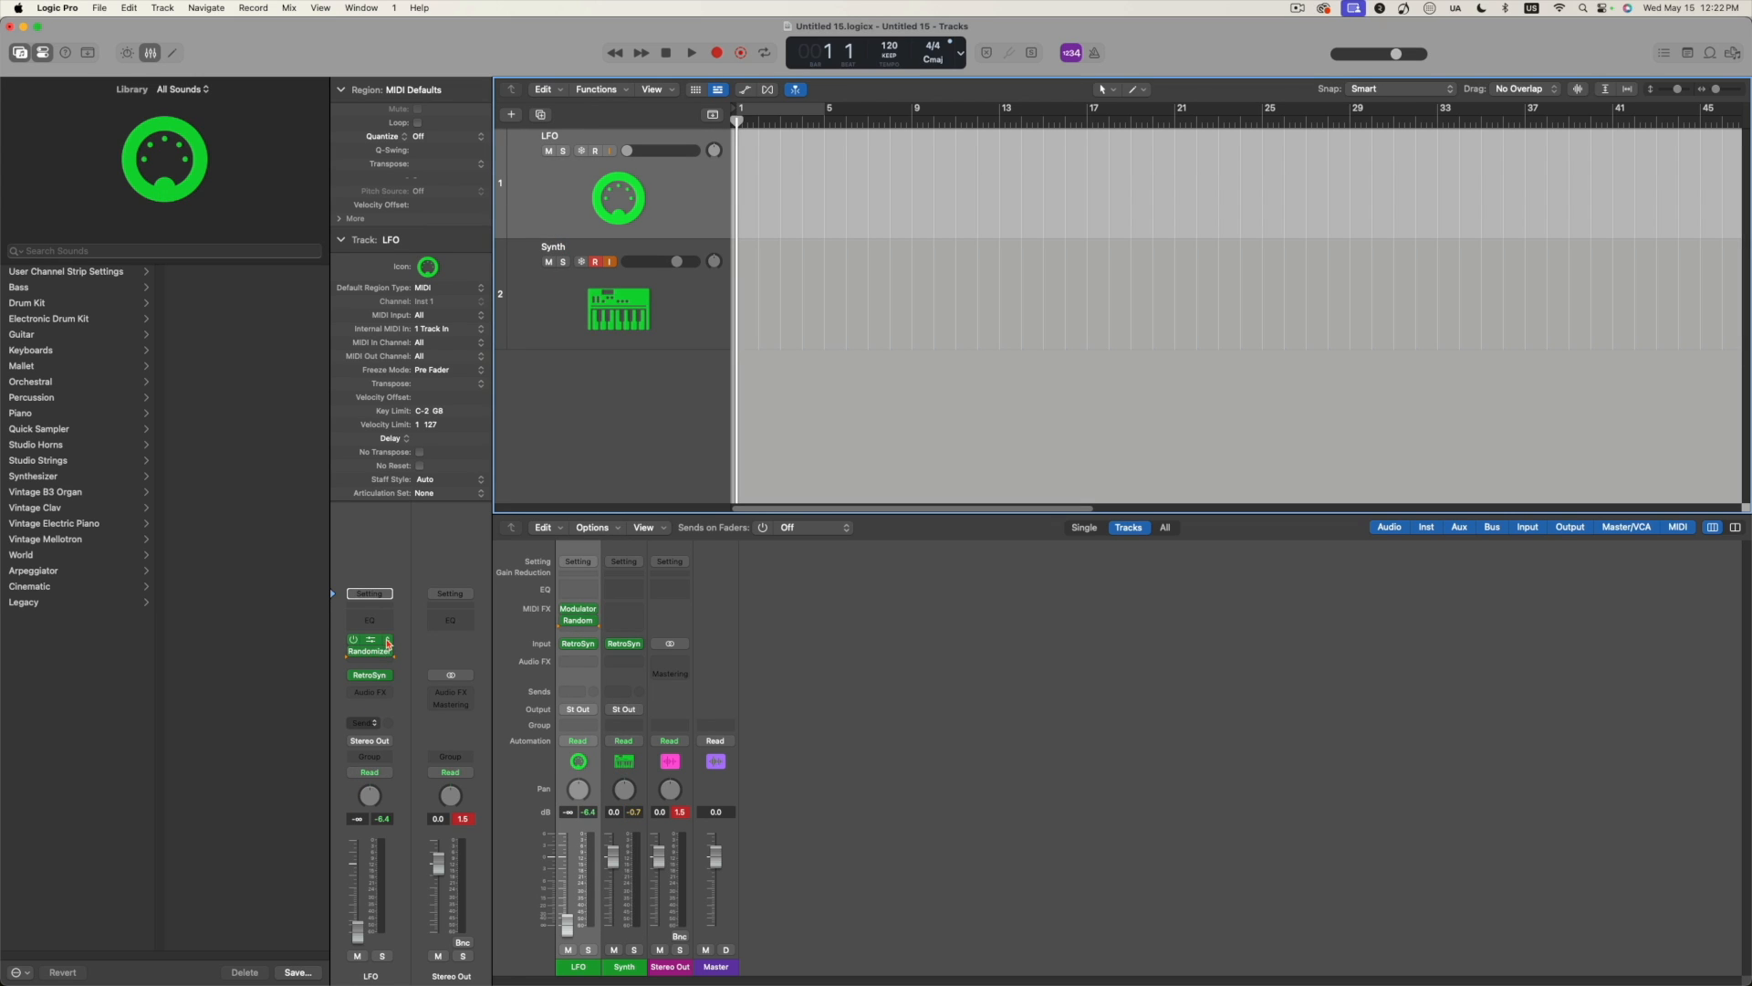
click(388, 643)
click(429, 754)
Select the Synth track and record the incoming MIDI from bar 1 to about bar 4.
click(632, 341)
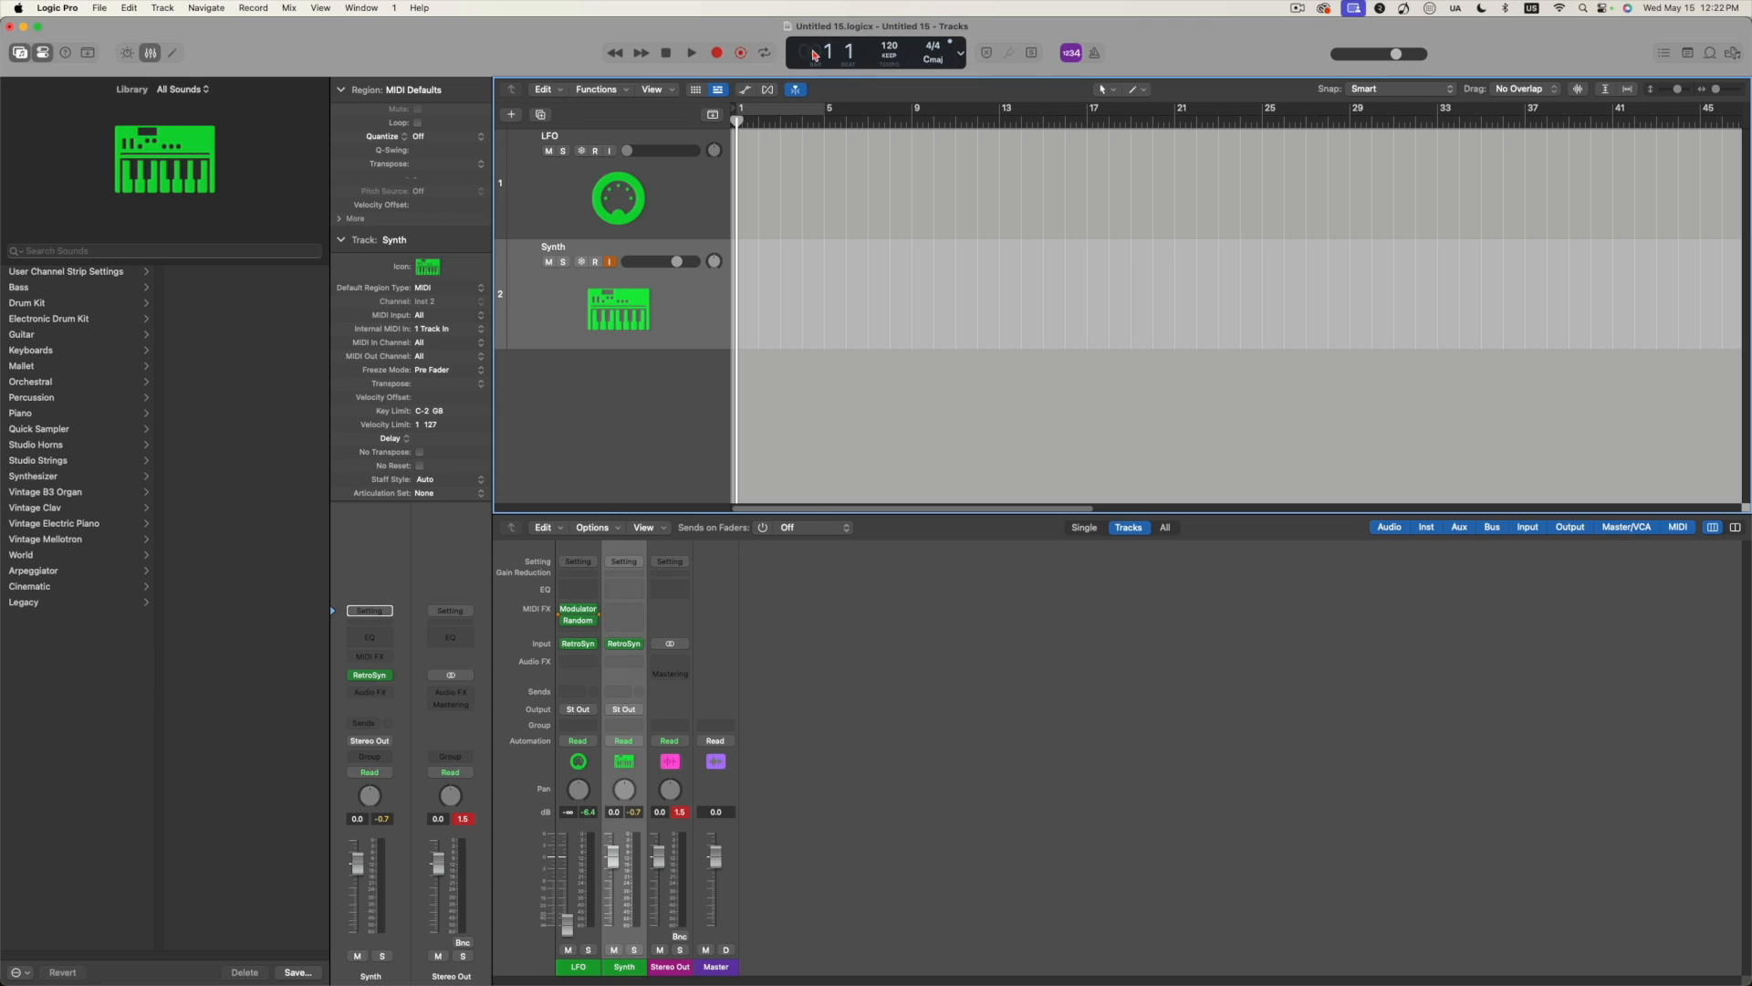
click(717, 52)
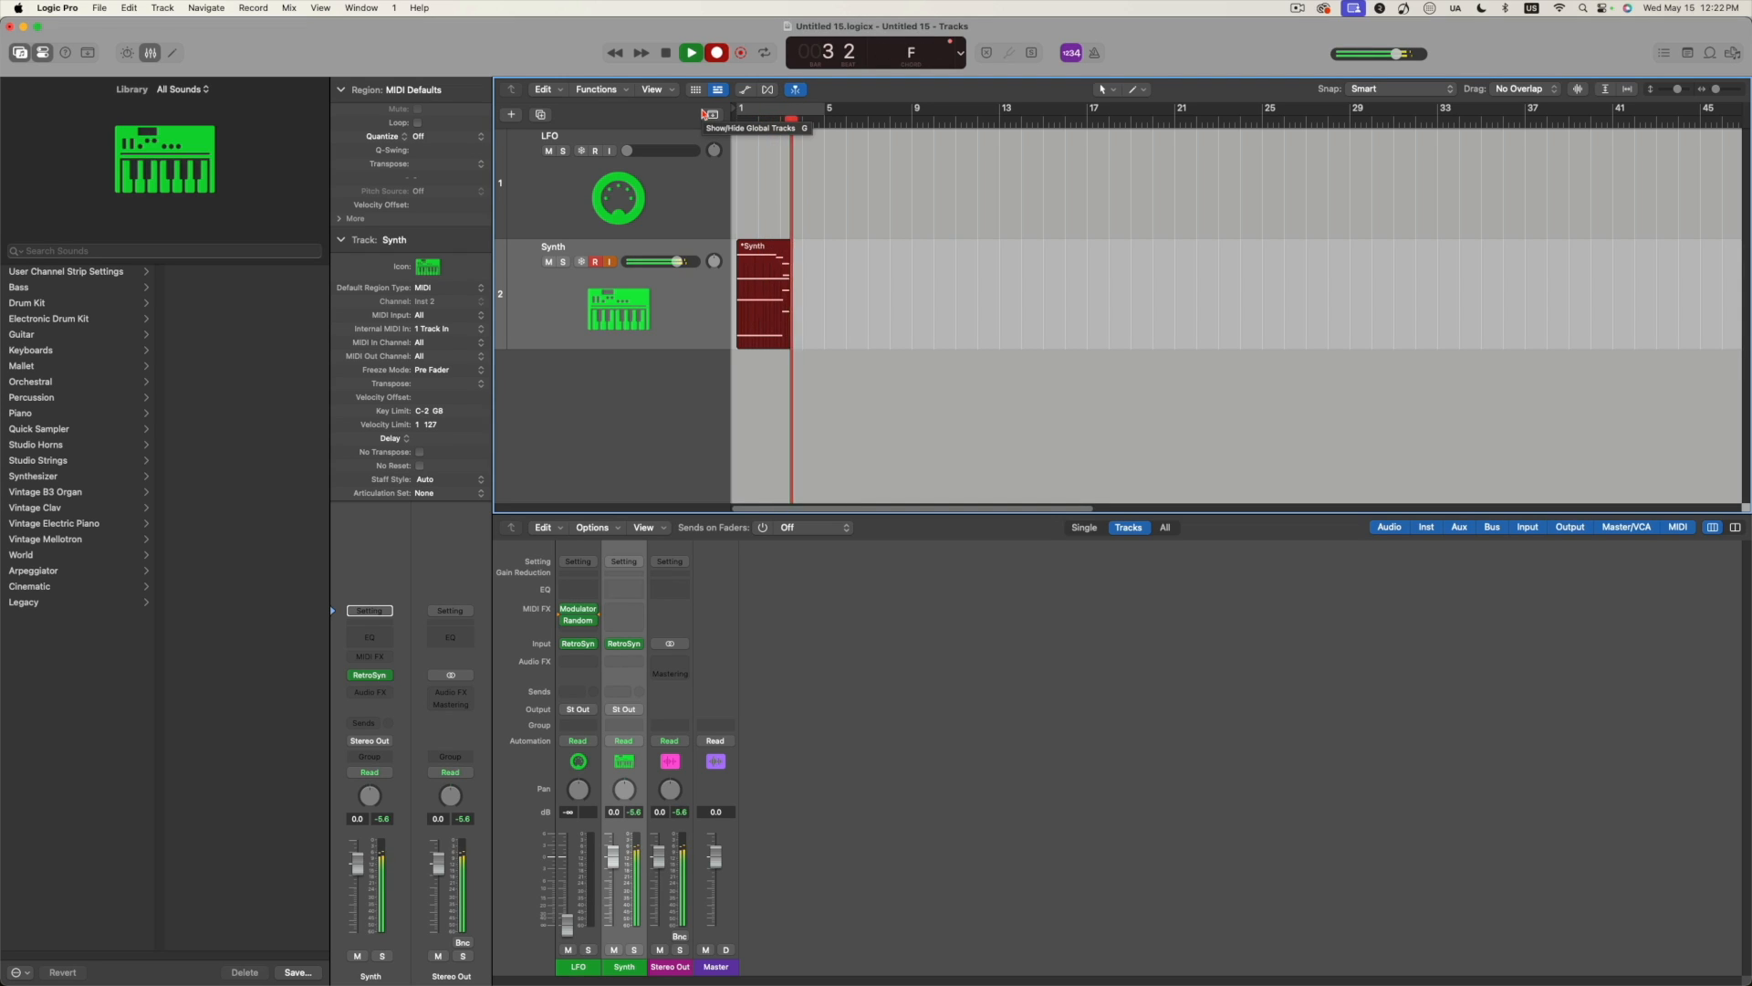
key(space)
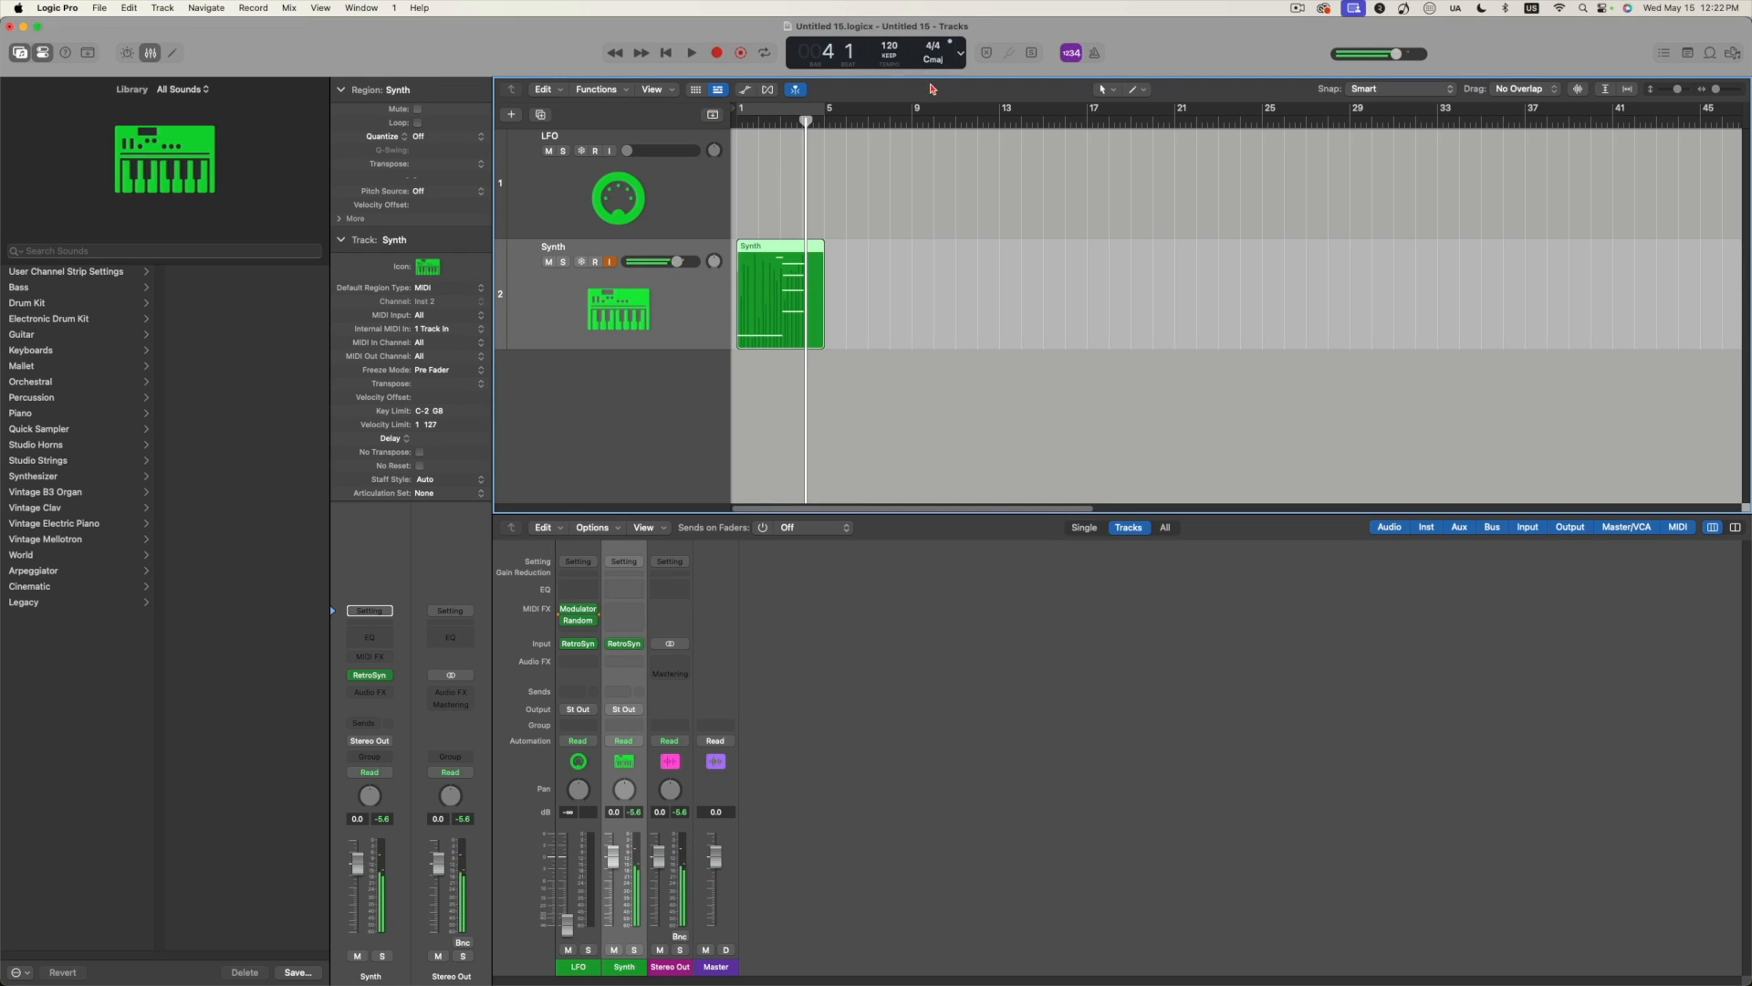
Open the recorded Synth region in an enlarged Piano Roll and hide the Library.
double_click(785, 249)
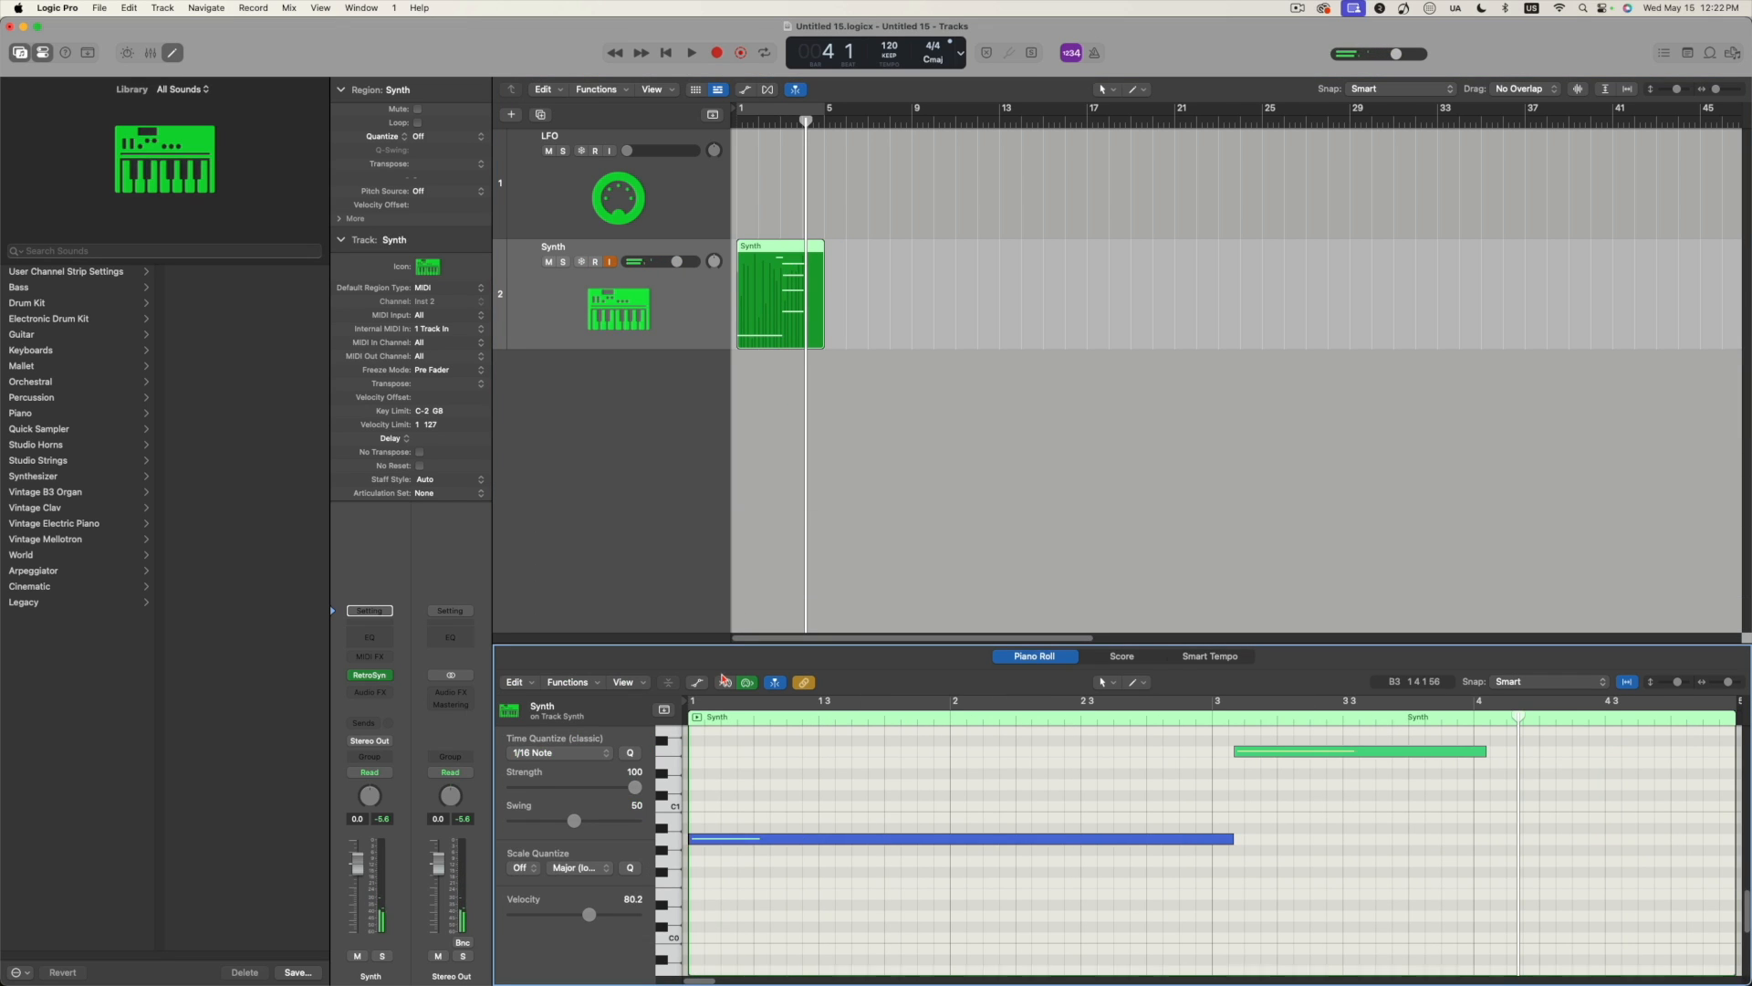
drag(728, 646, 728, 421)
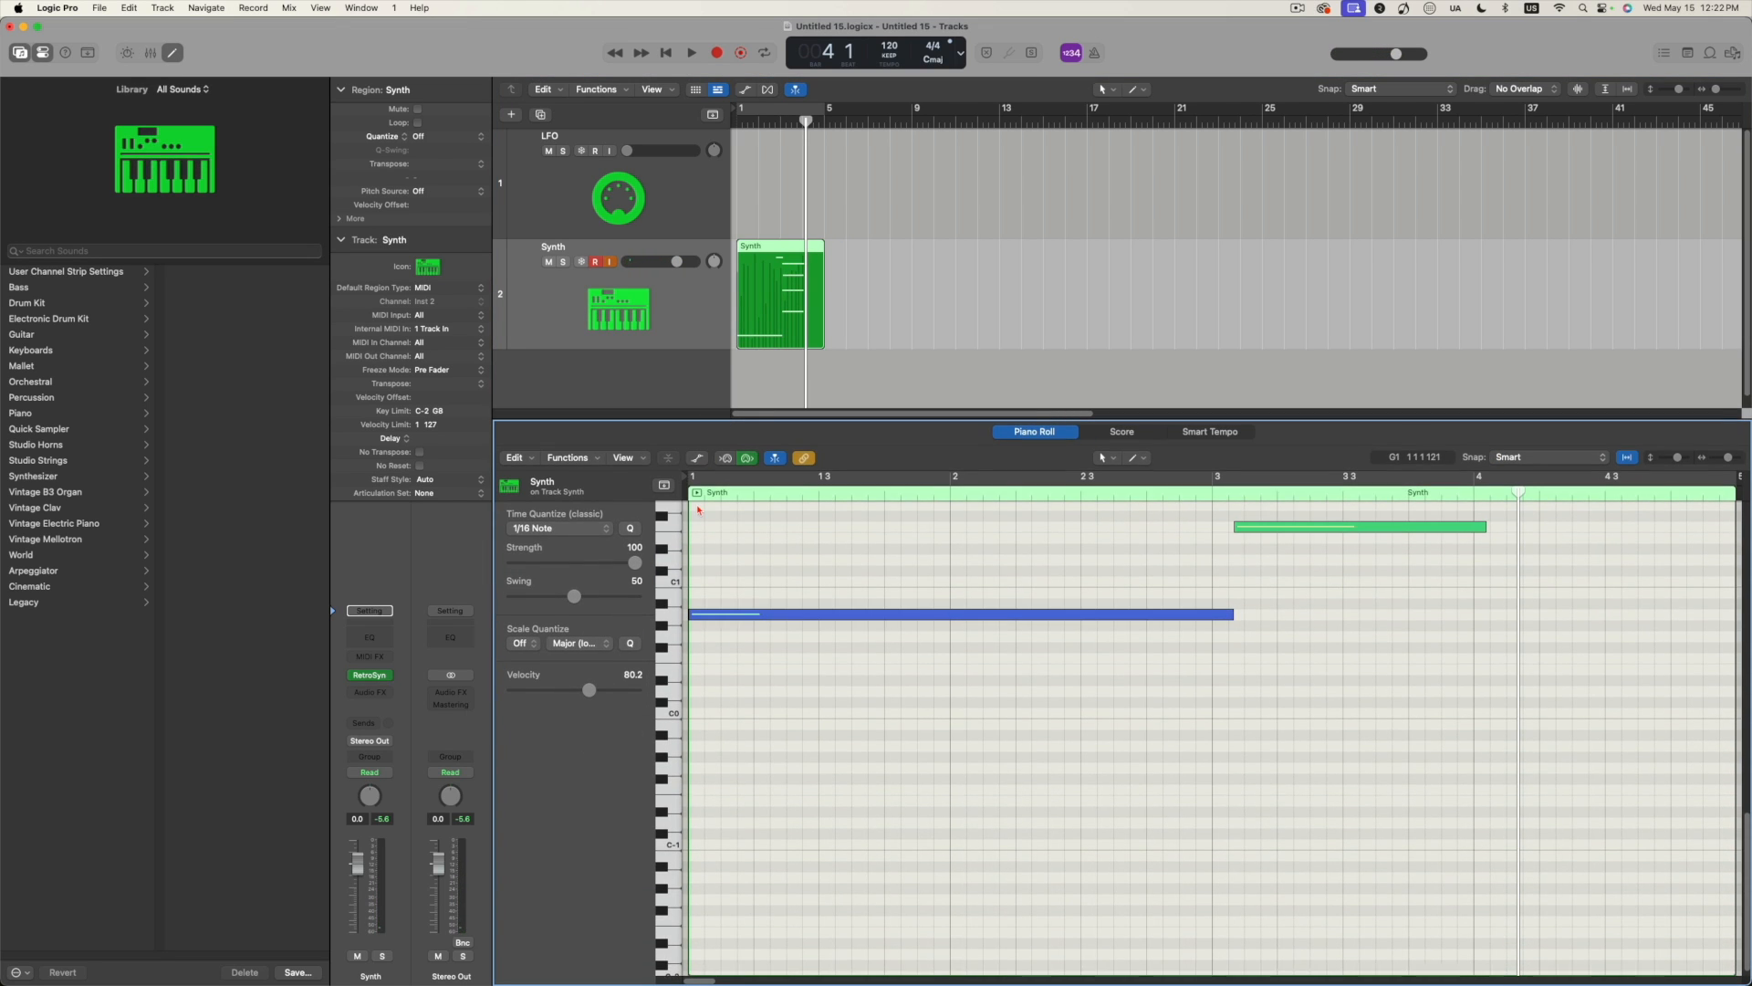
click(23, 52)
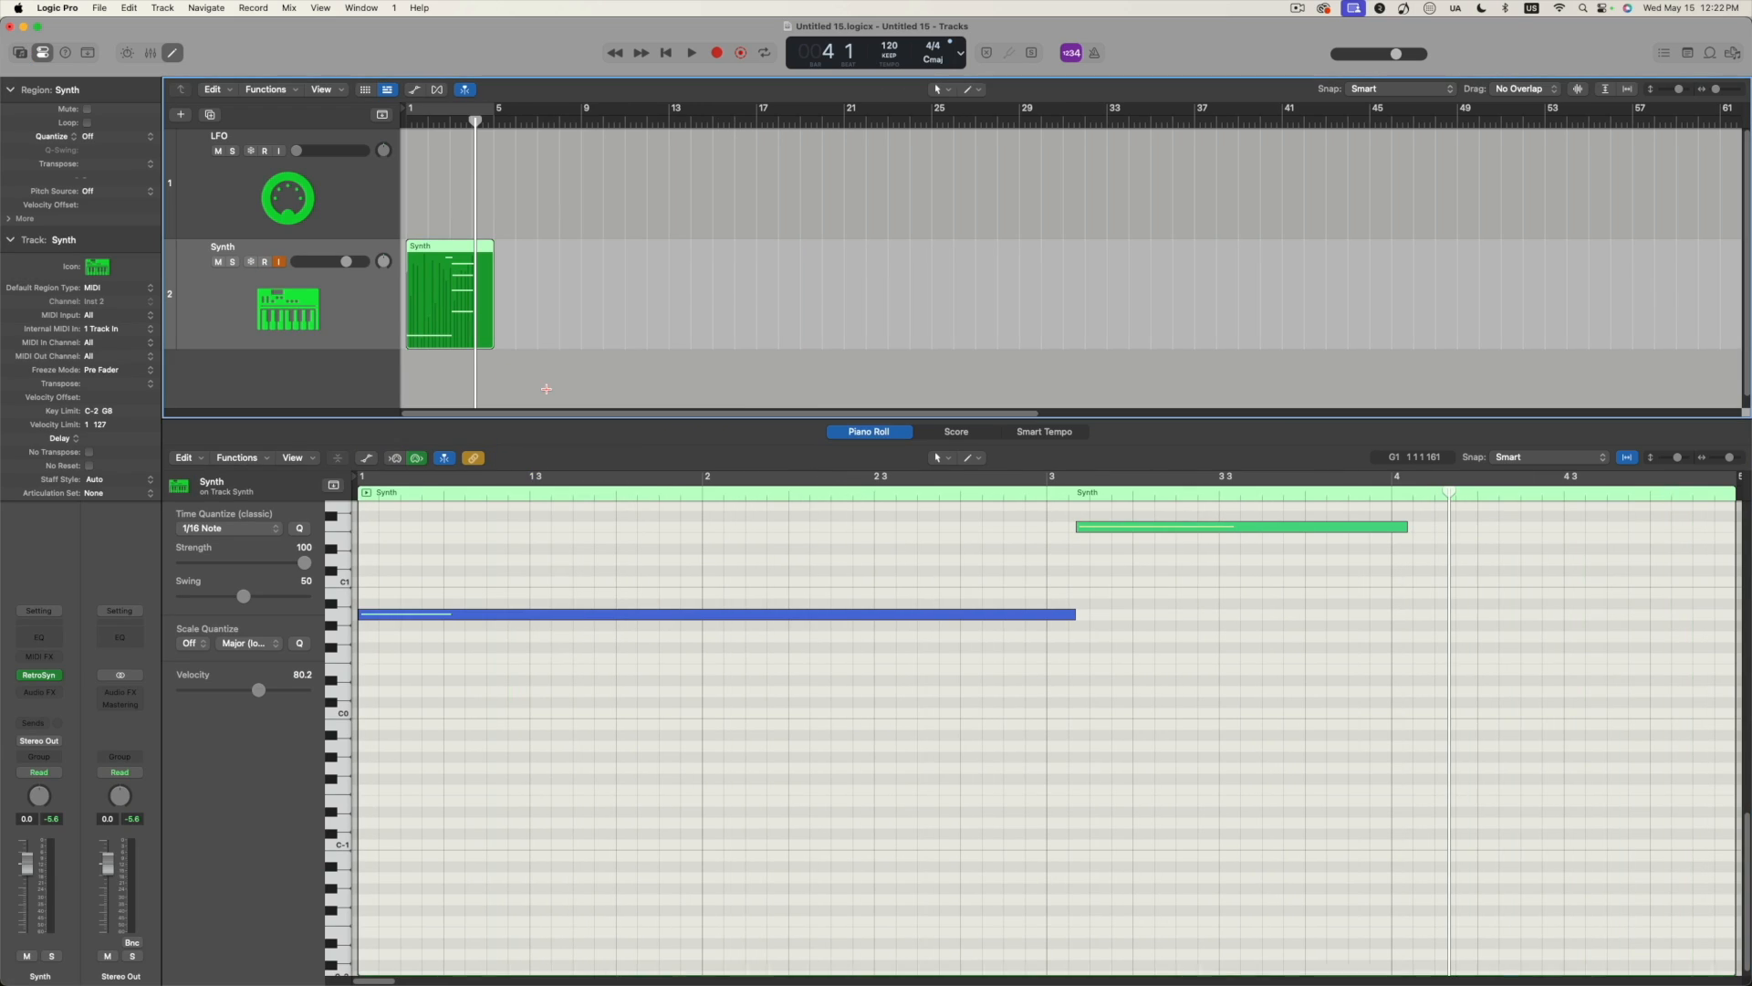
Inspect the Synth region's Ch. 1: 1 = Modulation data in the Automation/MIDI area, and close the editor.
click(369, 456)
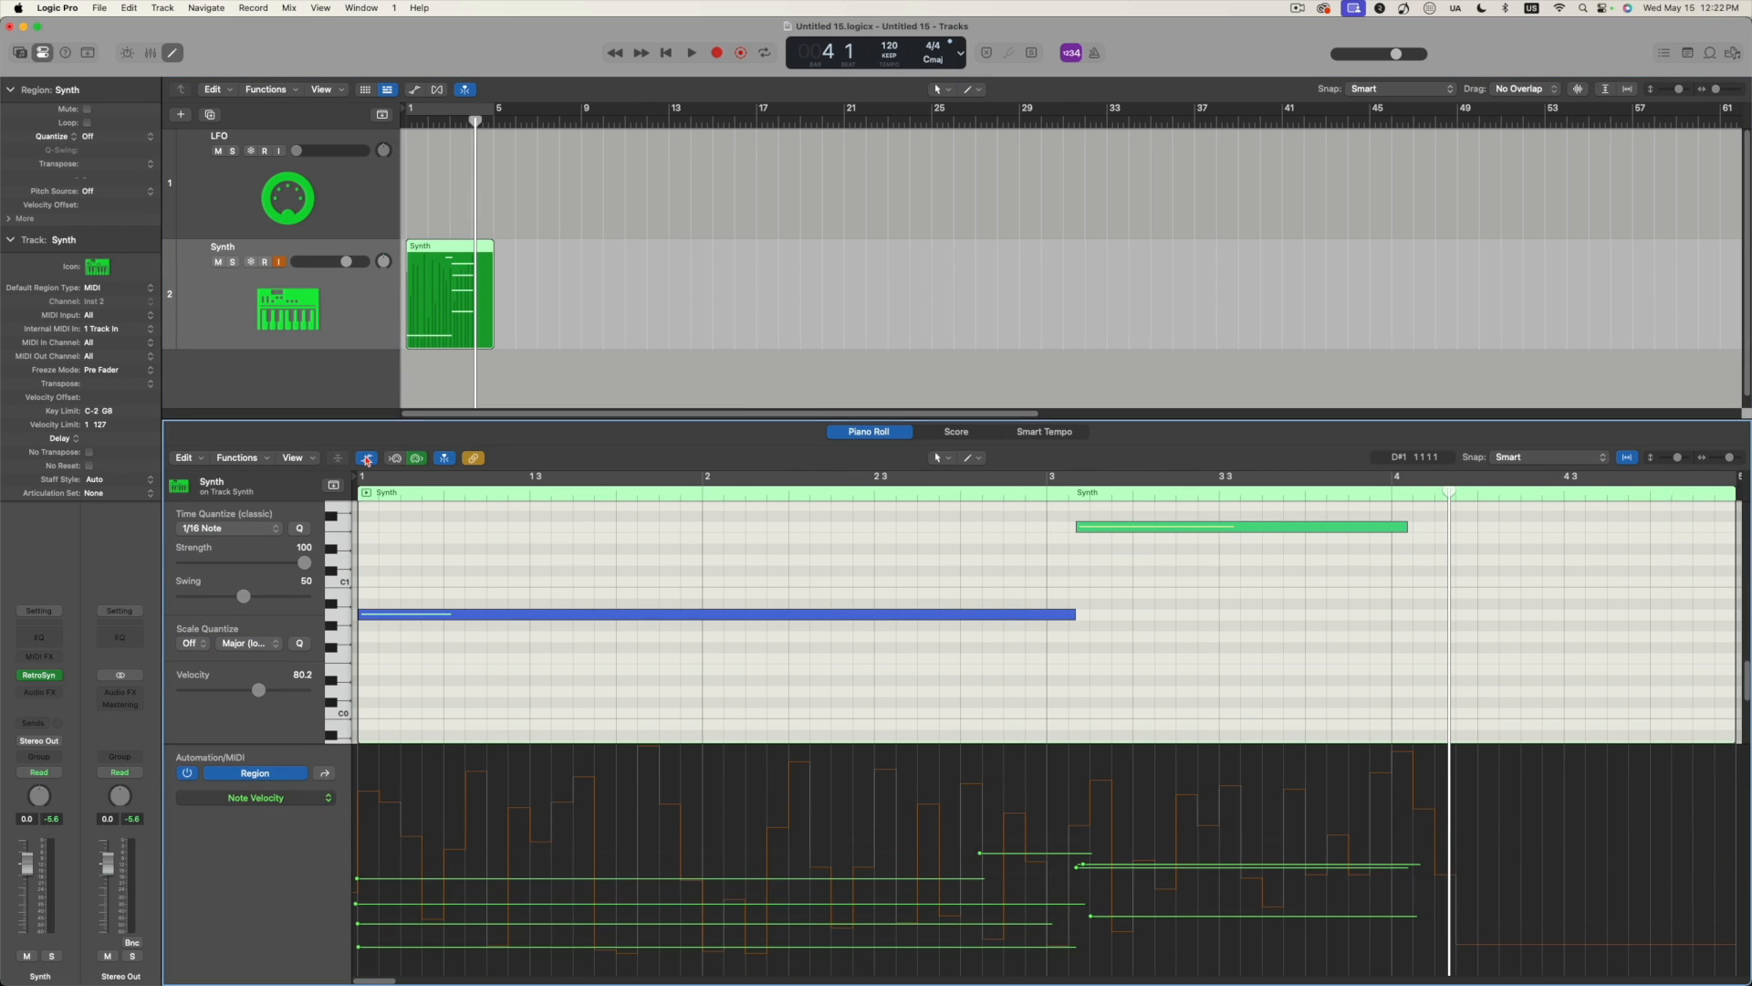
click(278, 797)
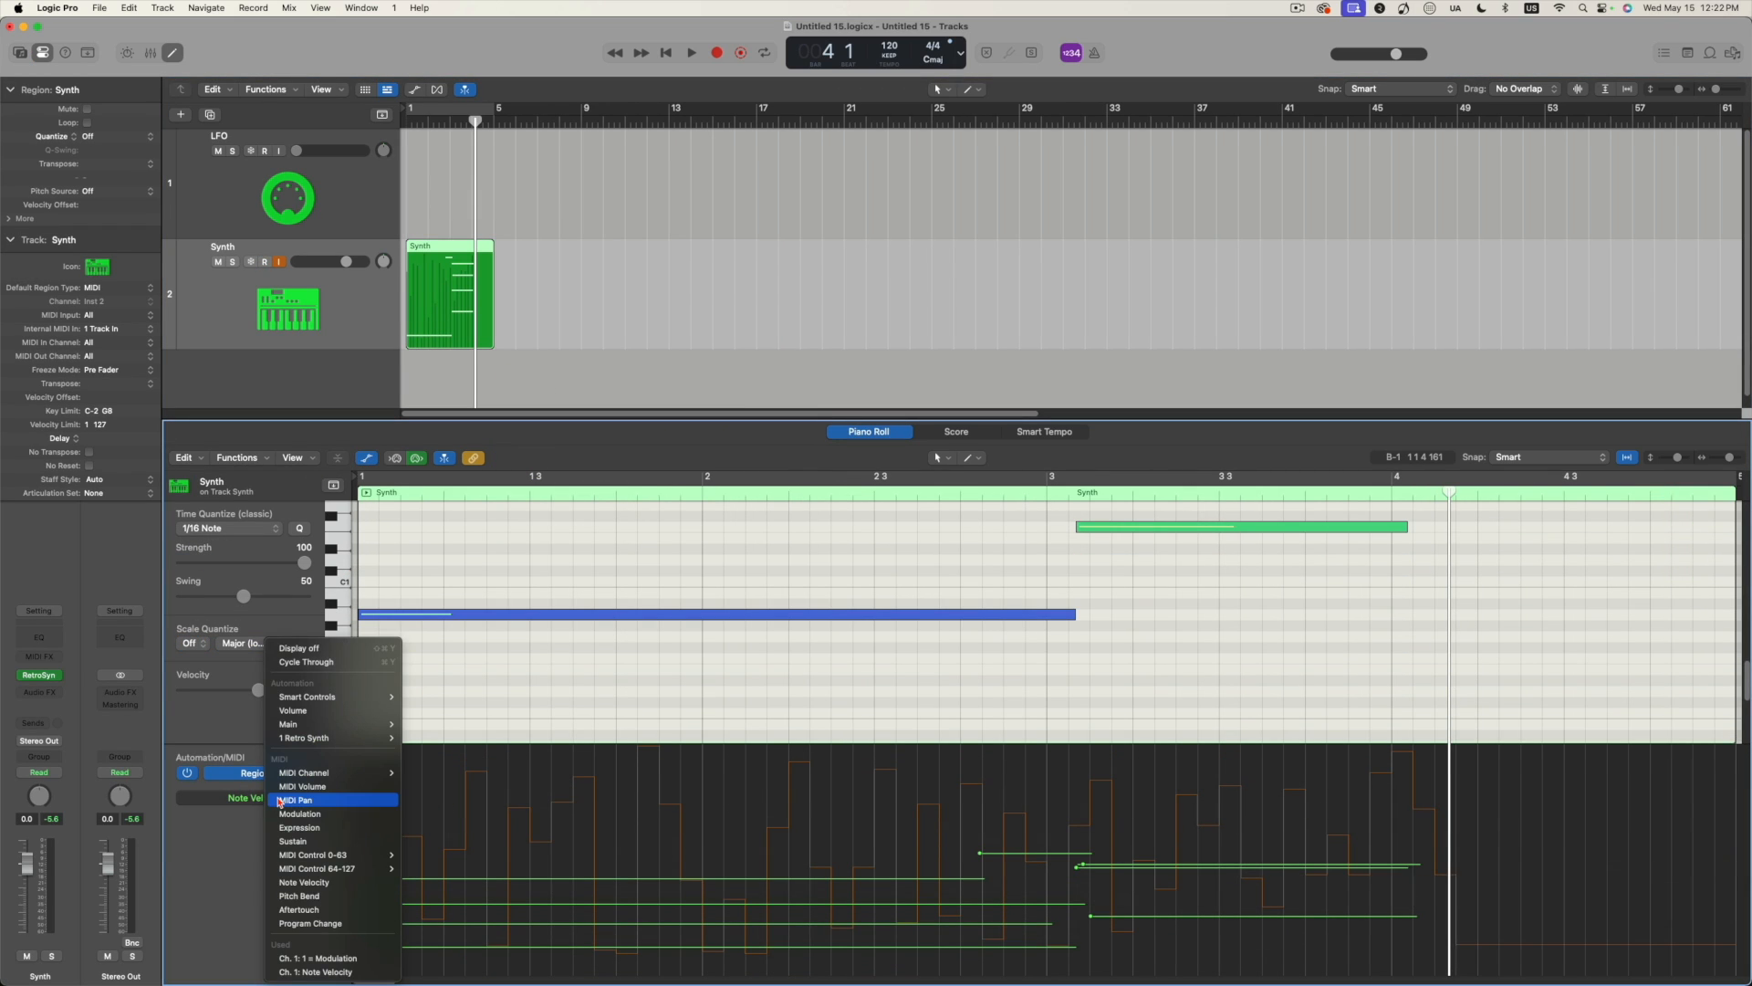
click(302, 961)
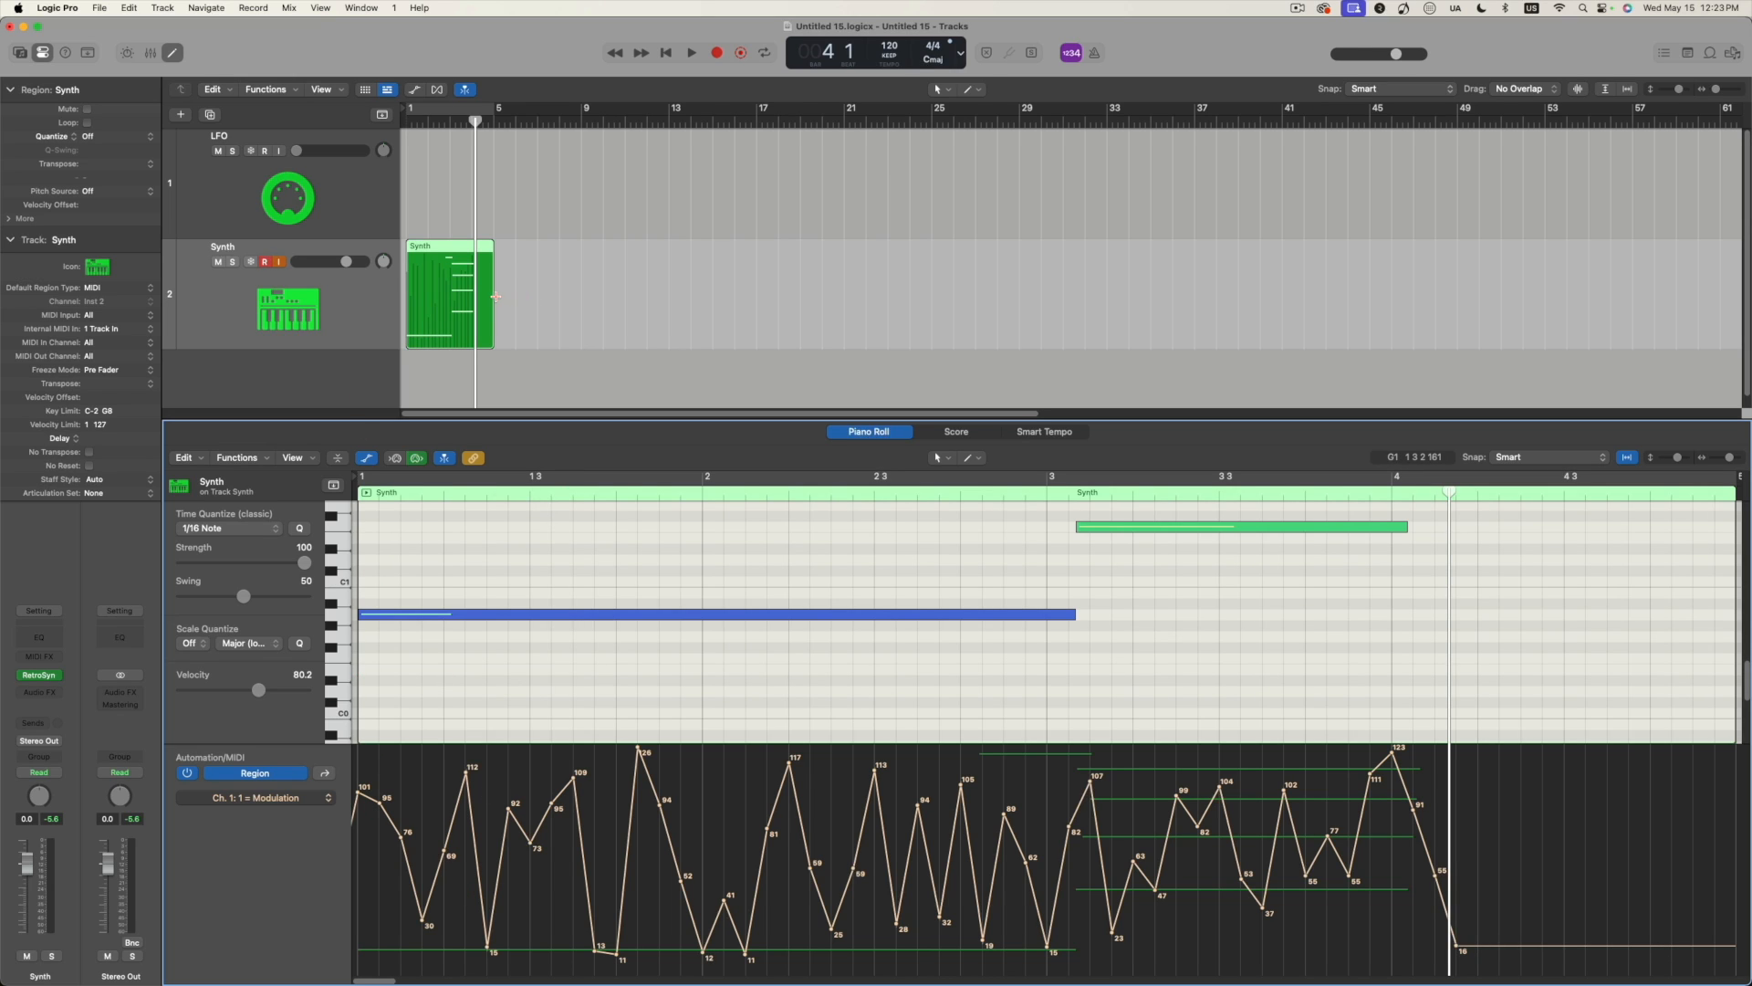
key(e)
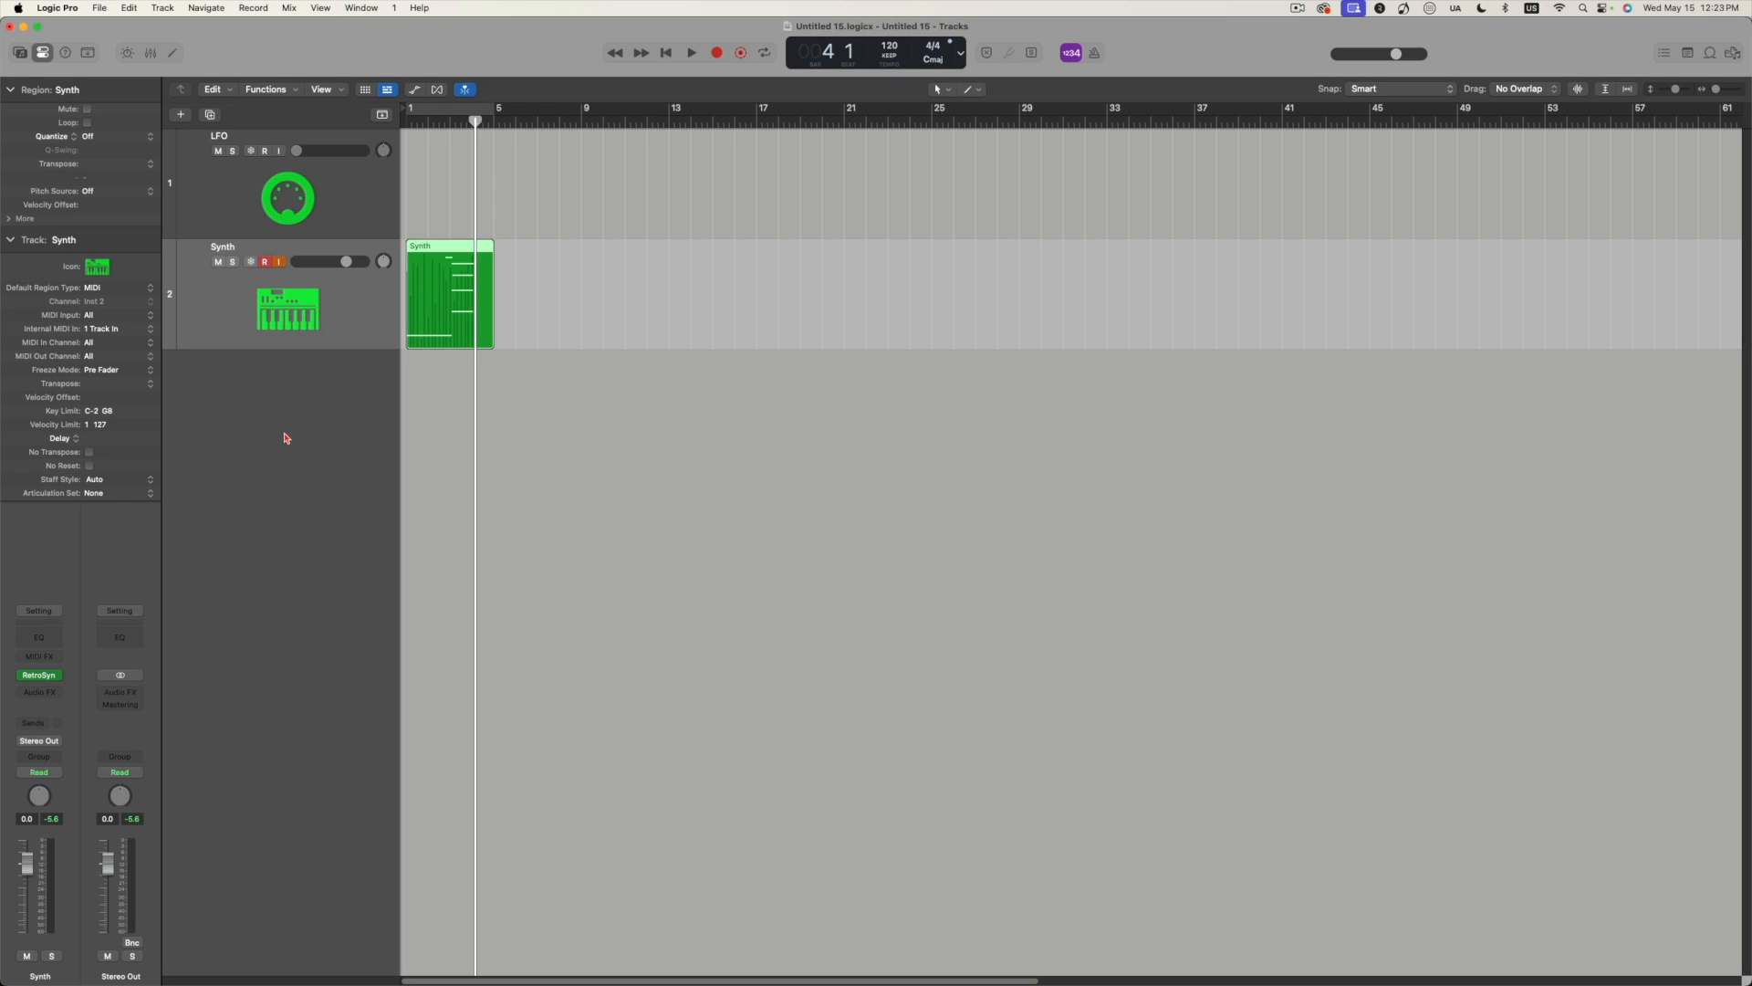
Duplicate the Synth track with its settings and name the copy Synth 2.
key(super+d)
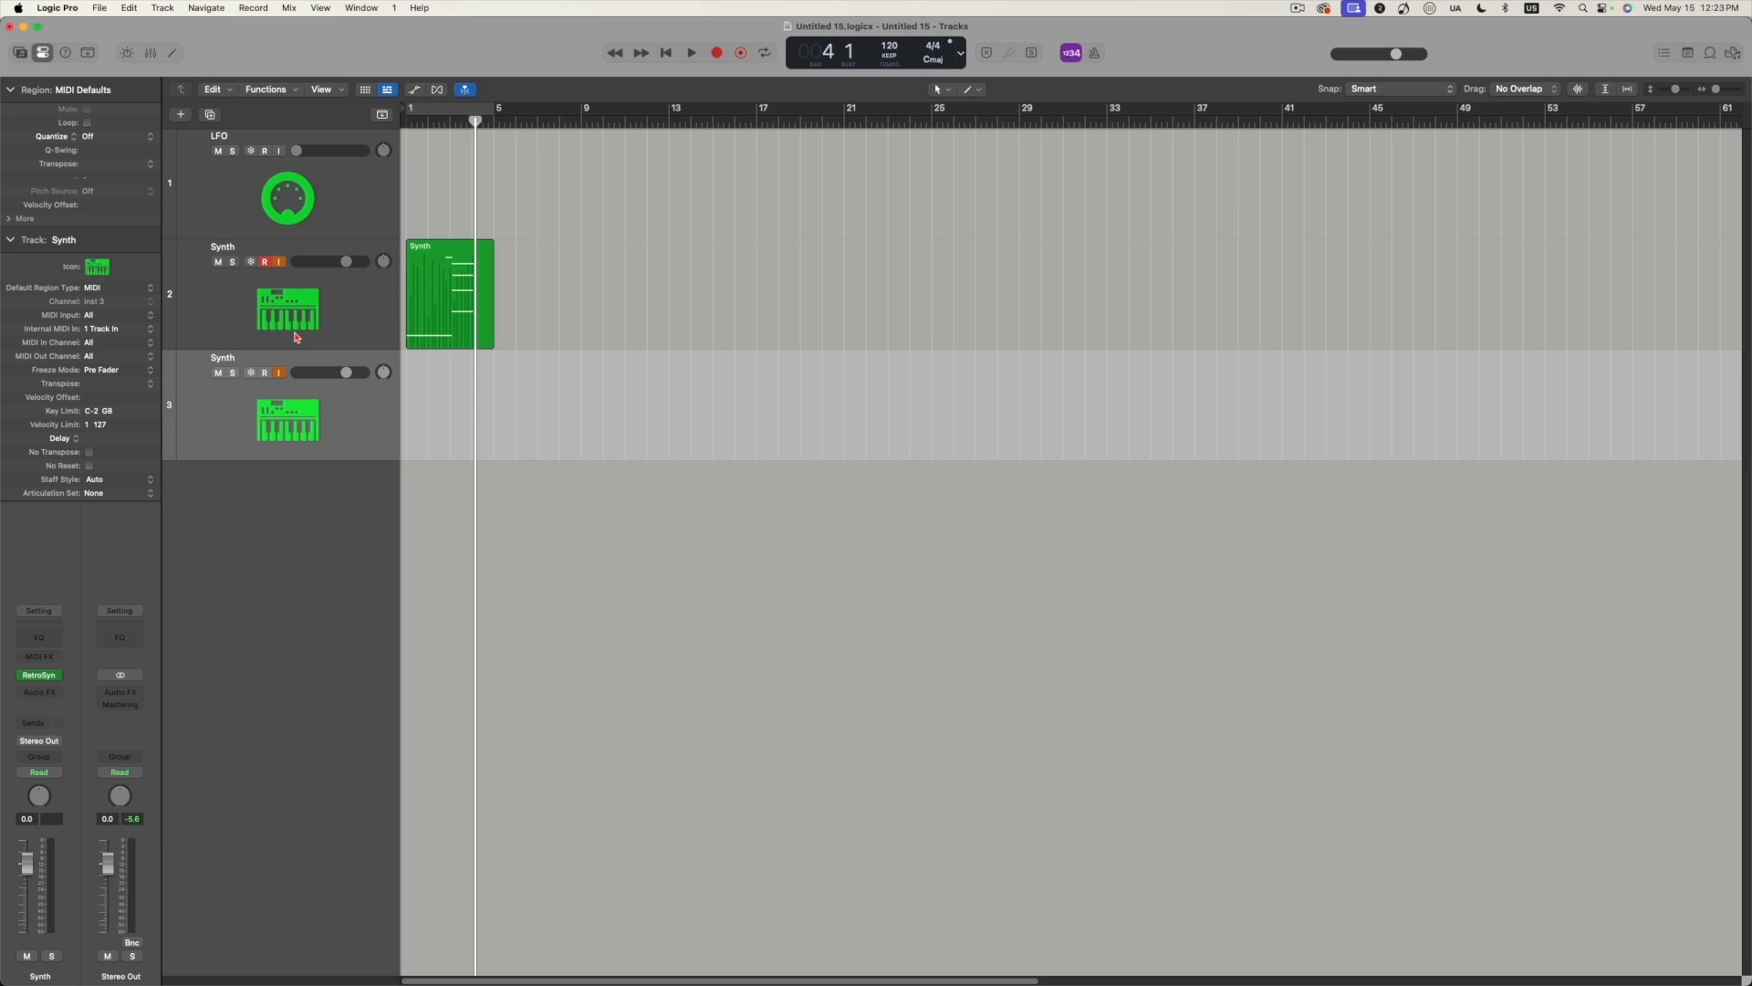
double_click(236, 361)
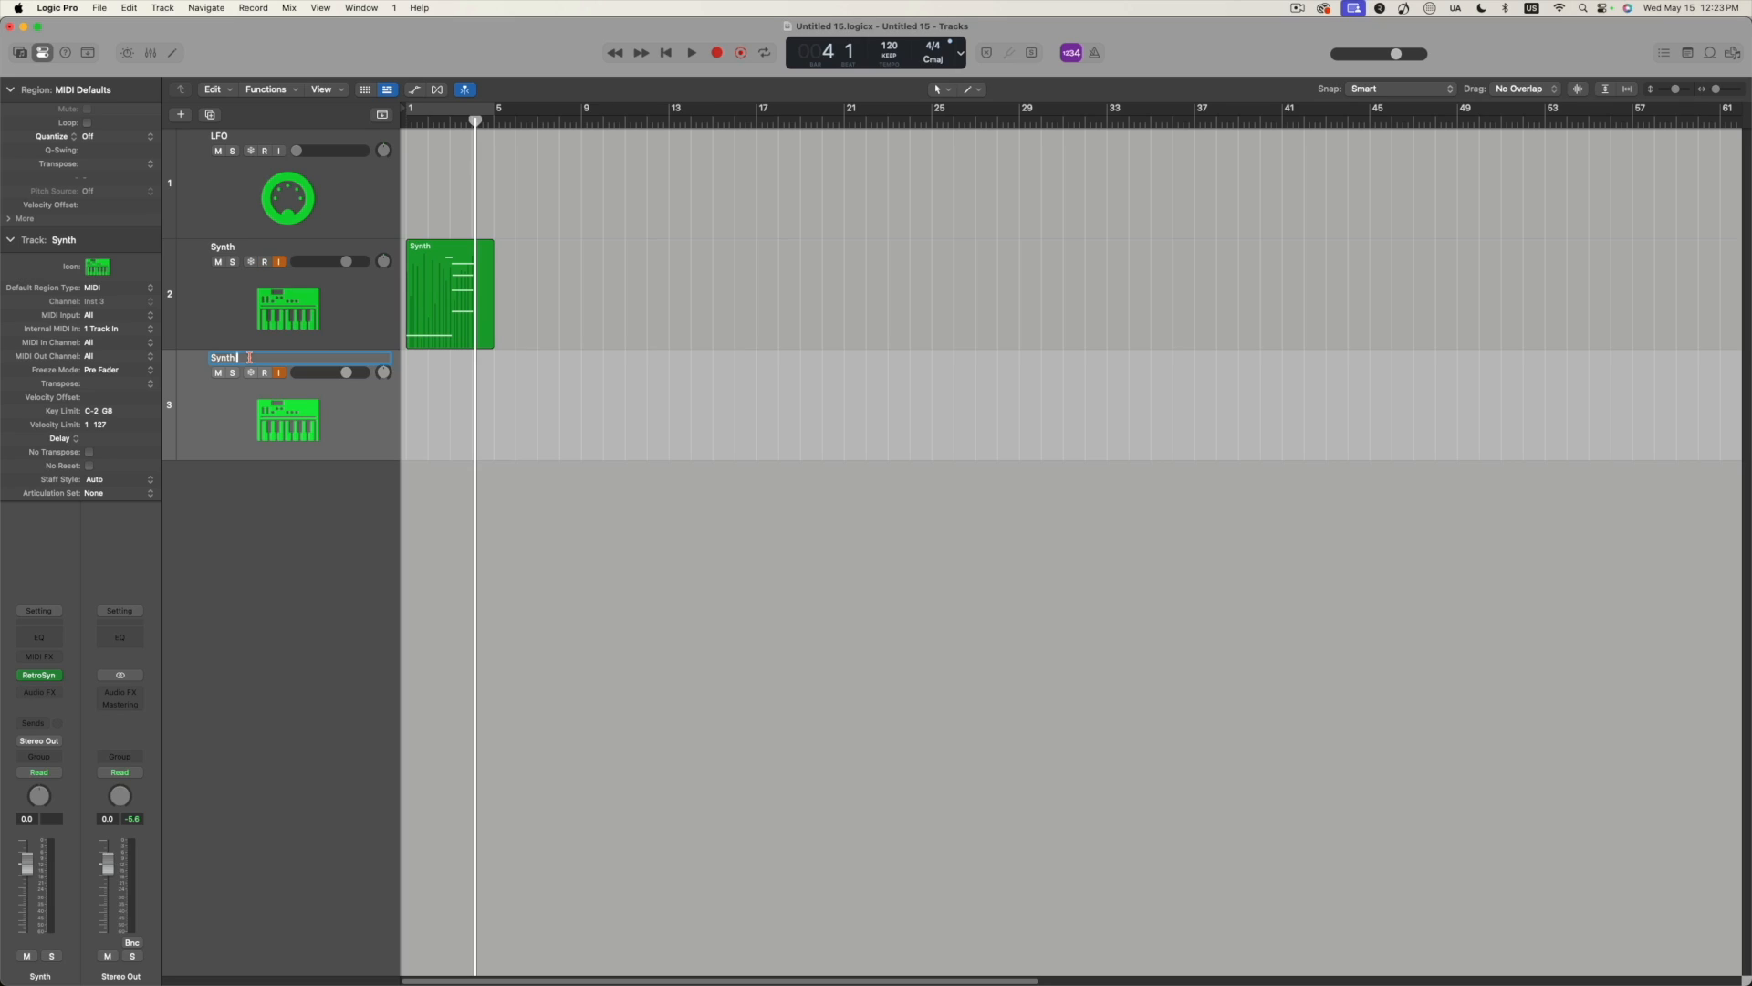
text(2)
key(Return)
Delete the recorded region from the Synth track and show the Mixer.
click(451, 264)
key(Delete)
key(x)
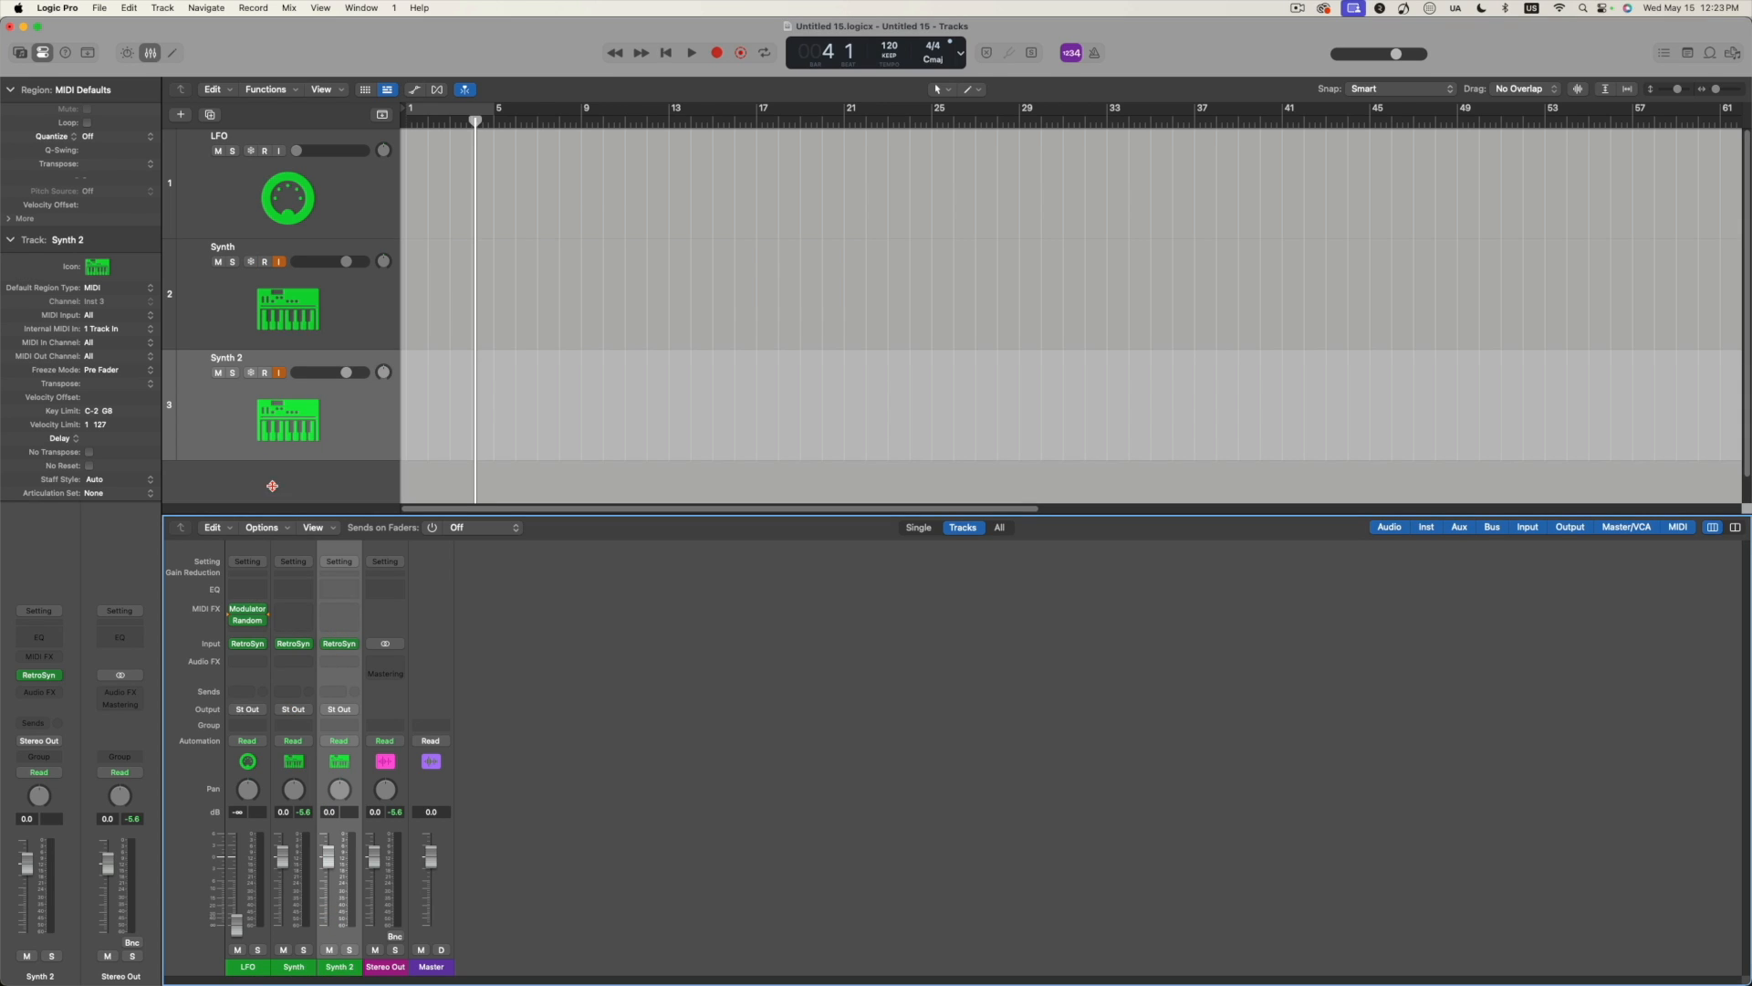
Check the MIDI to Track source in the Synth 2 track's Internal MIDI In setting.
click(132, 330)
mouse_move(137, 365)
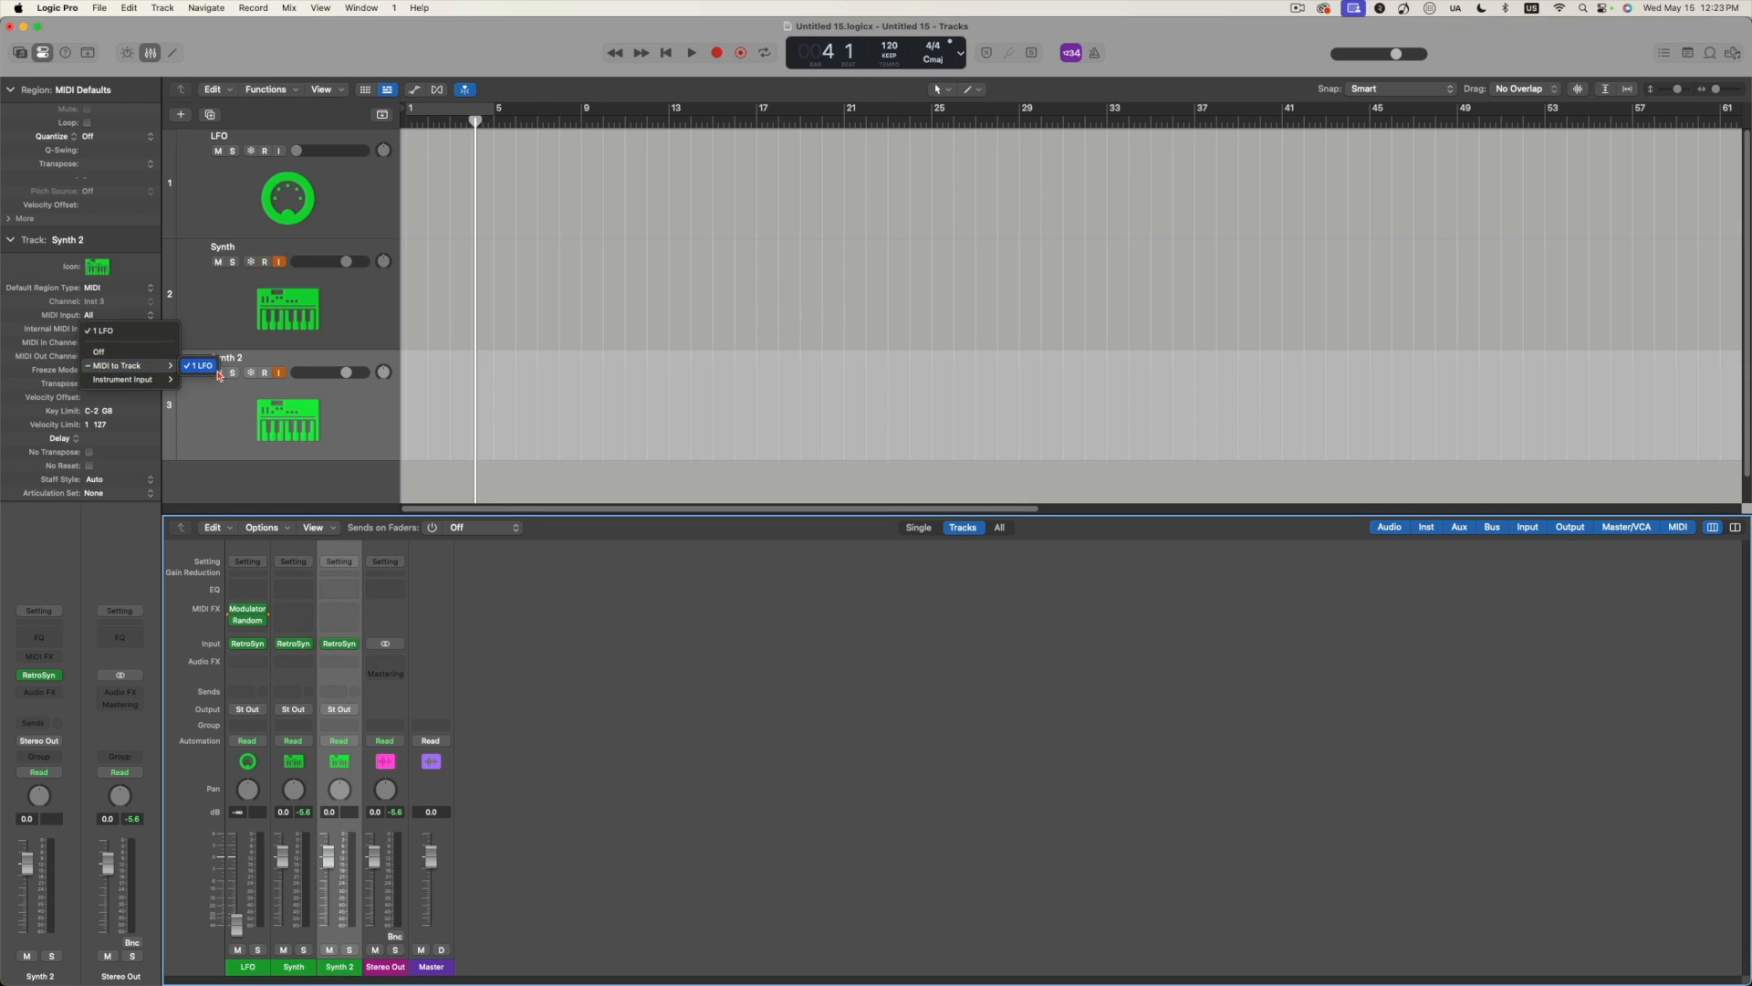
click(206, 443)
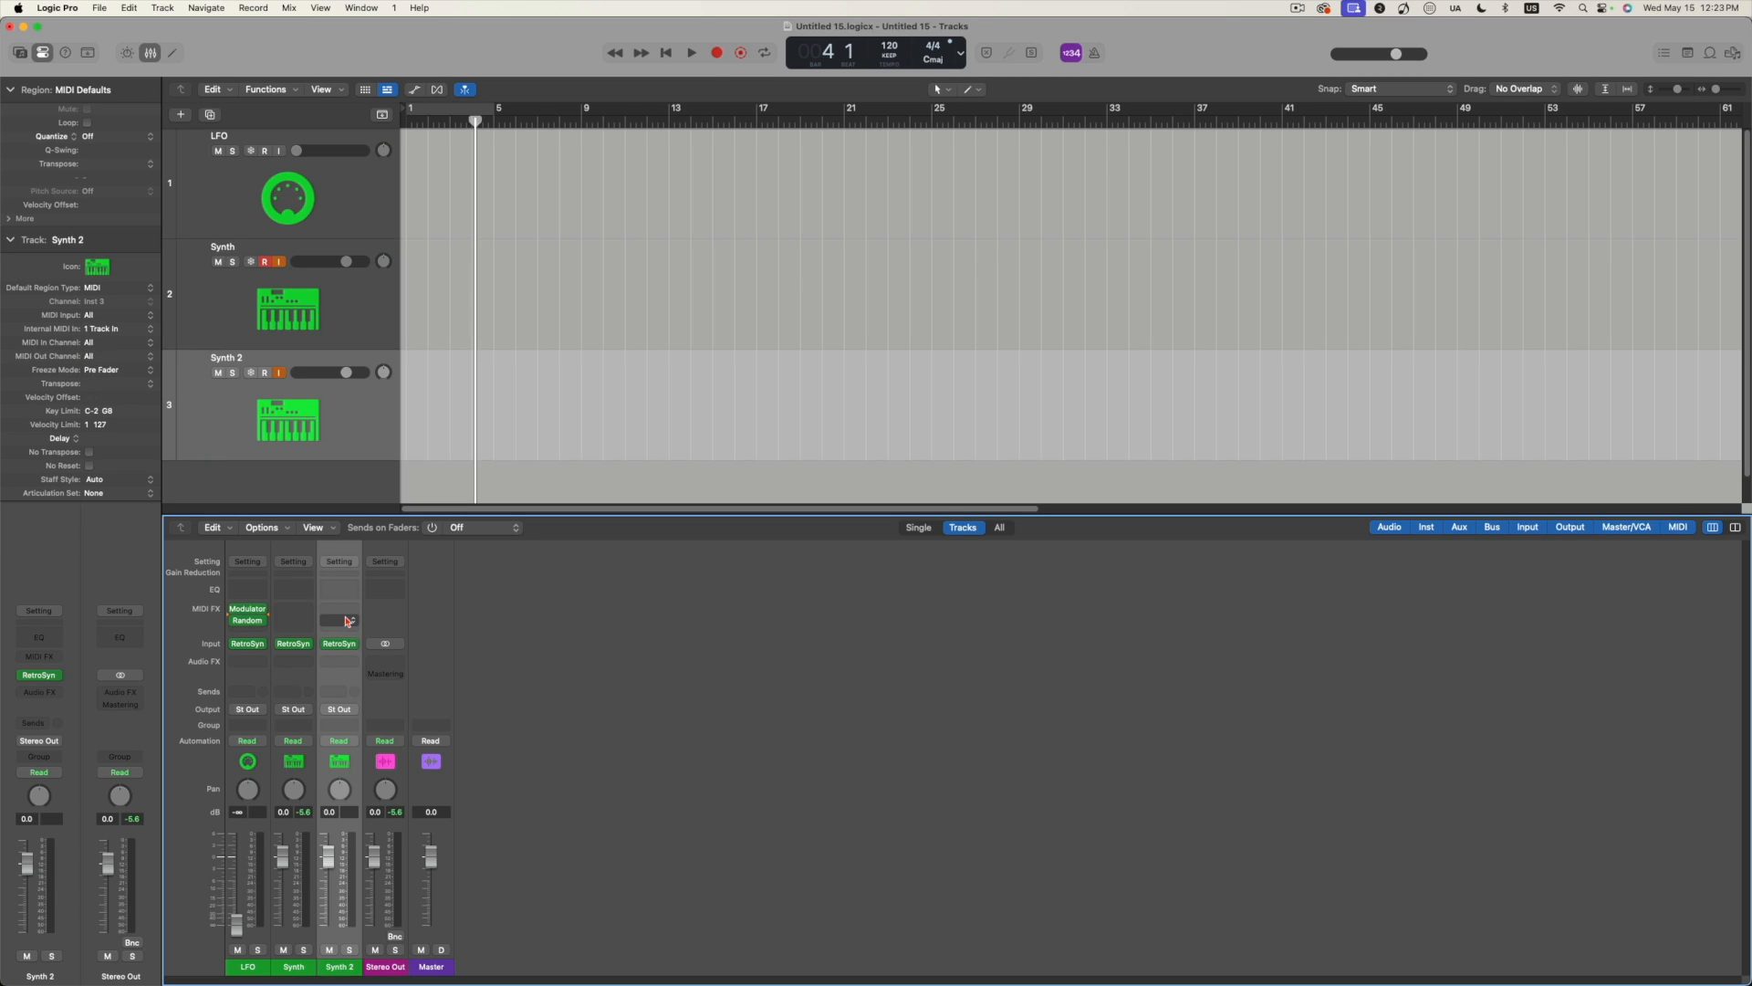
Insert a Modifier MIDI FX on Synth 2 with Input Event 1 Mod Wheel re-assigned to 7 Volume.
click(347, 615)
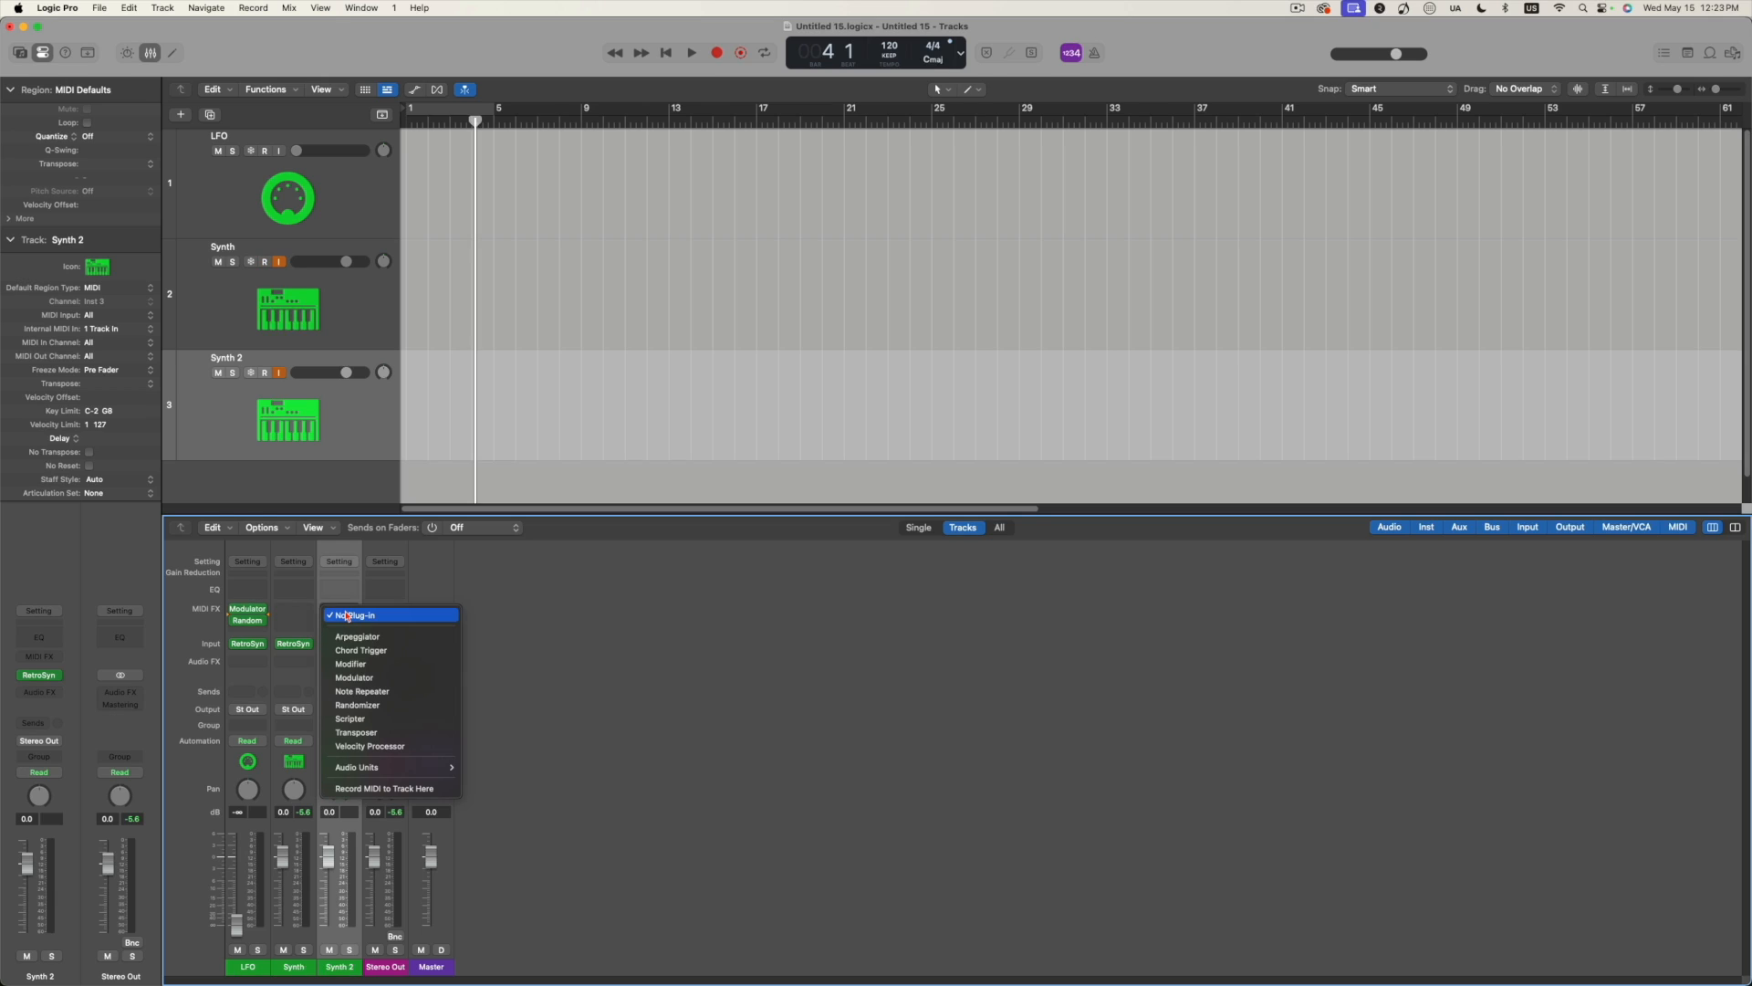
click(381, 666)
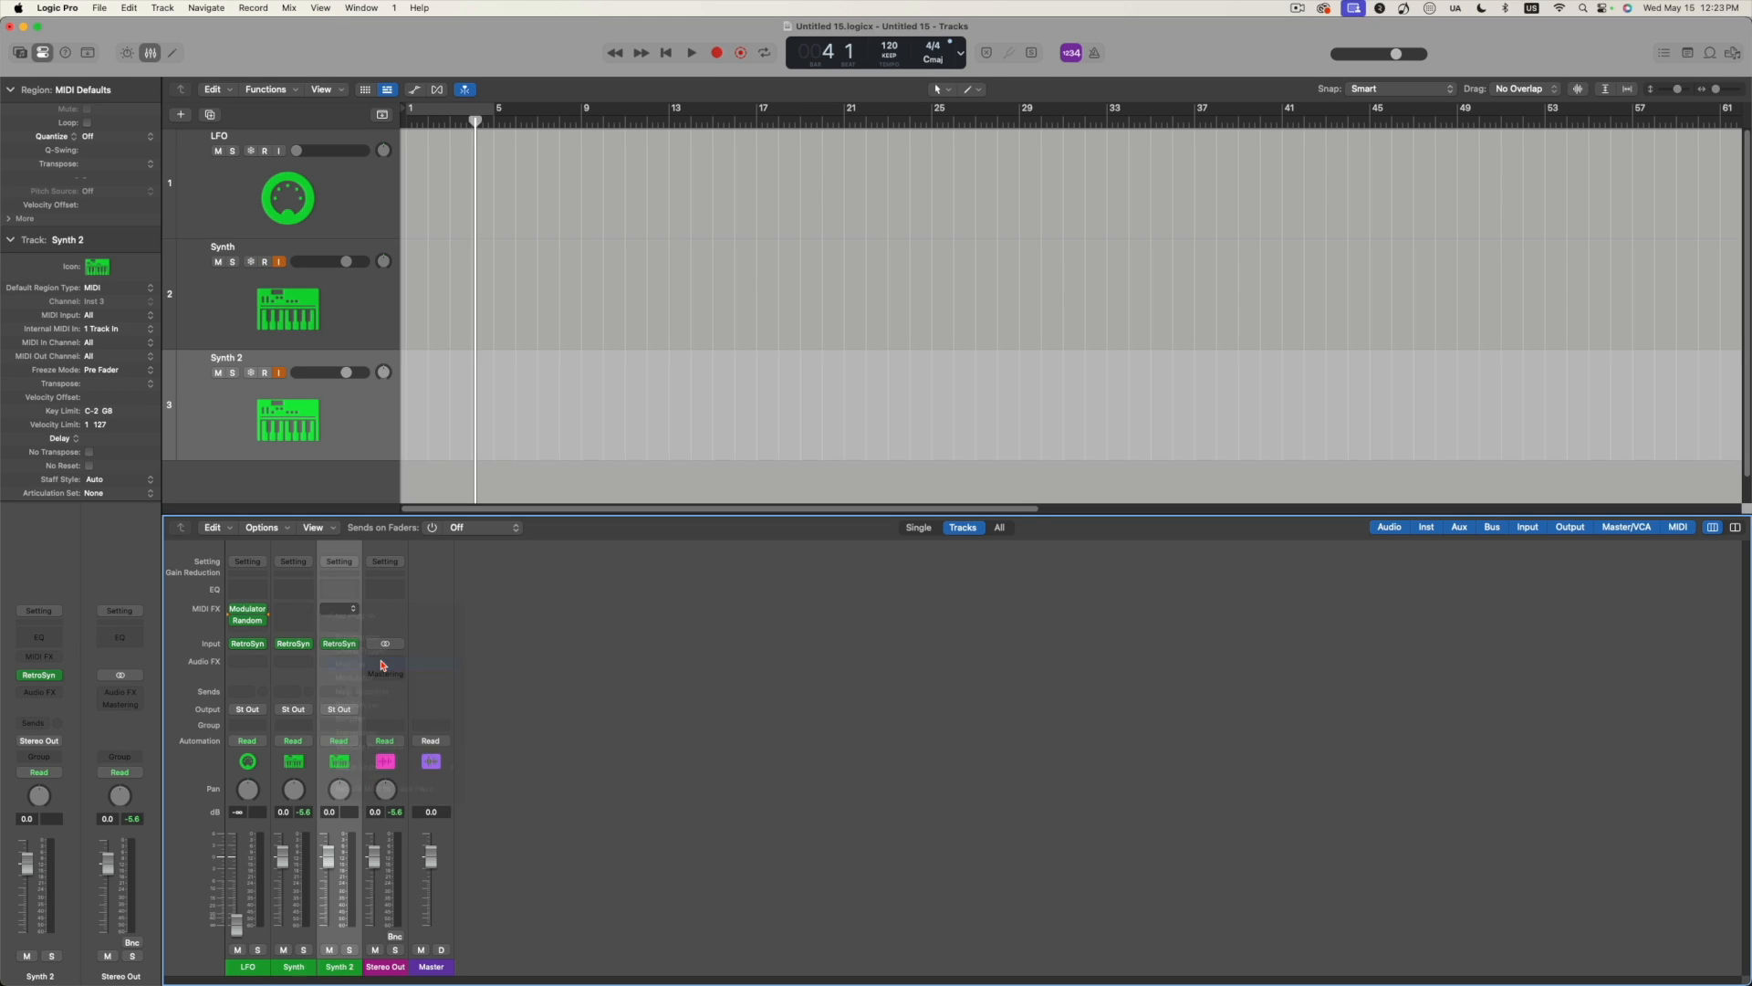
click(723, 281)
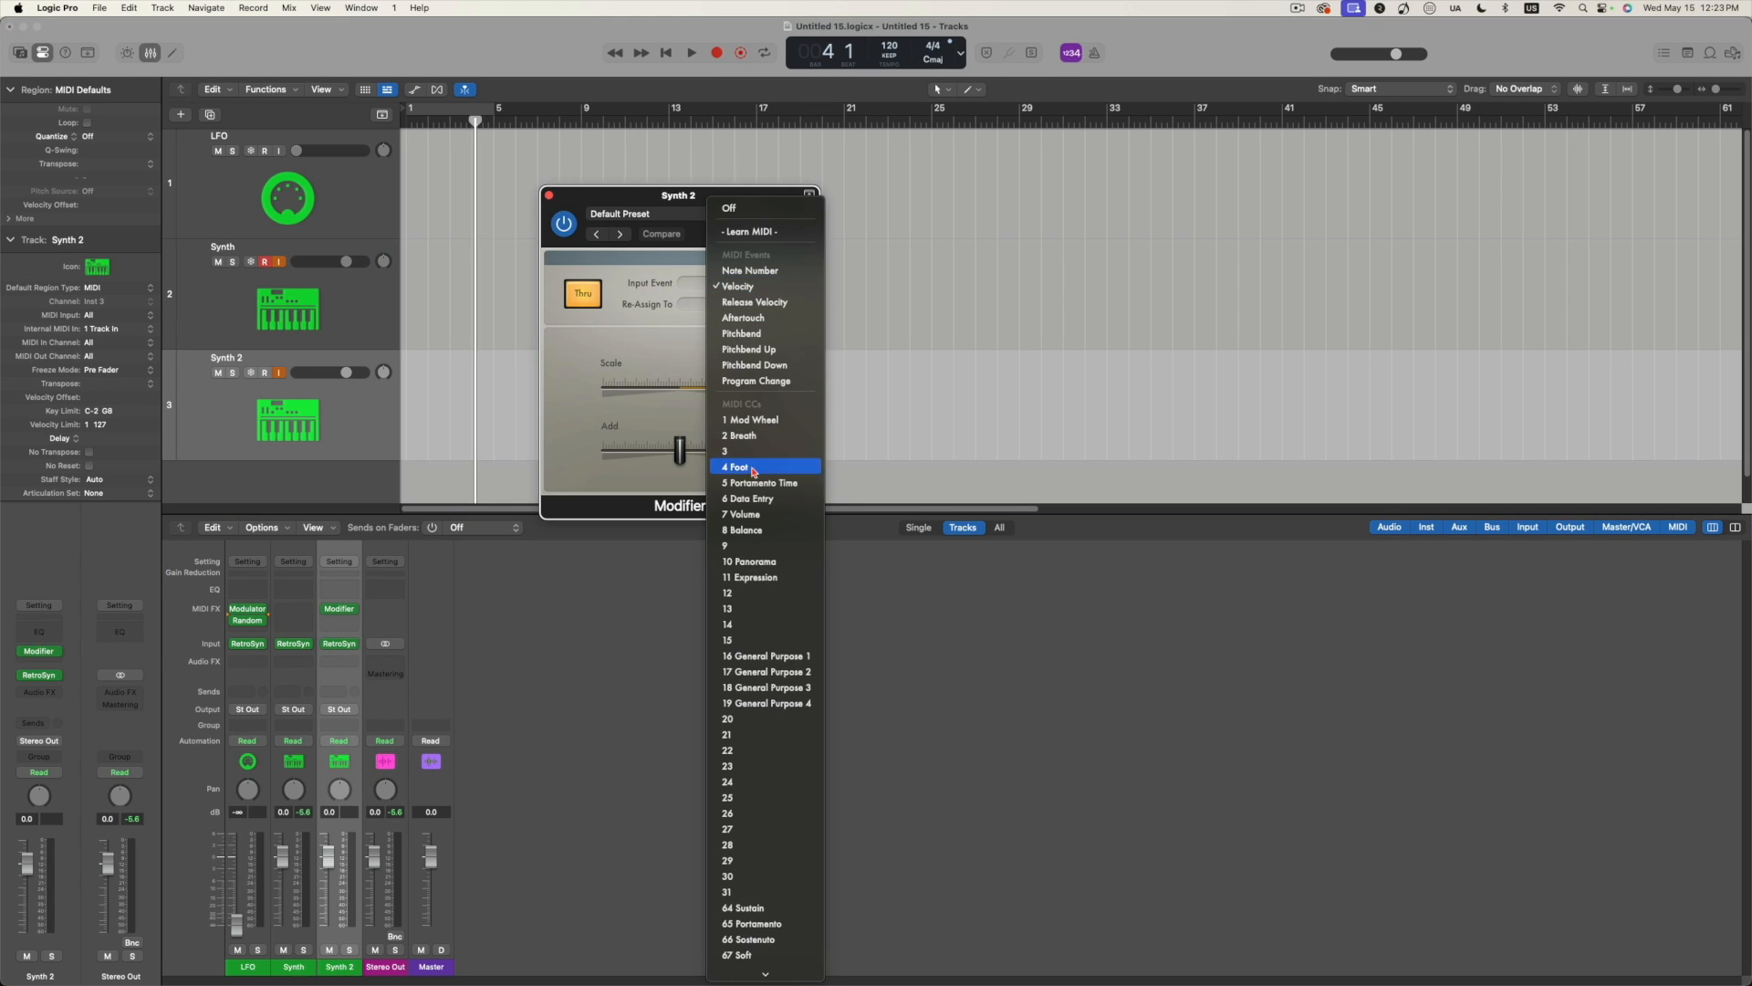
click(766, 421)
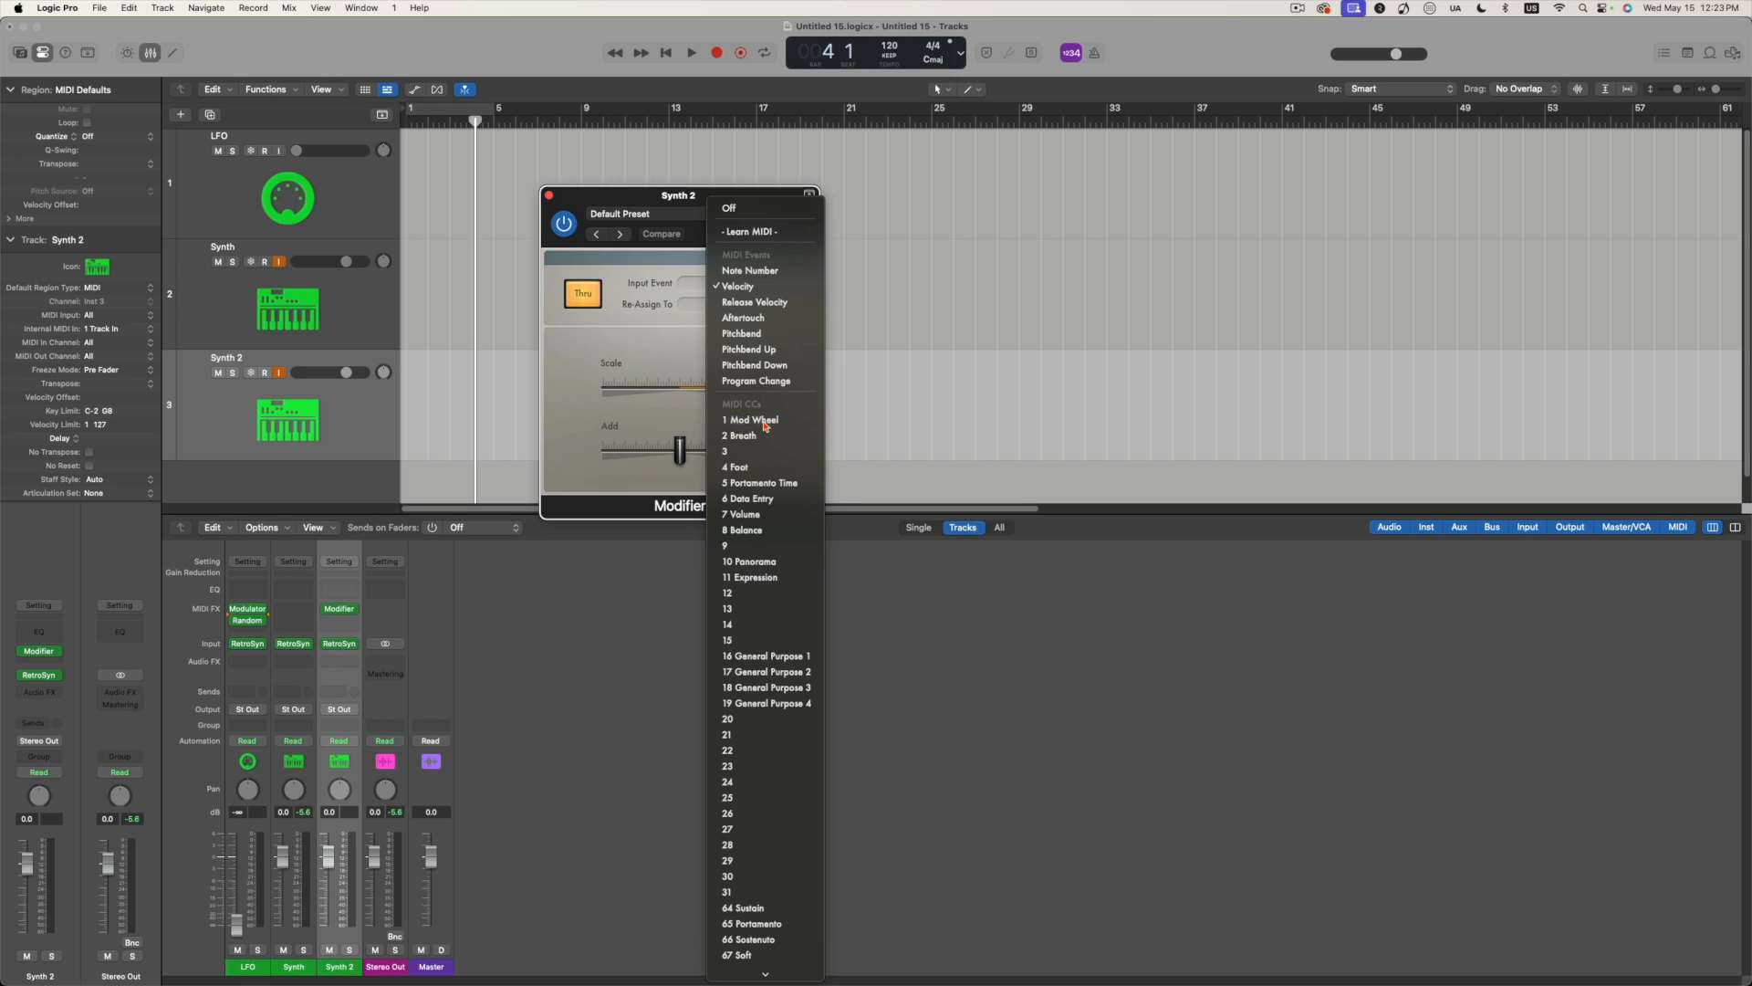
click(744, 305)
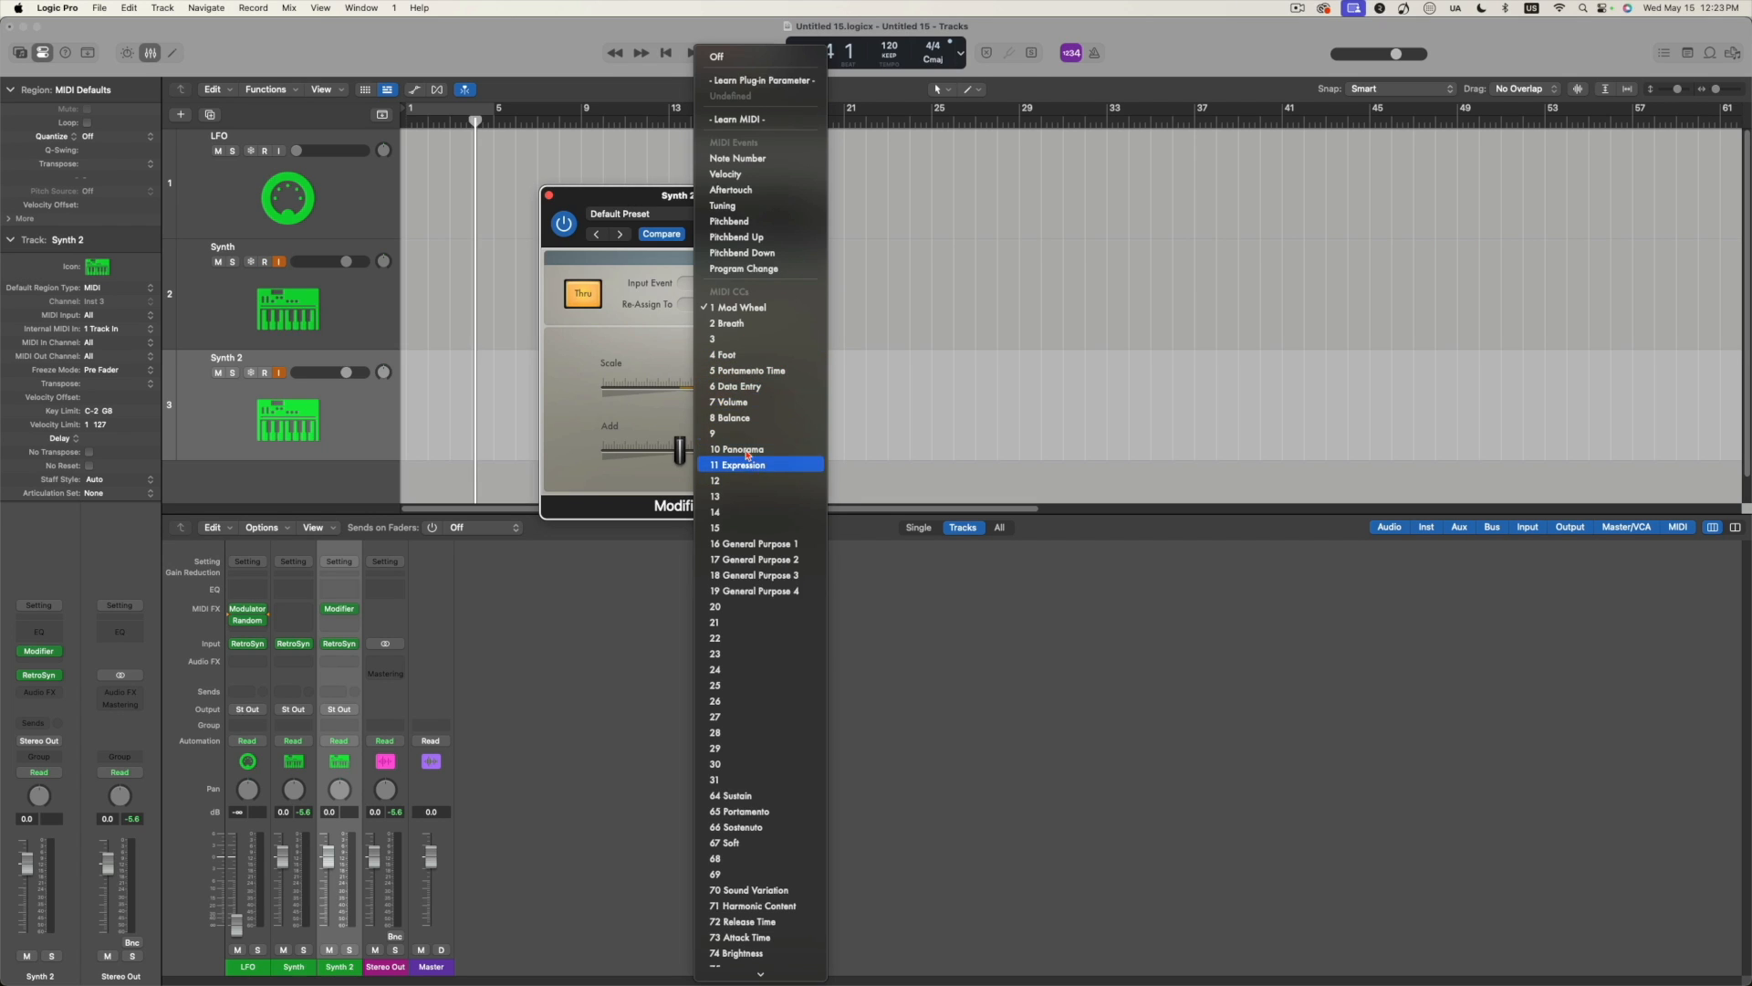
click(747, 403)
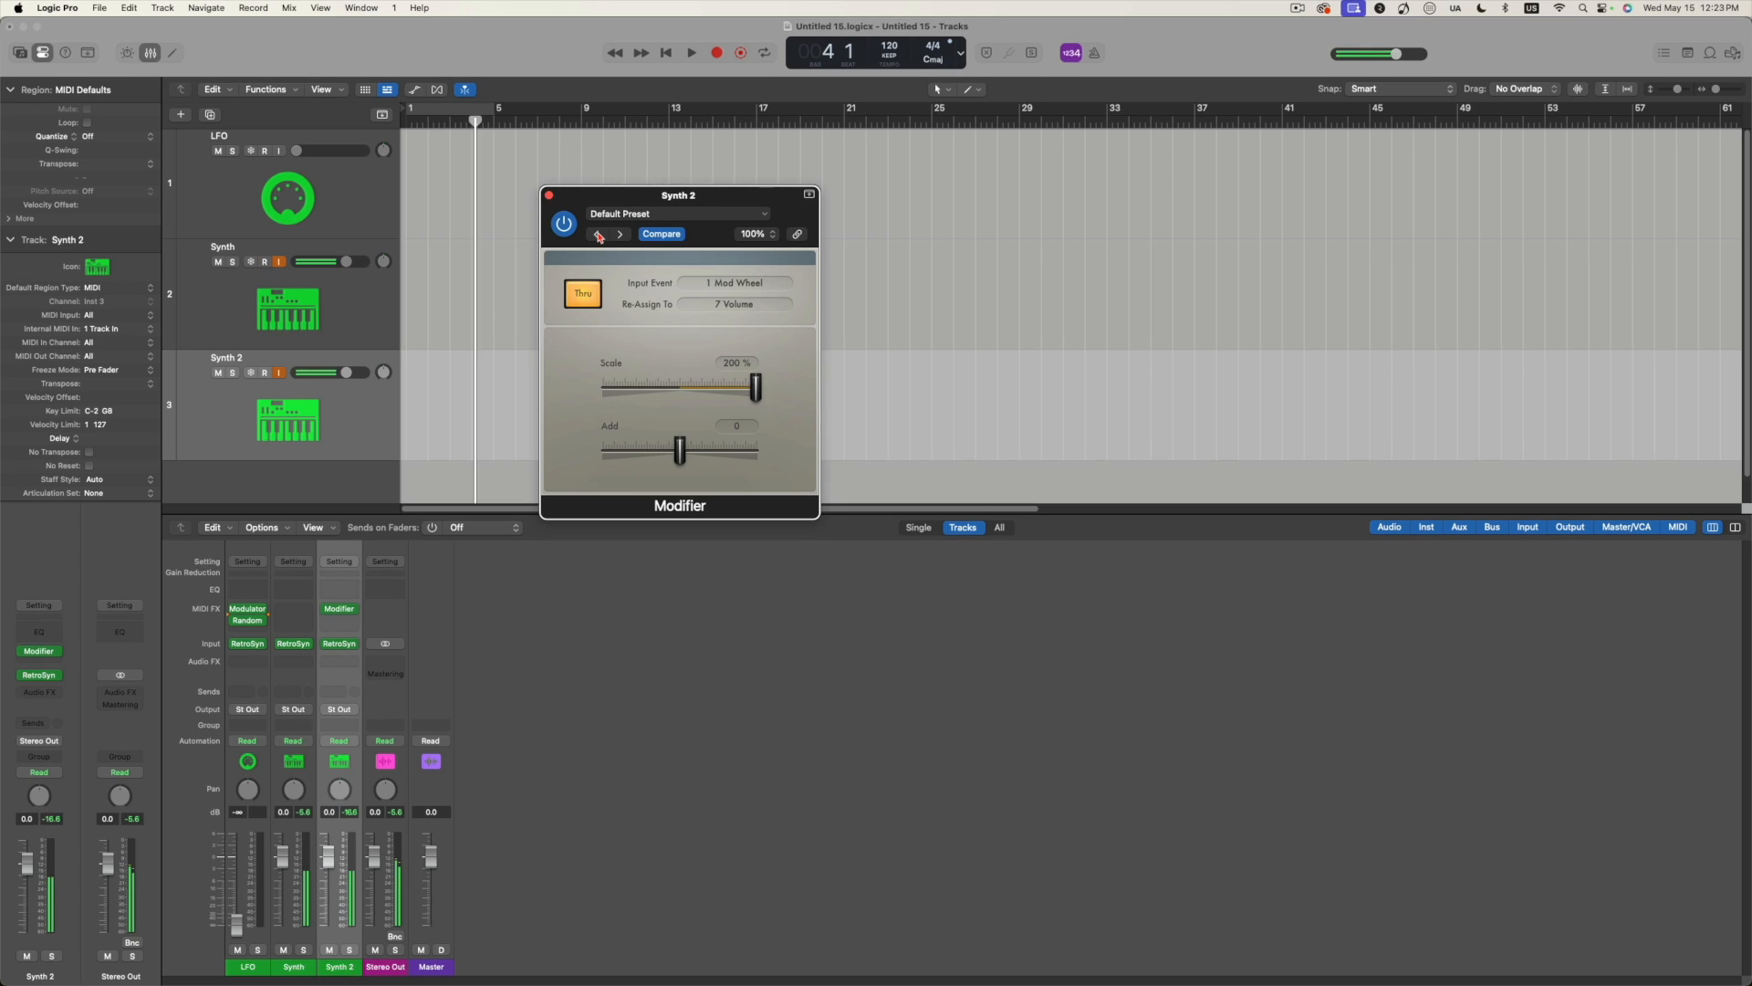
click(550, 198)
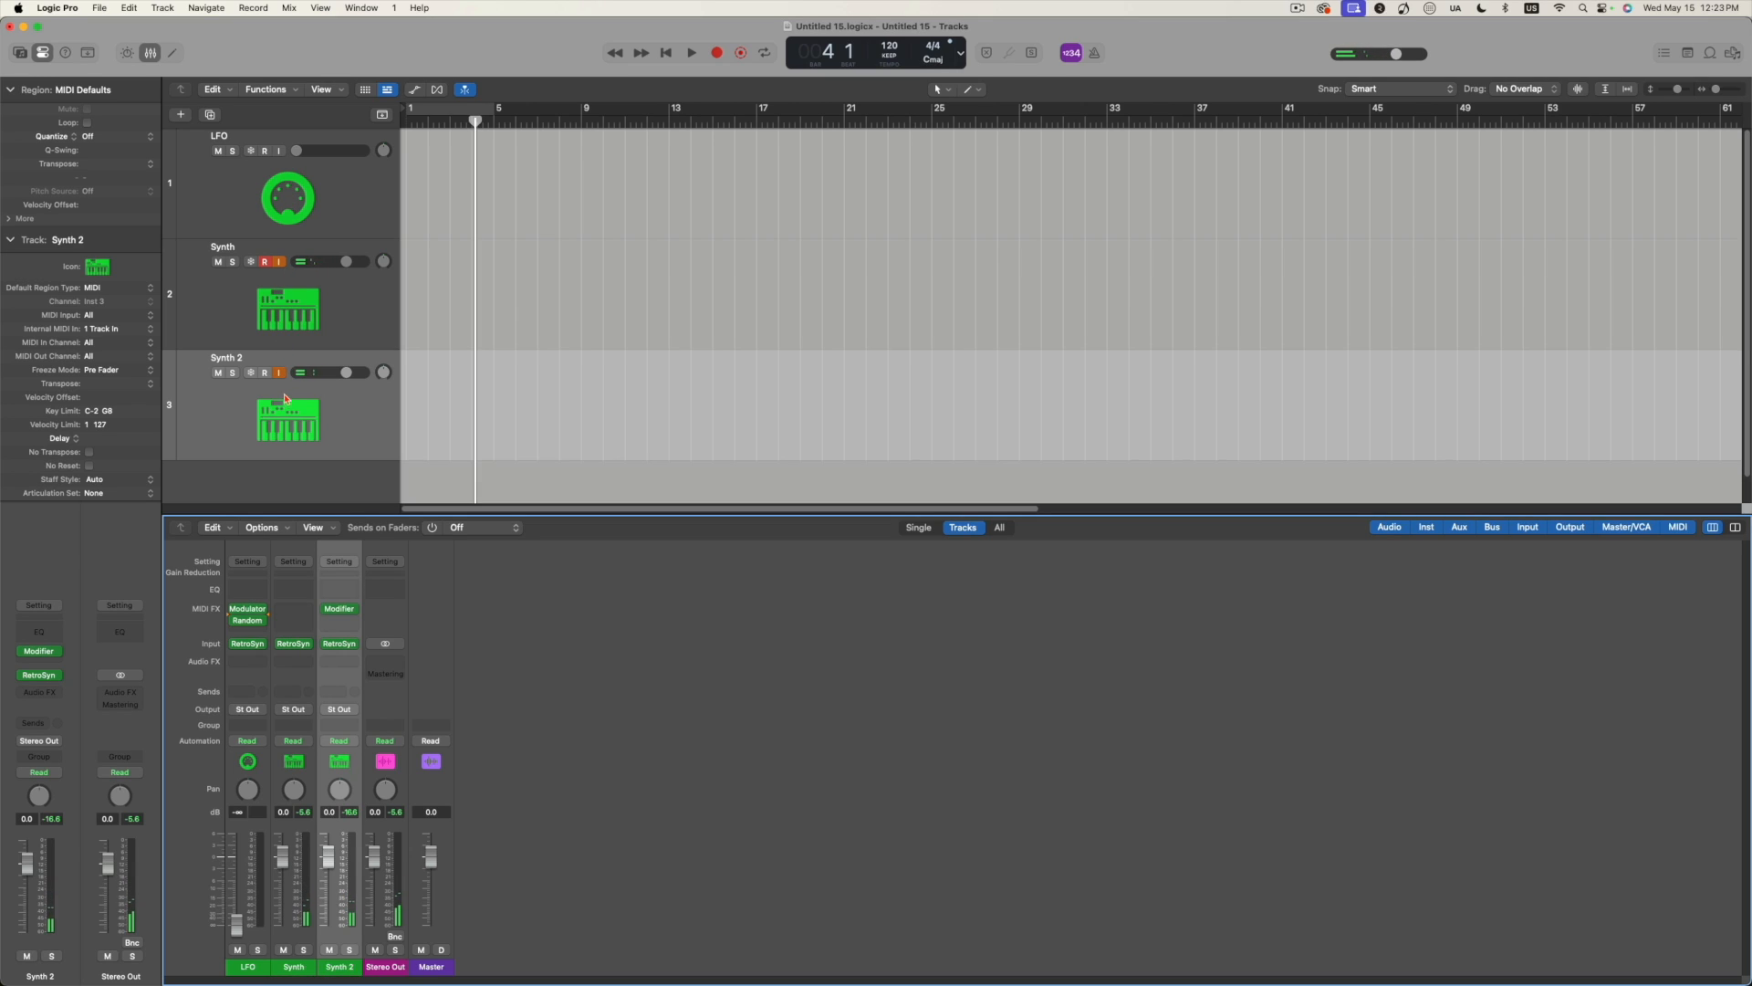
Record-enable Synth 2 and record the routed MIDI onto both Synth and Synth 2 from bar 1 to about bar 8.
click(265, 373)
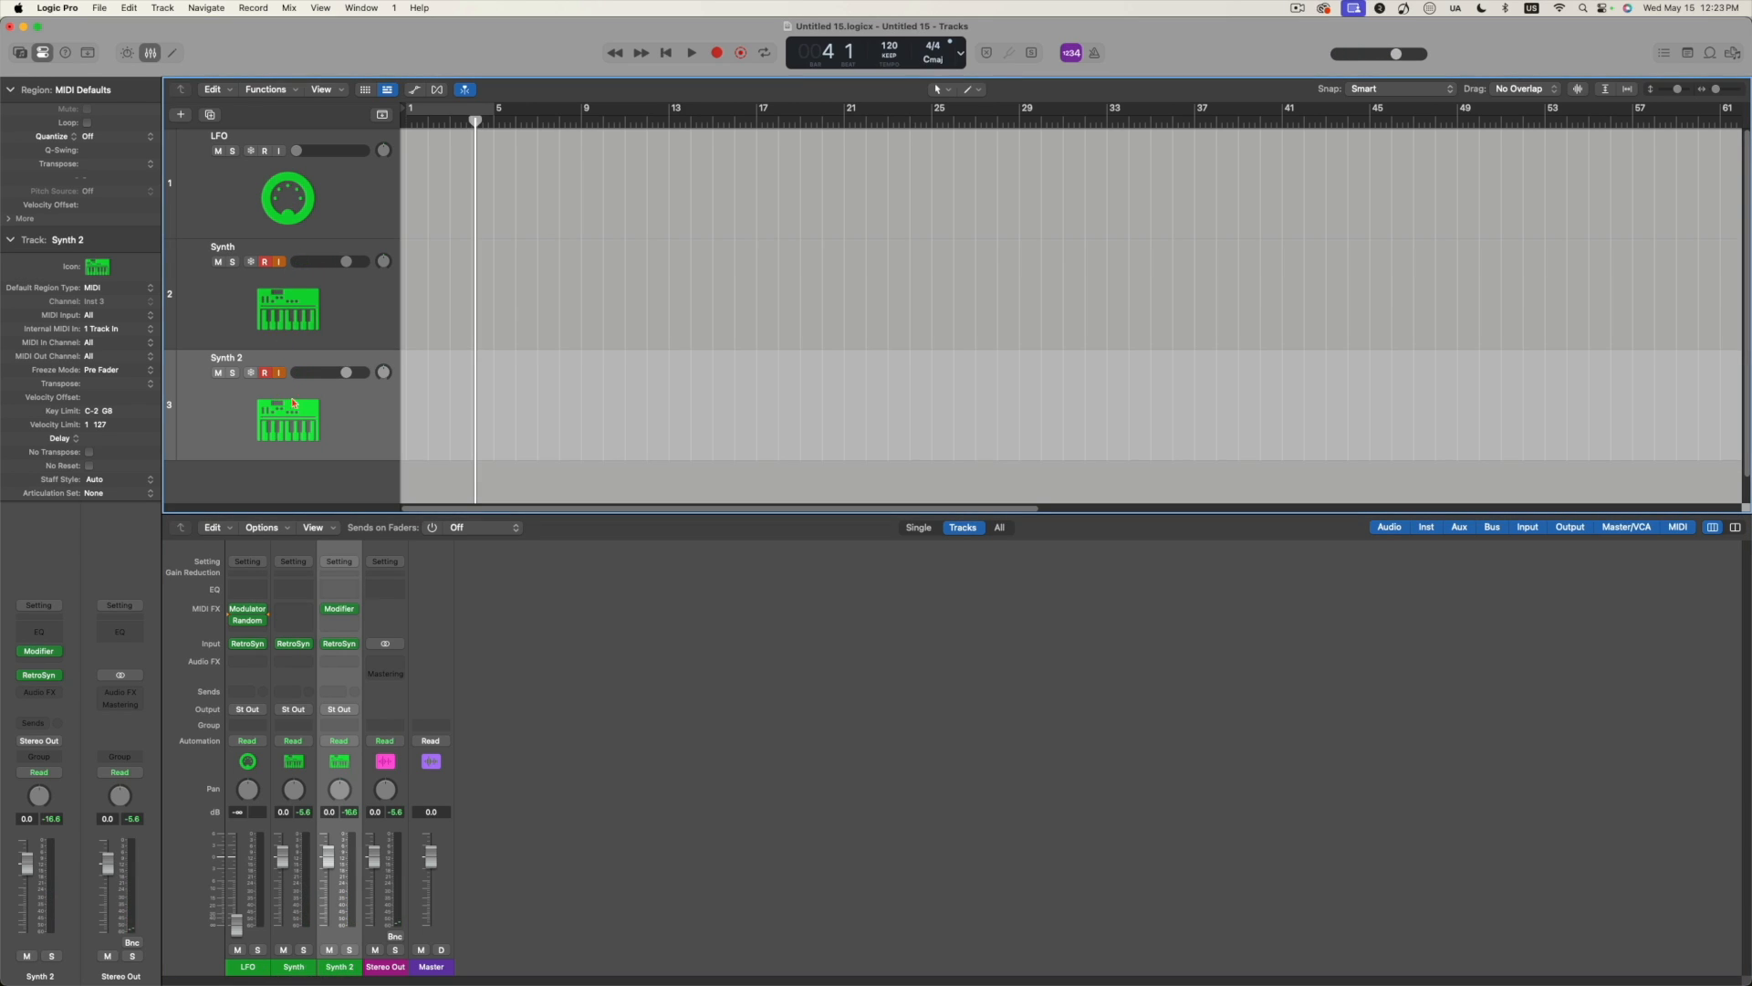
key(Return)
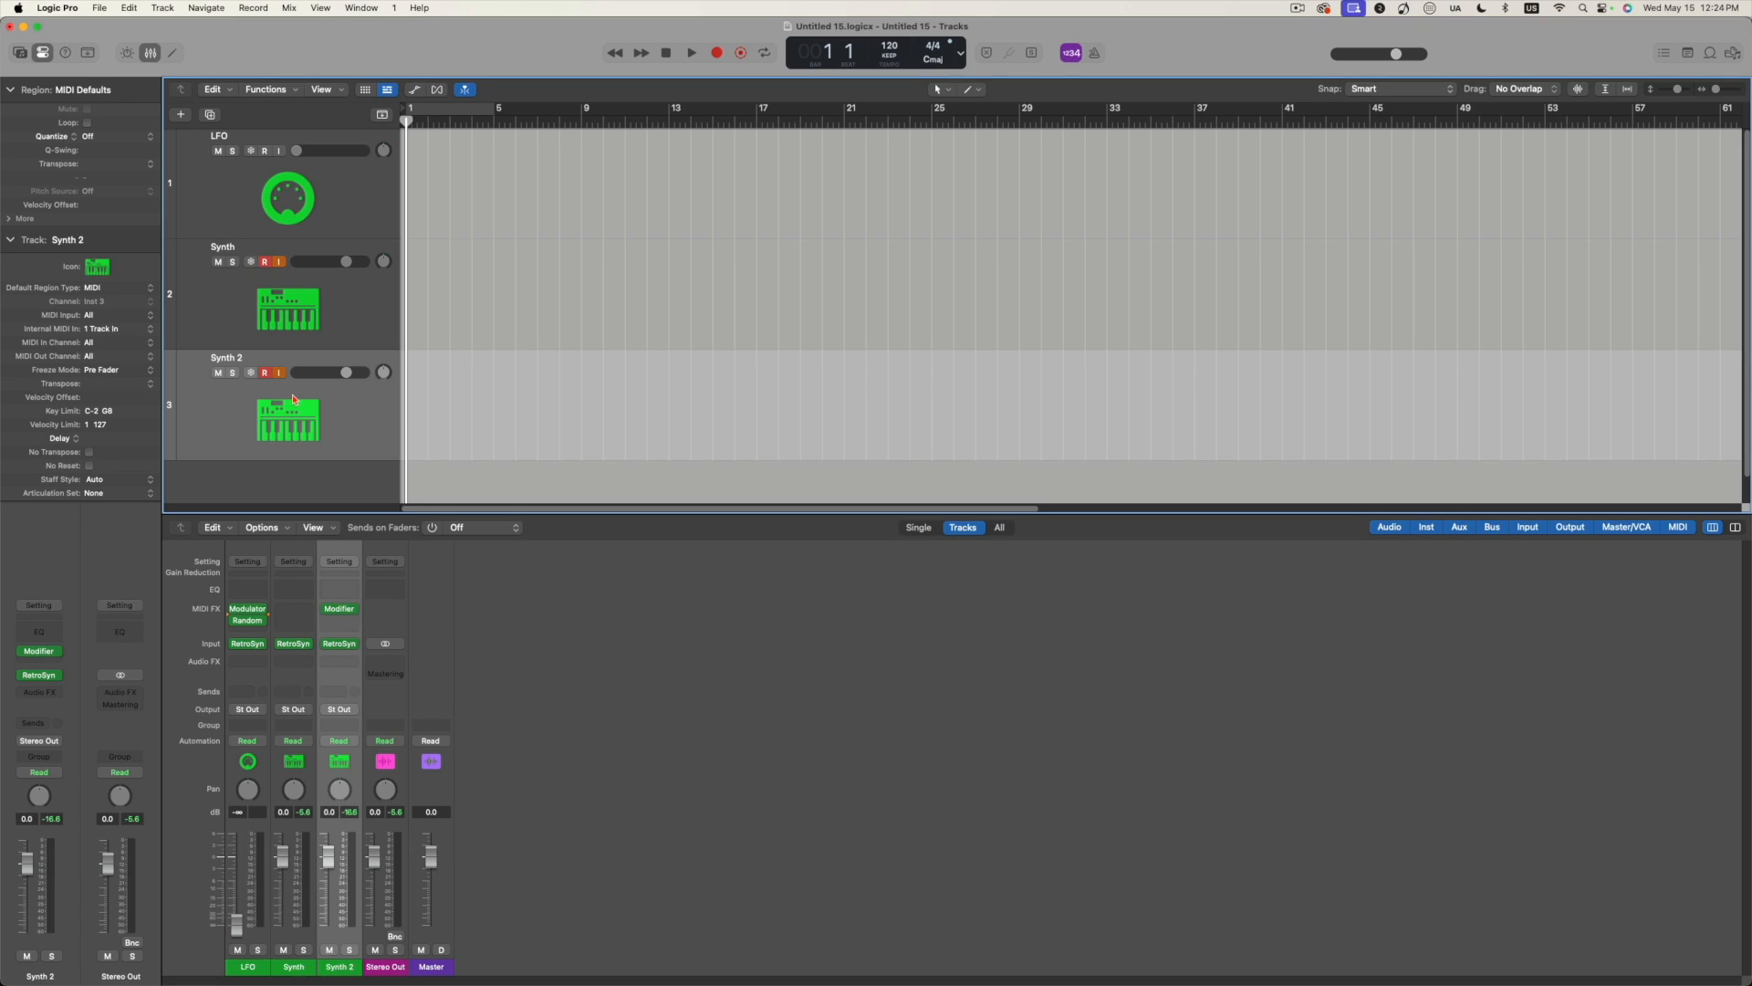
key(r)
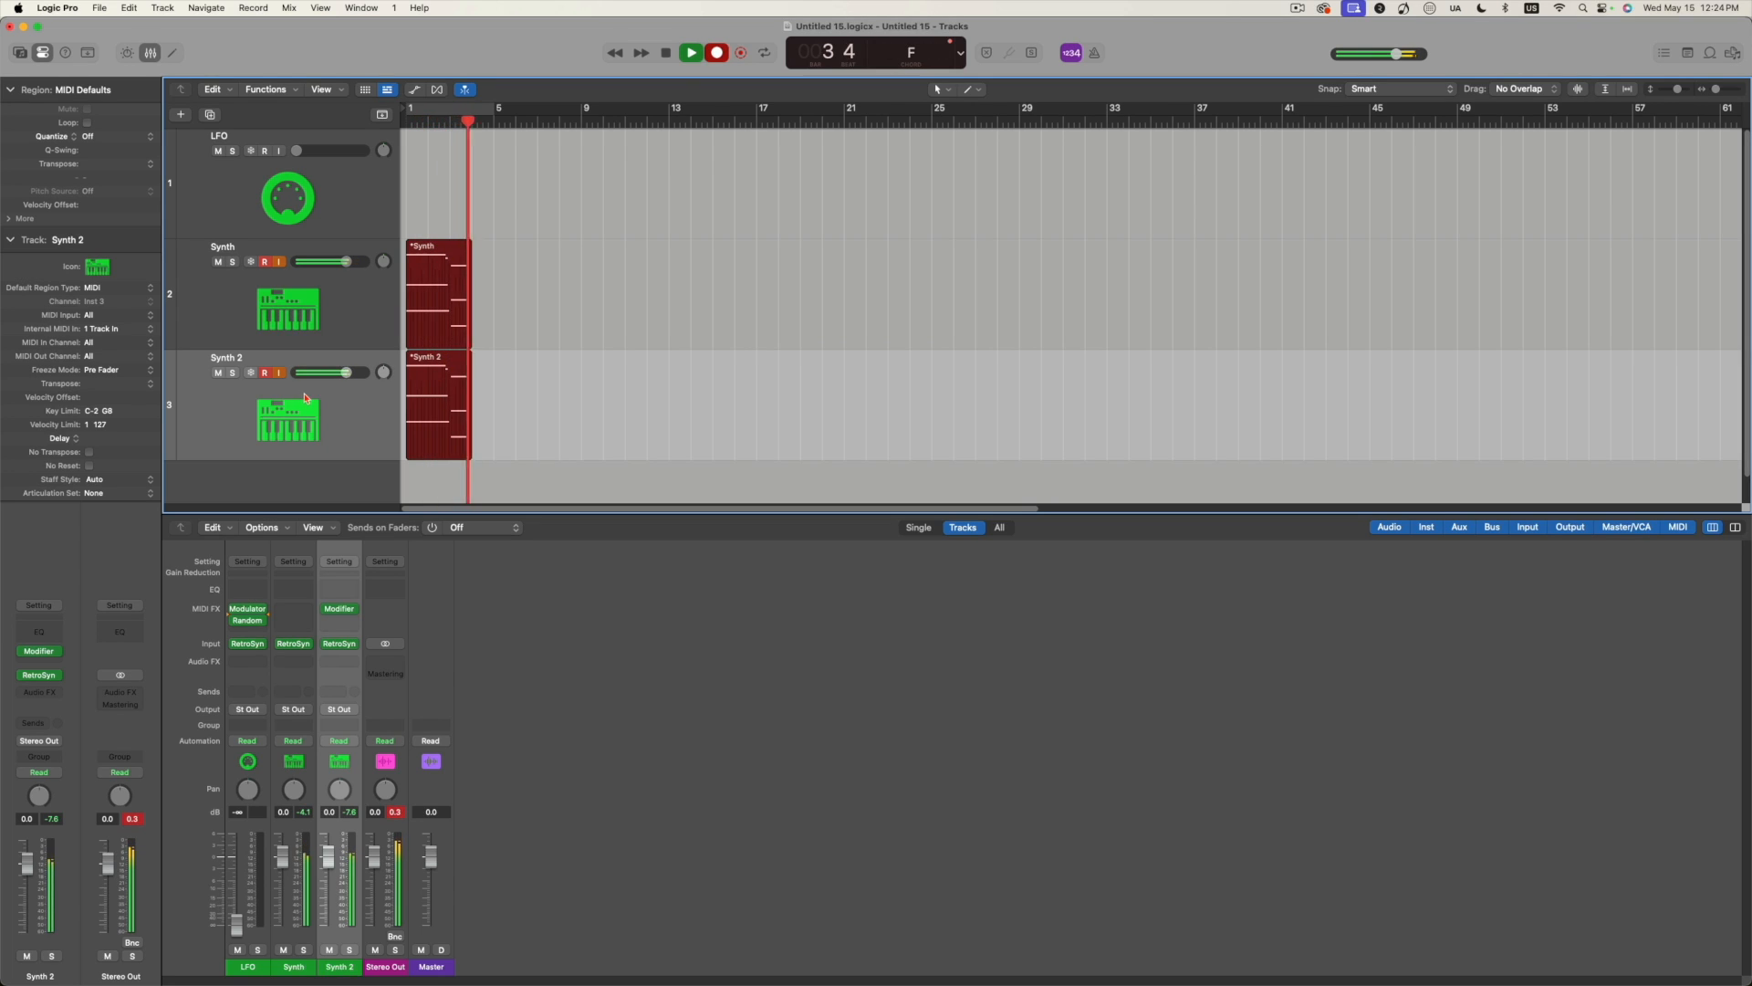
key(space)
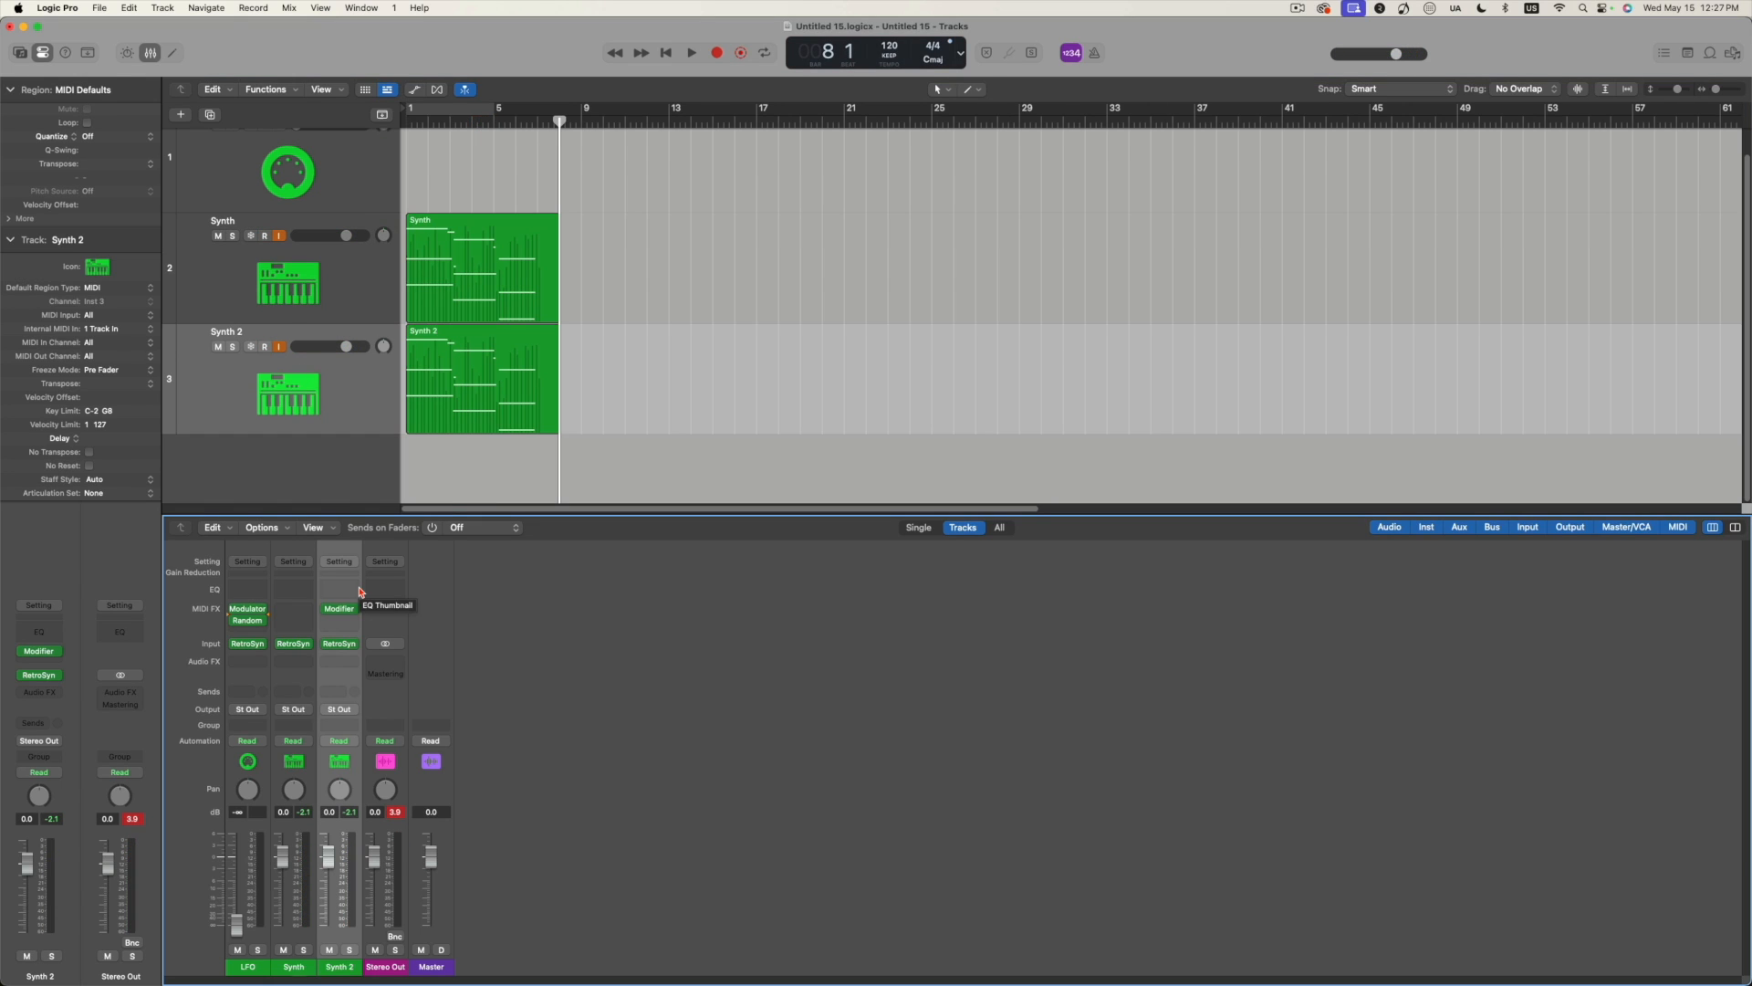
Examine the Instrument Input and MIDI to Track sources available for Synth 2's Internal MIDI In.
mouse_move(352, 611)
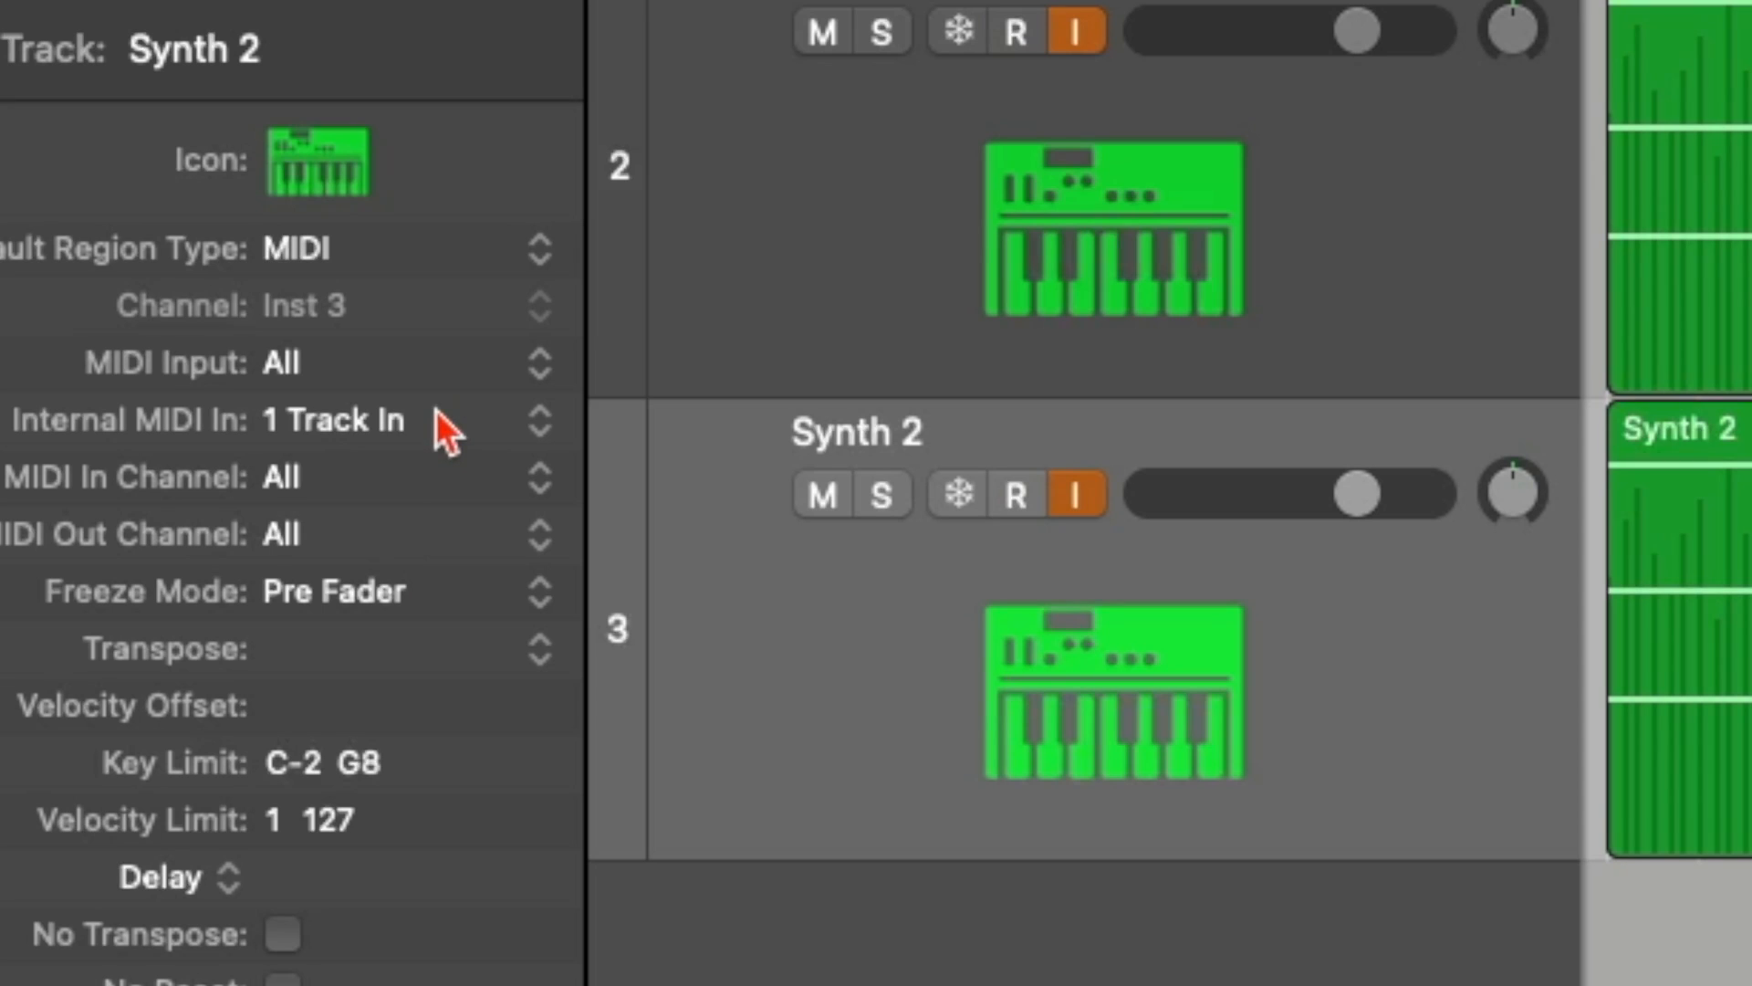
click(438, 421)
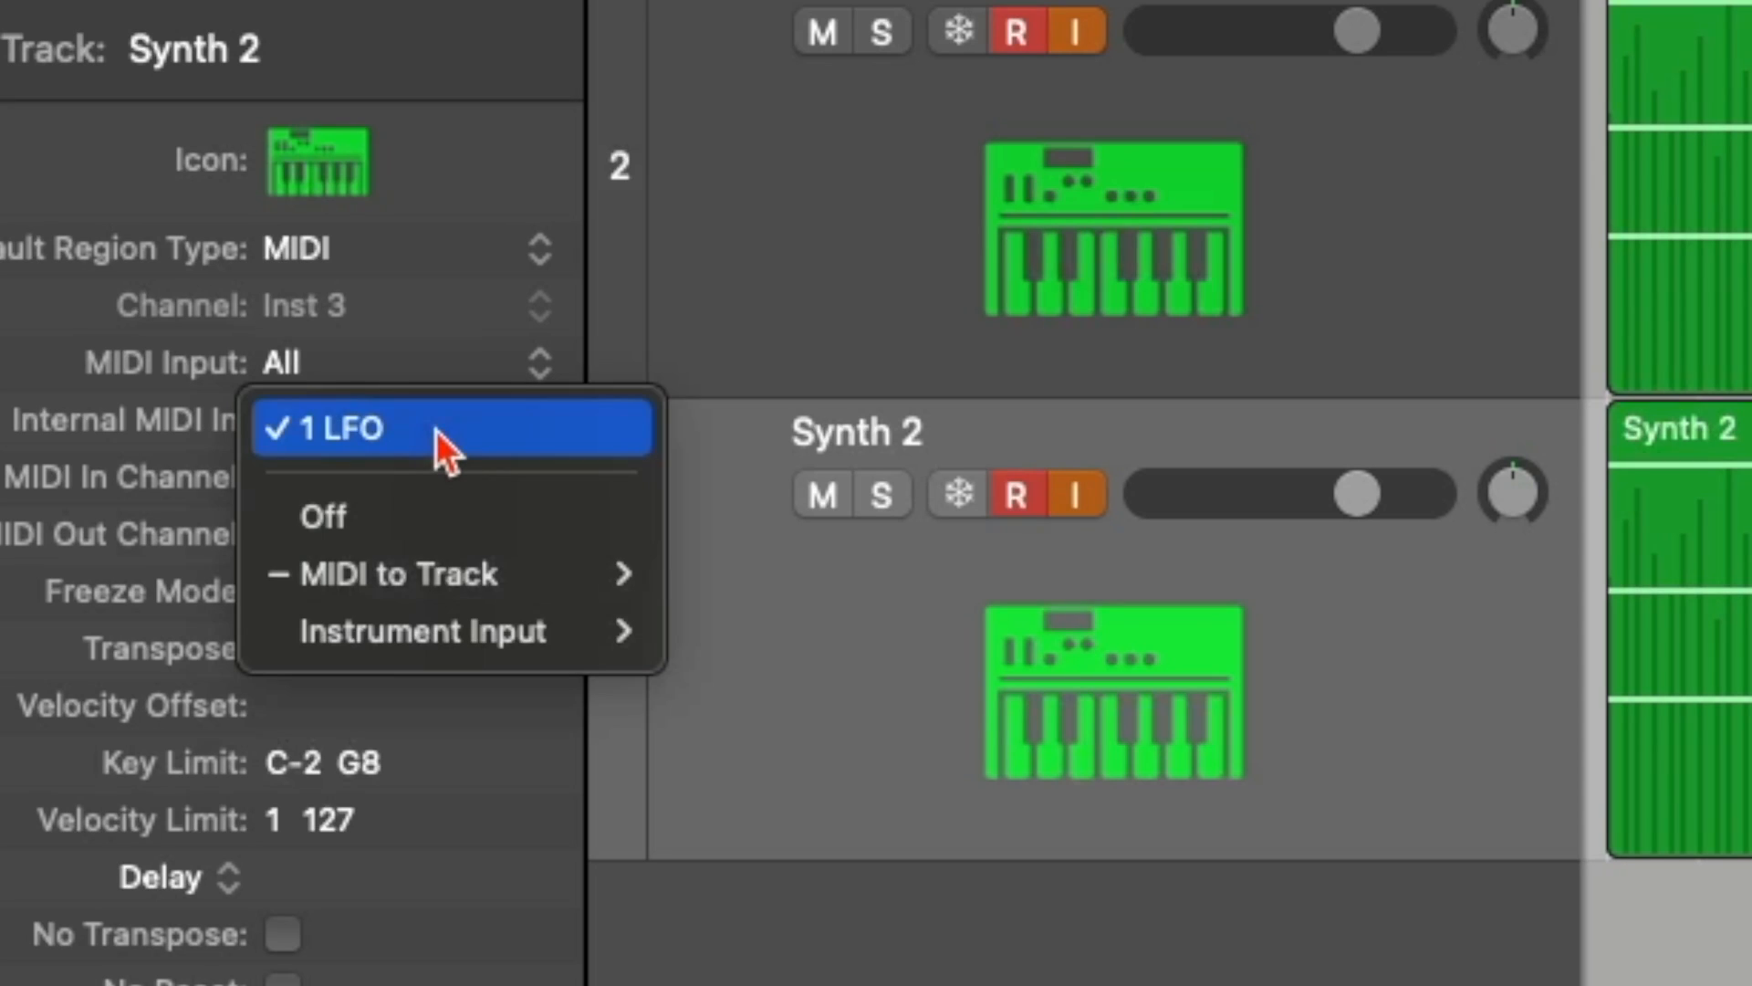
mouse_move(458, 639)
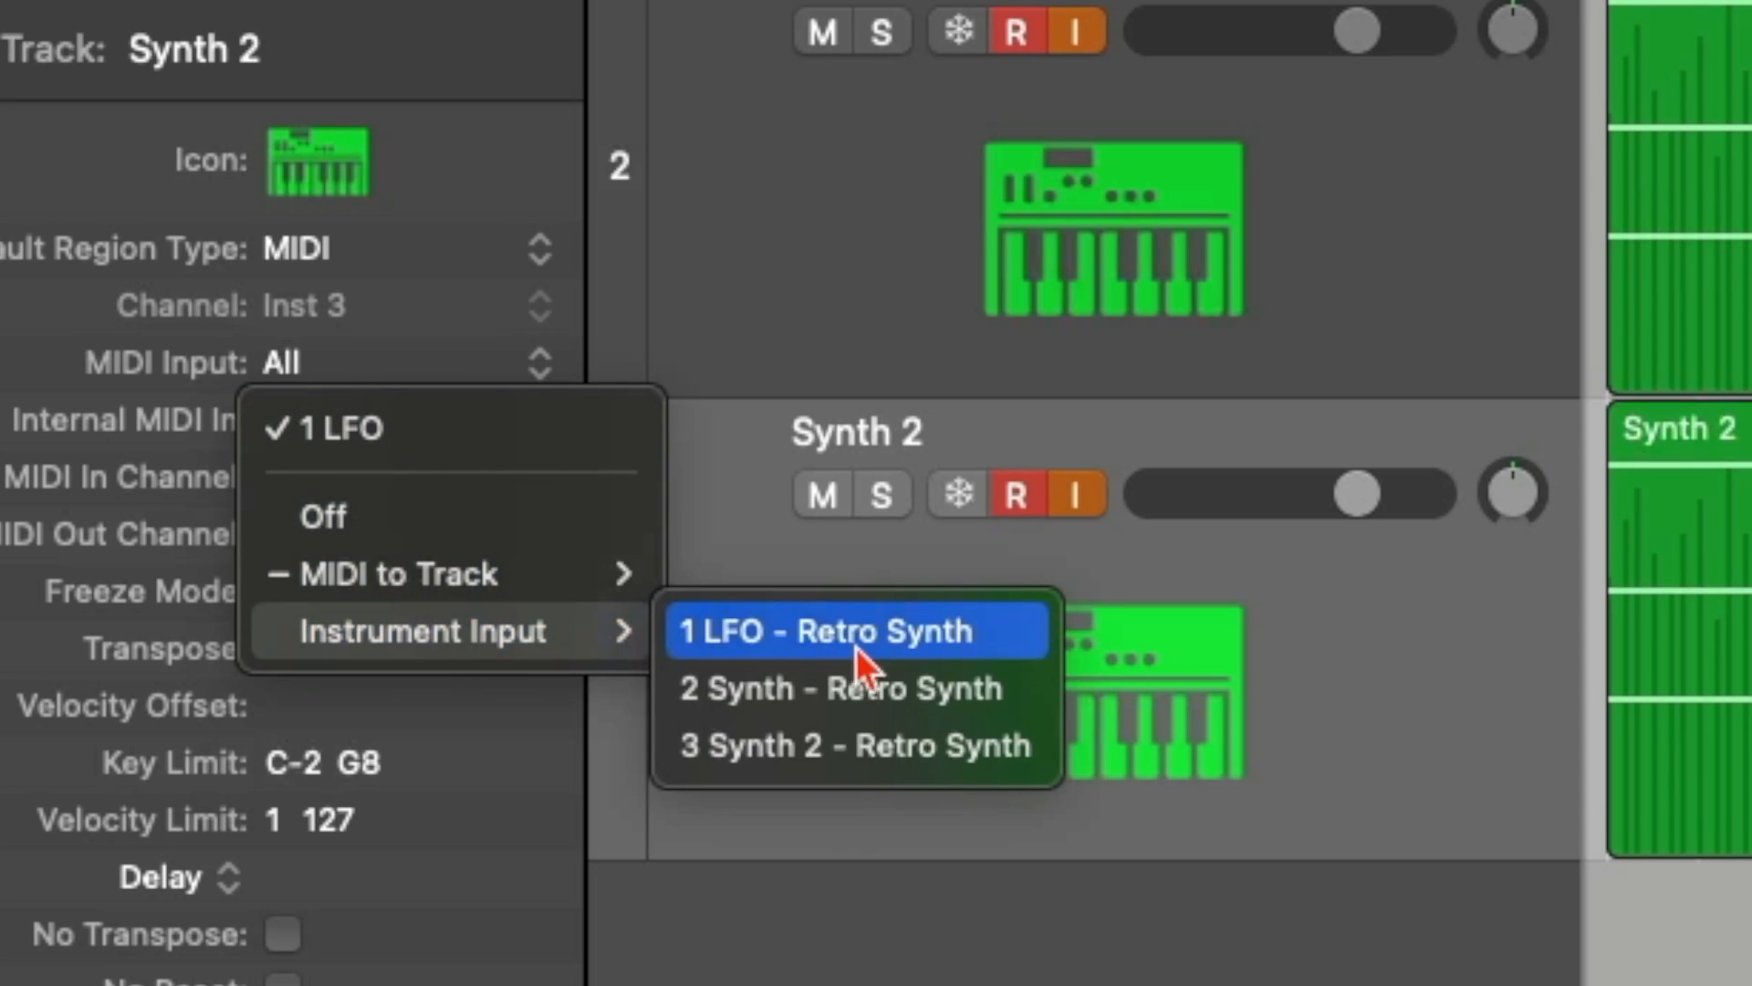
mouse_move(387, 577)
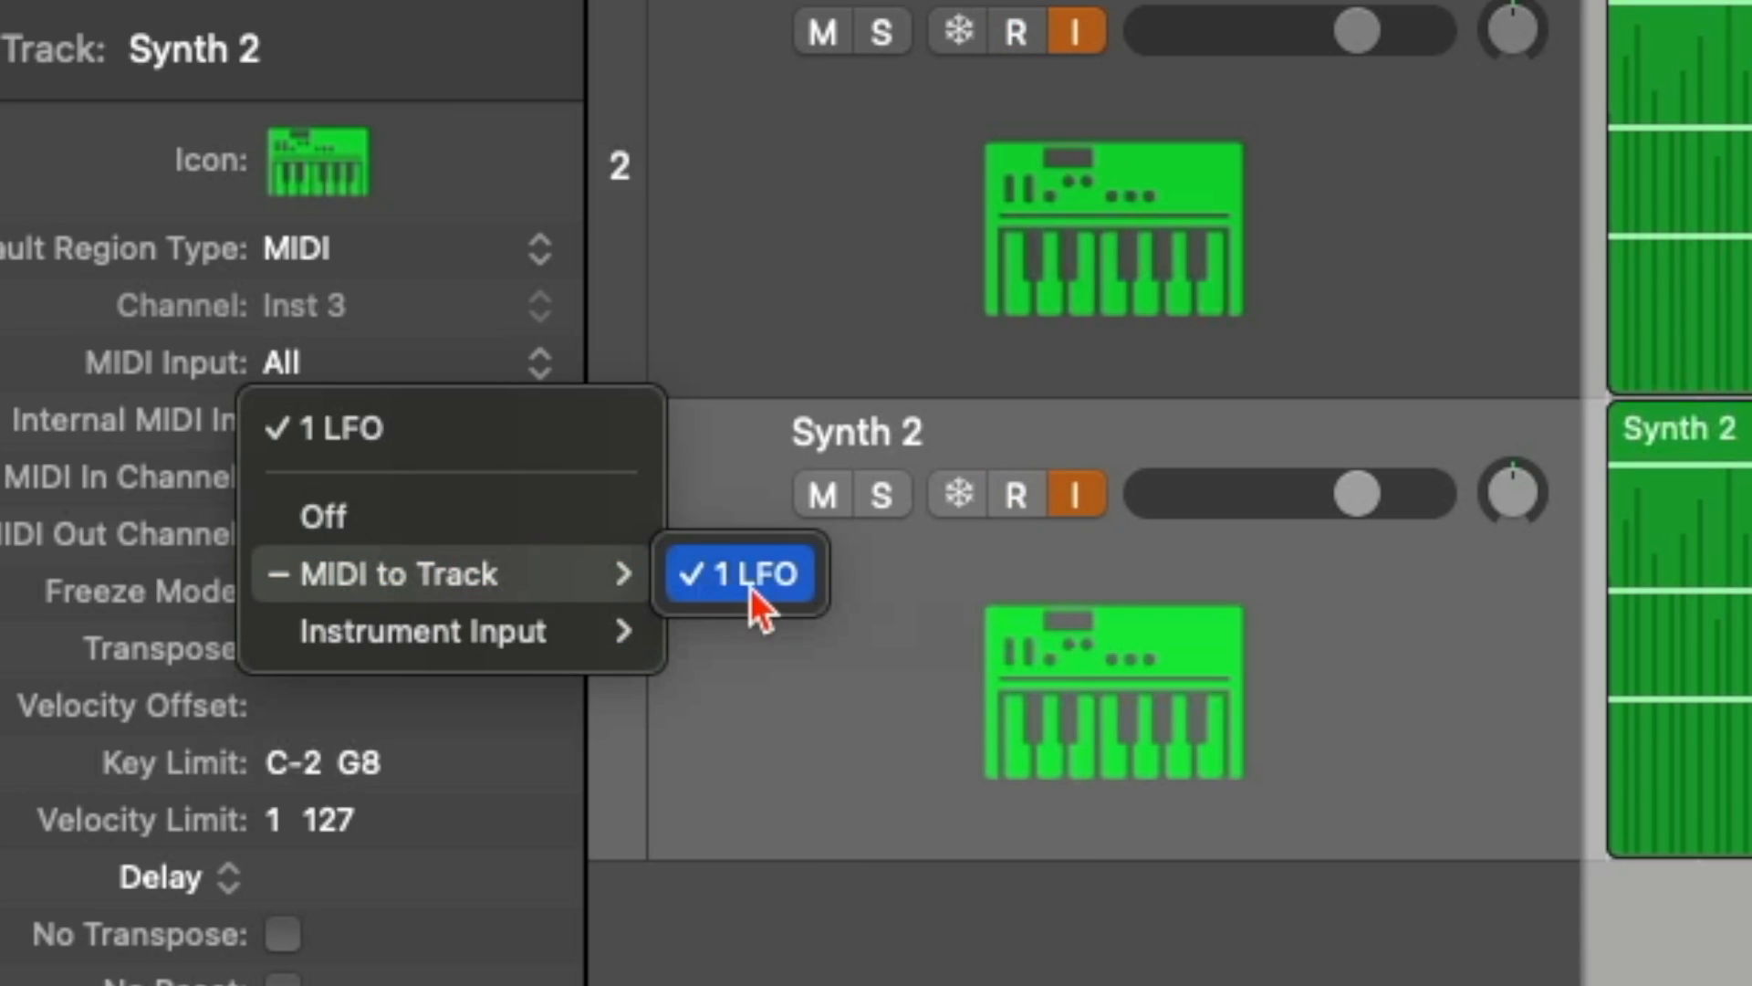
click(771, 950)
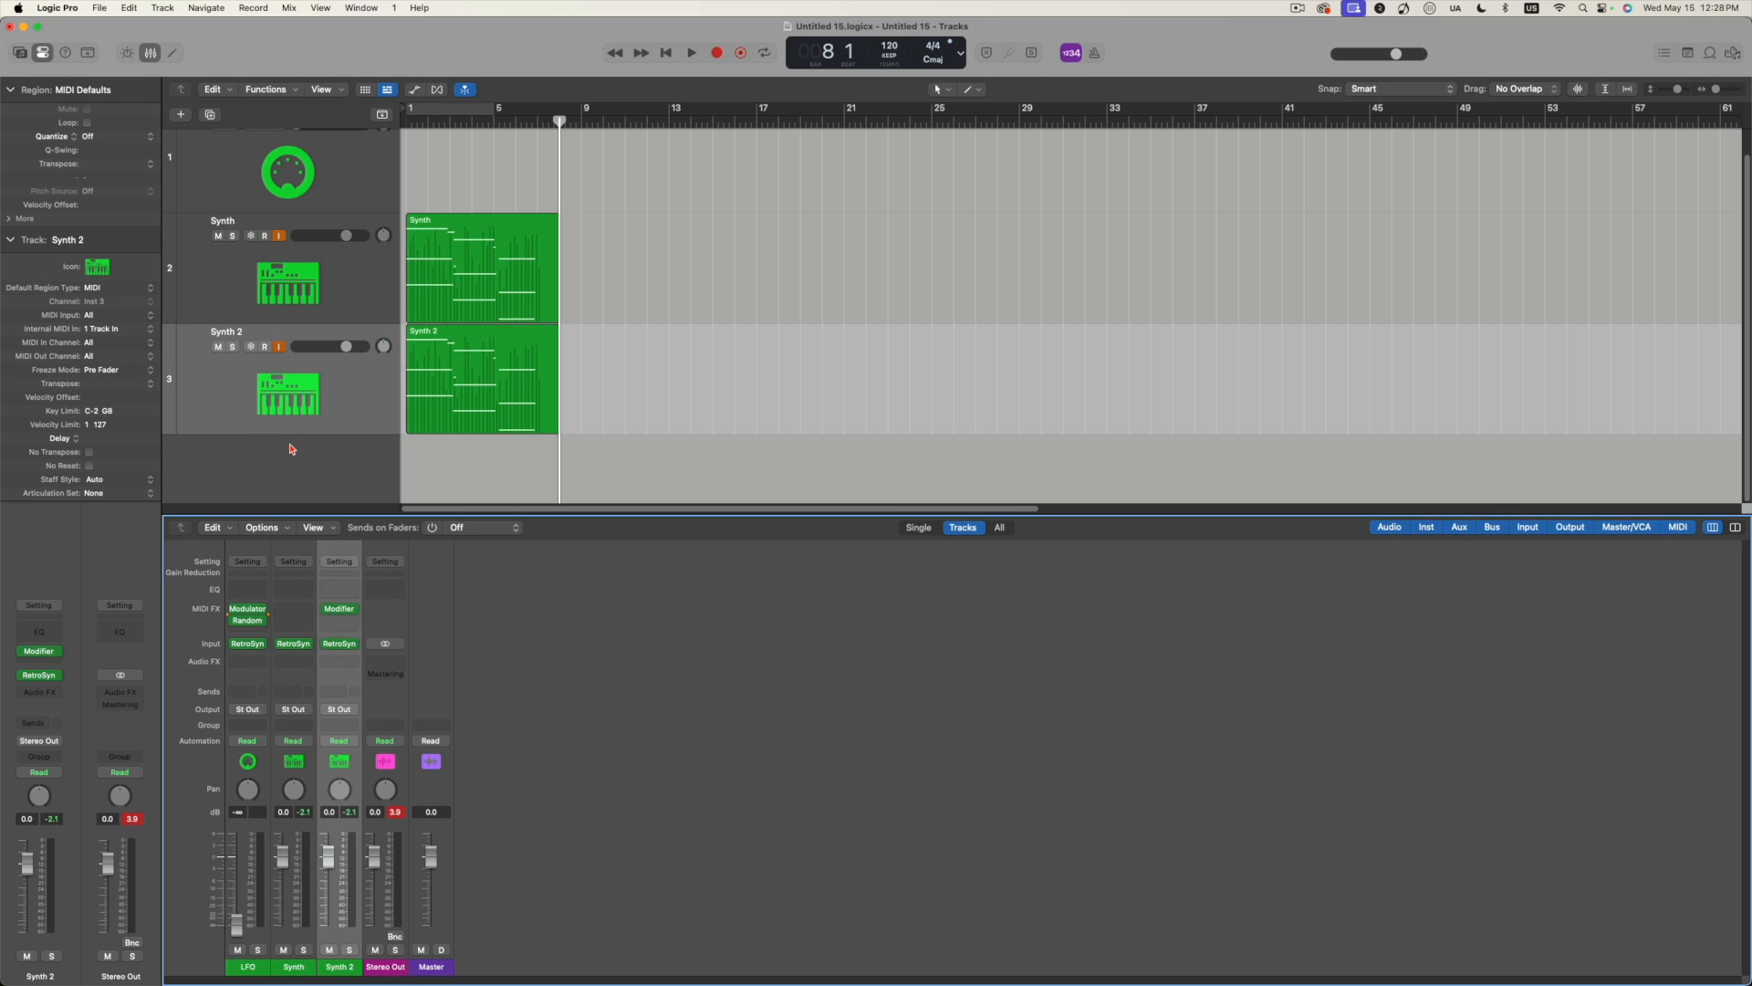
Add an empty software instrument track below Synth 2.
double_click(288, 471)
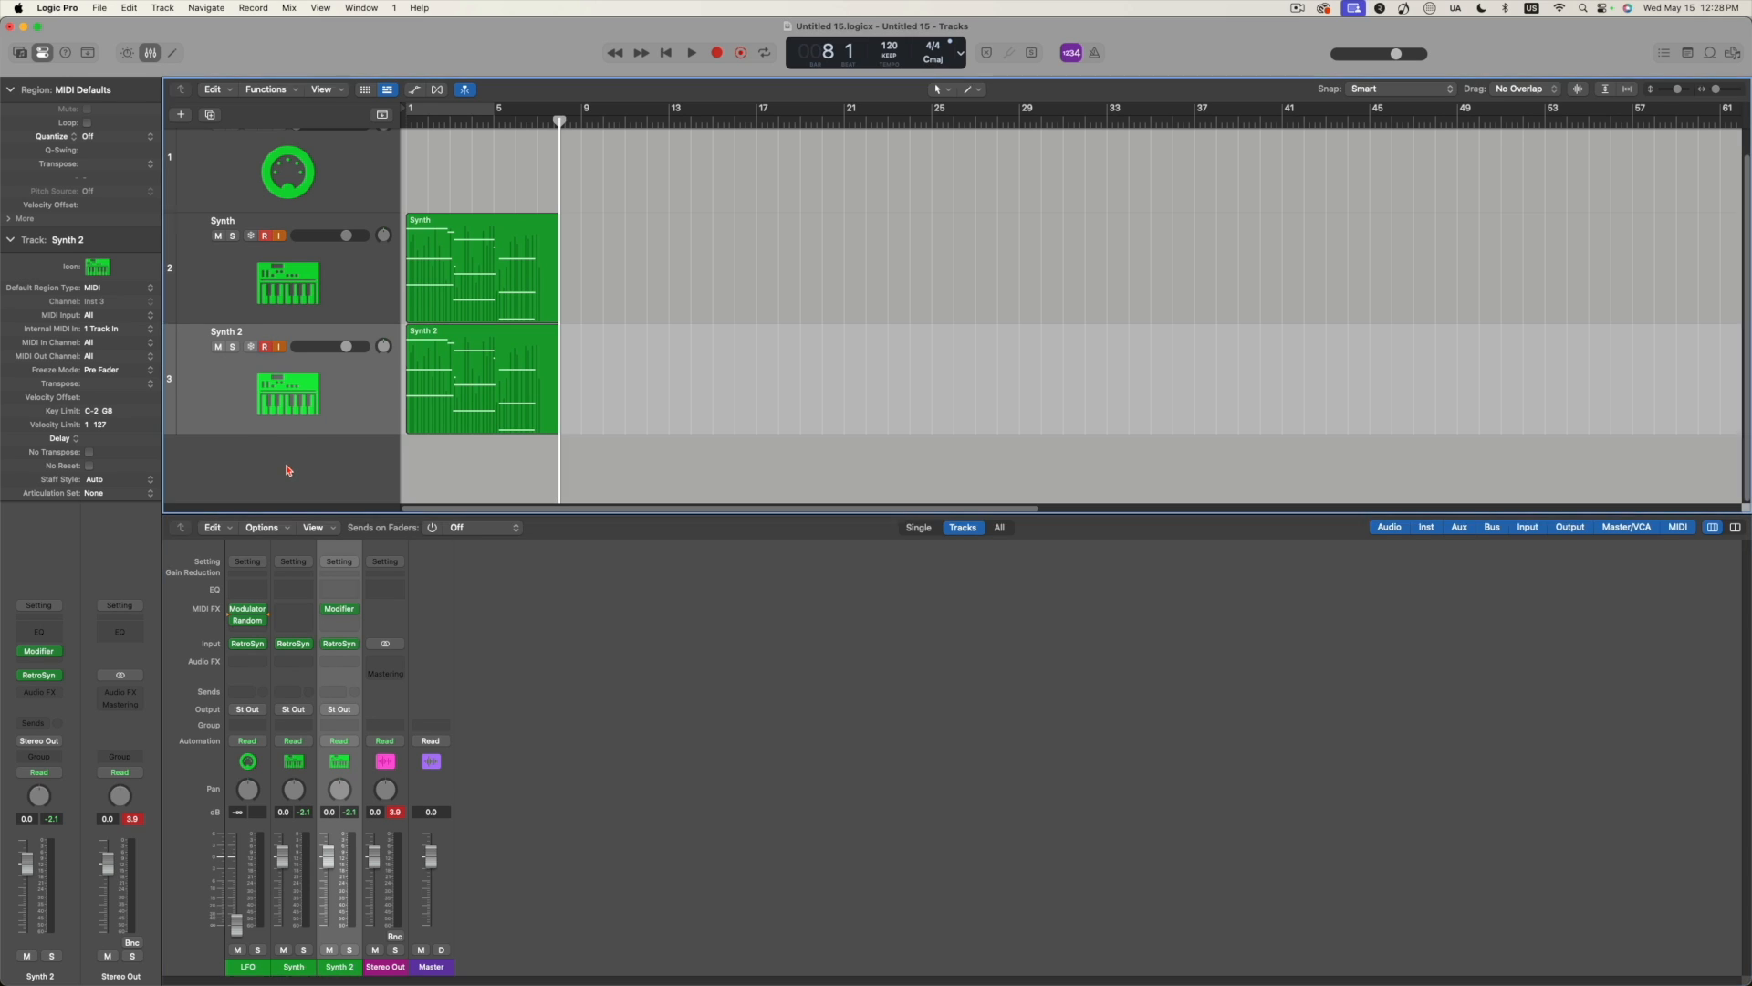
scroll(329, 430, down, 2)
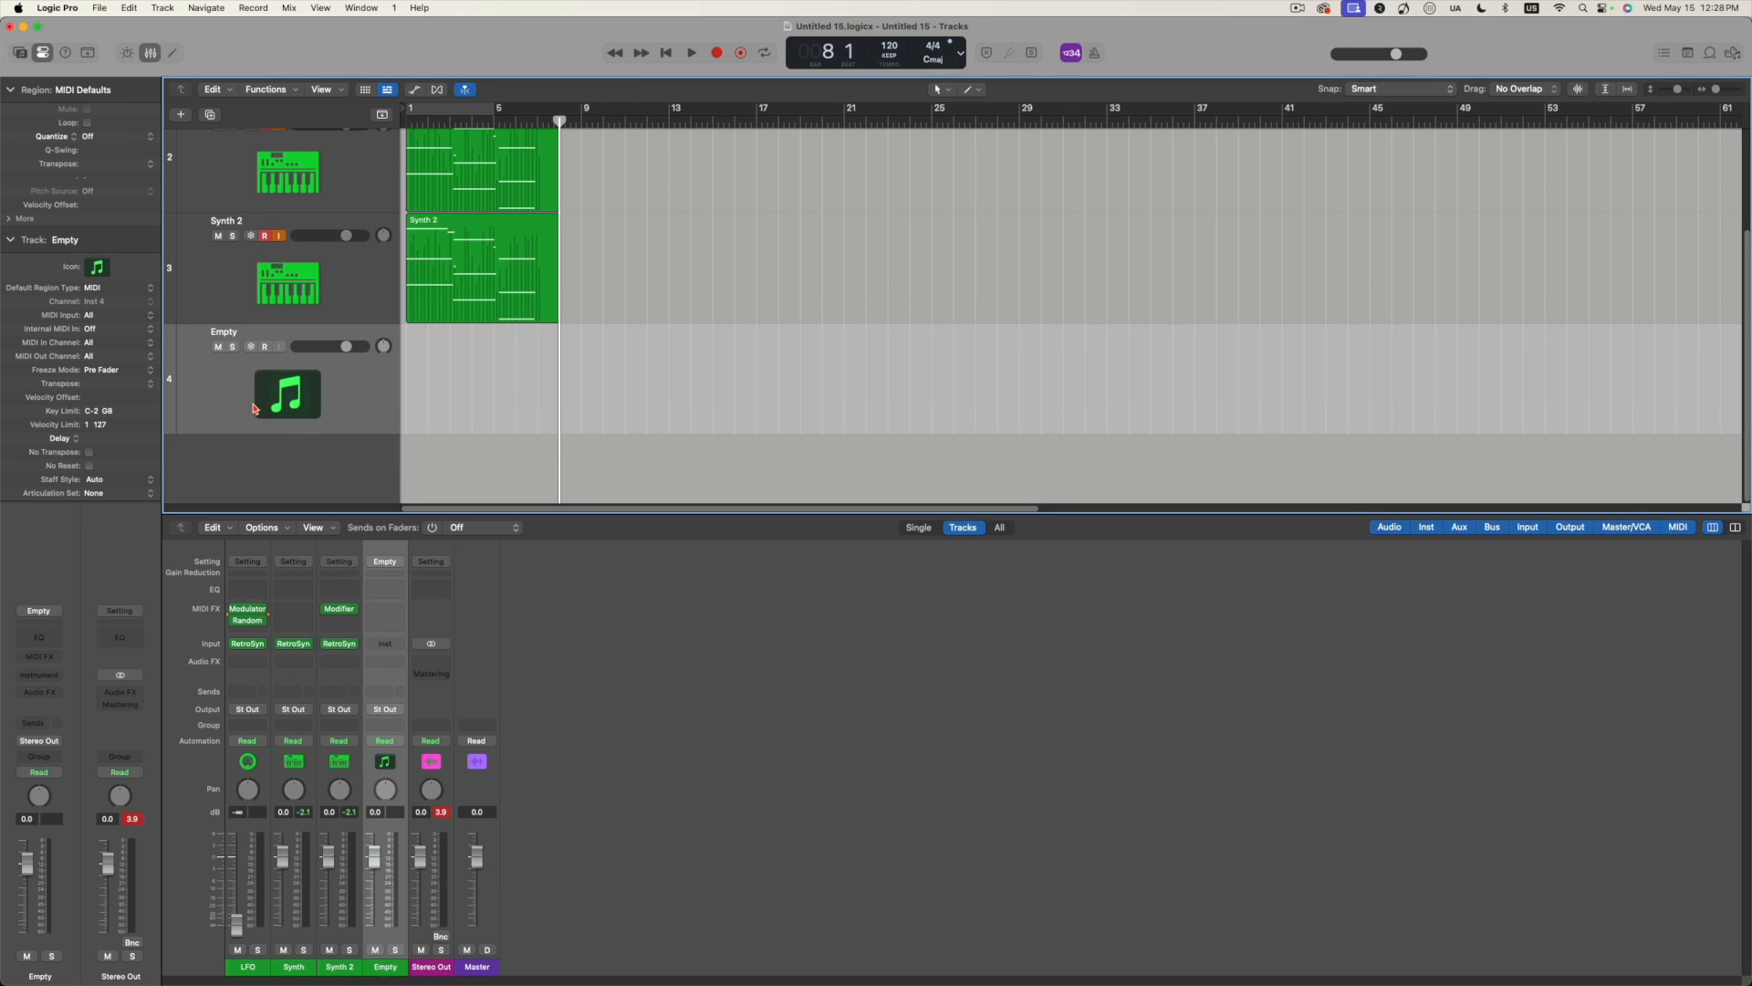
Load a stereo Sample Alchemy on the empty track and check the Instrument Output sources of its Internal MIDI In.
click(391, 646)
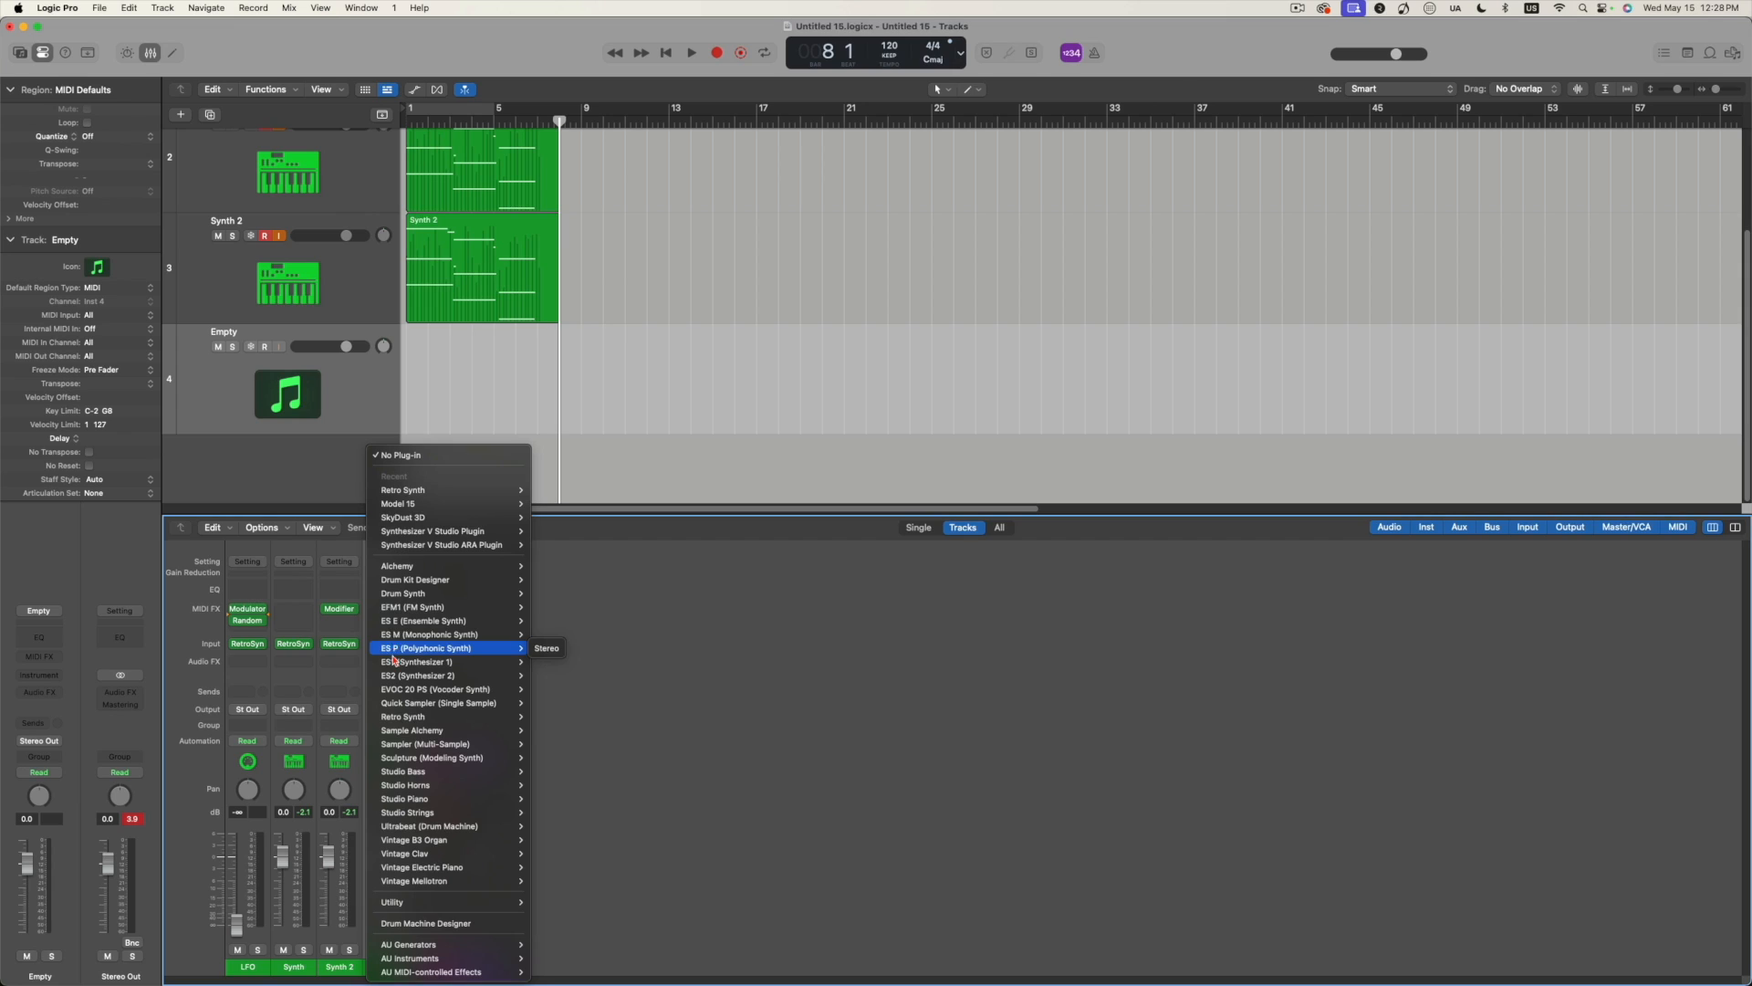
mouse_move(420, 732)
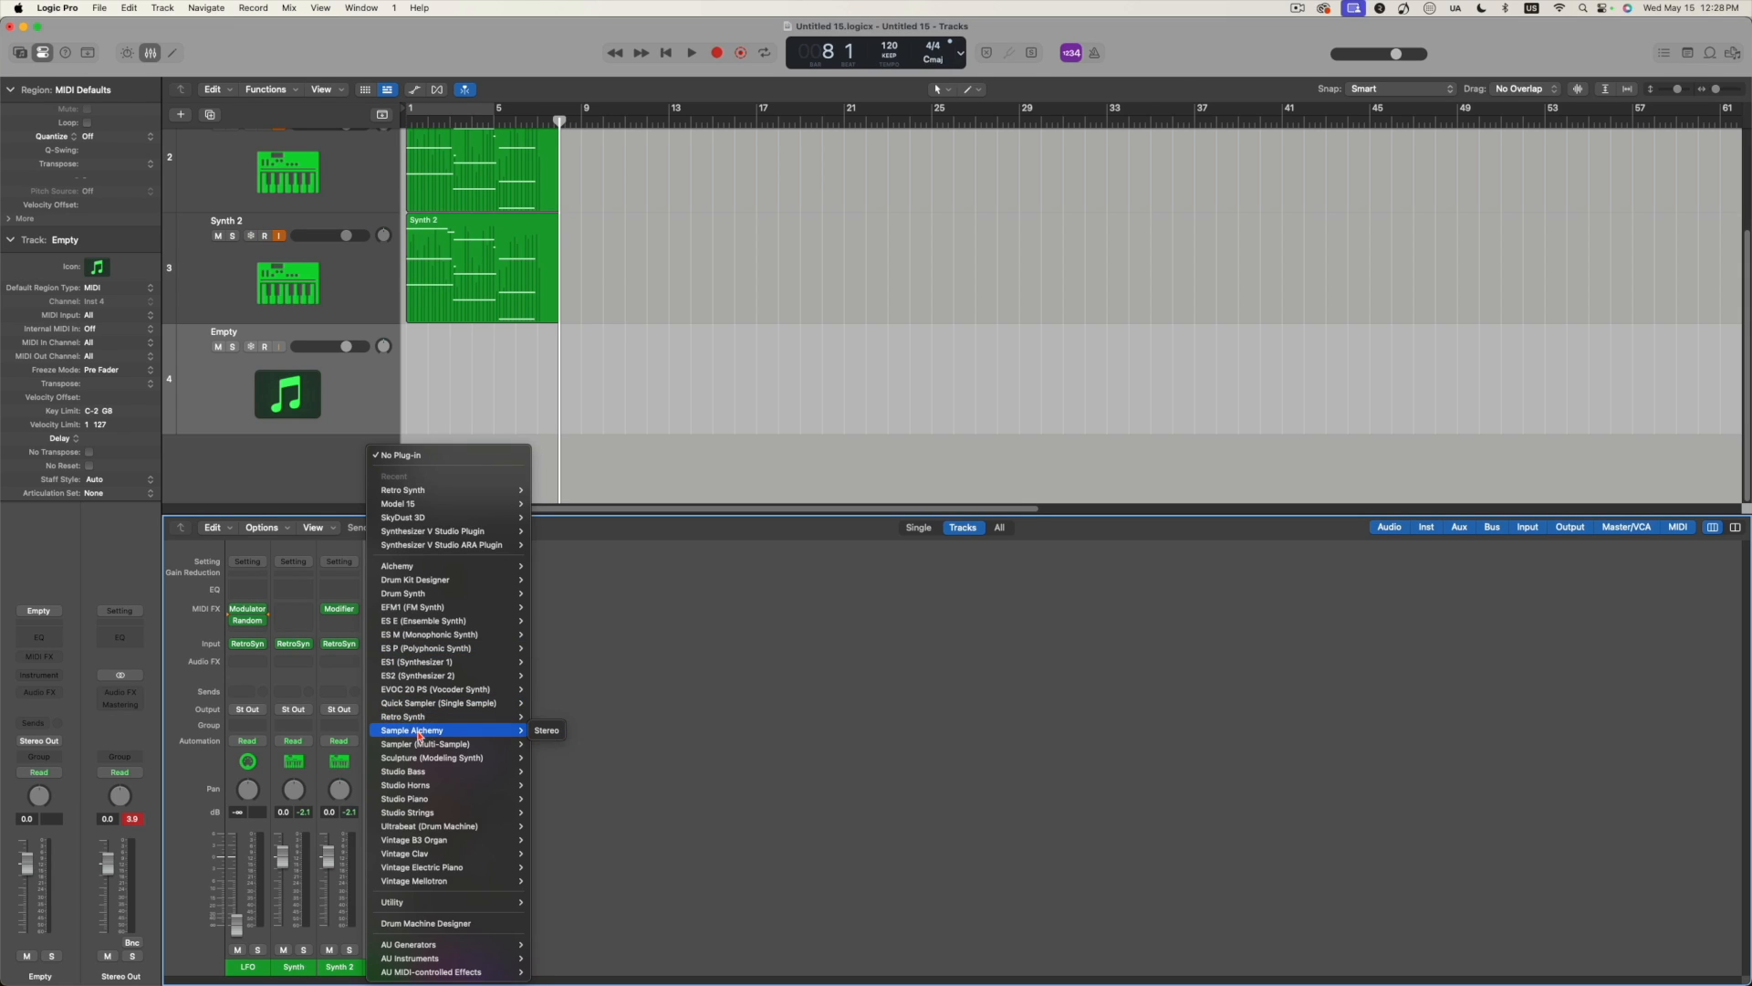
click(547, 731)
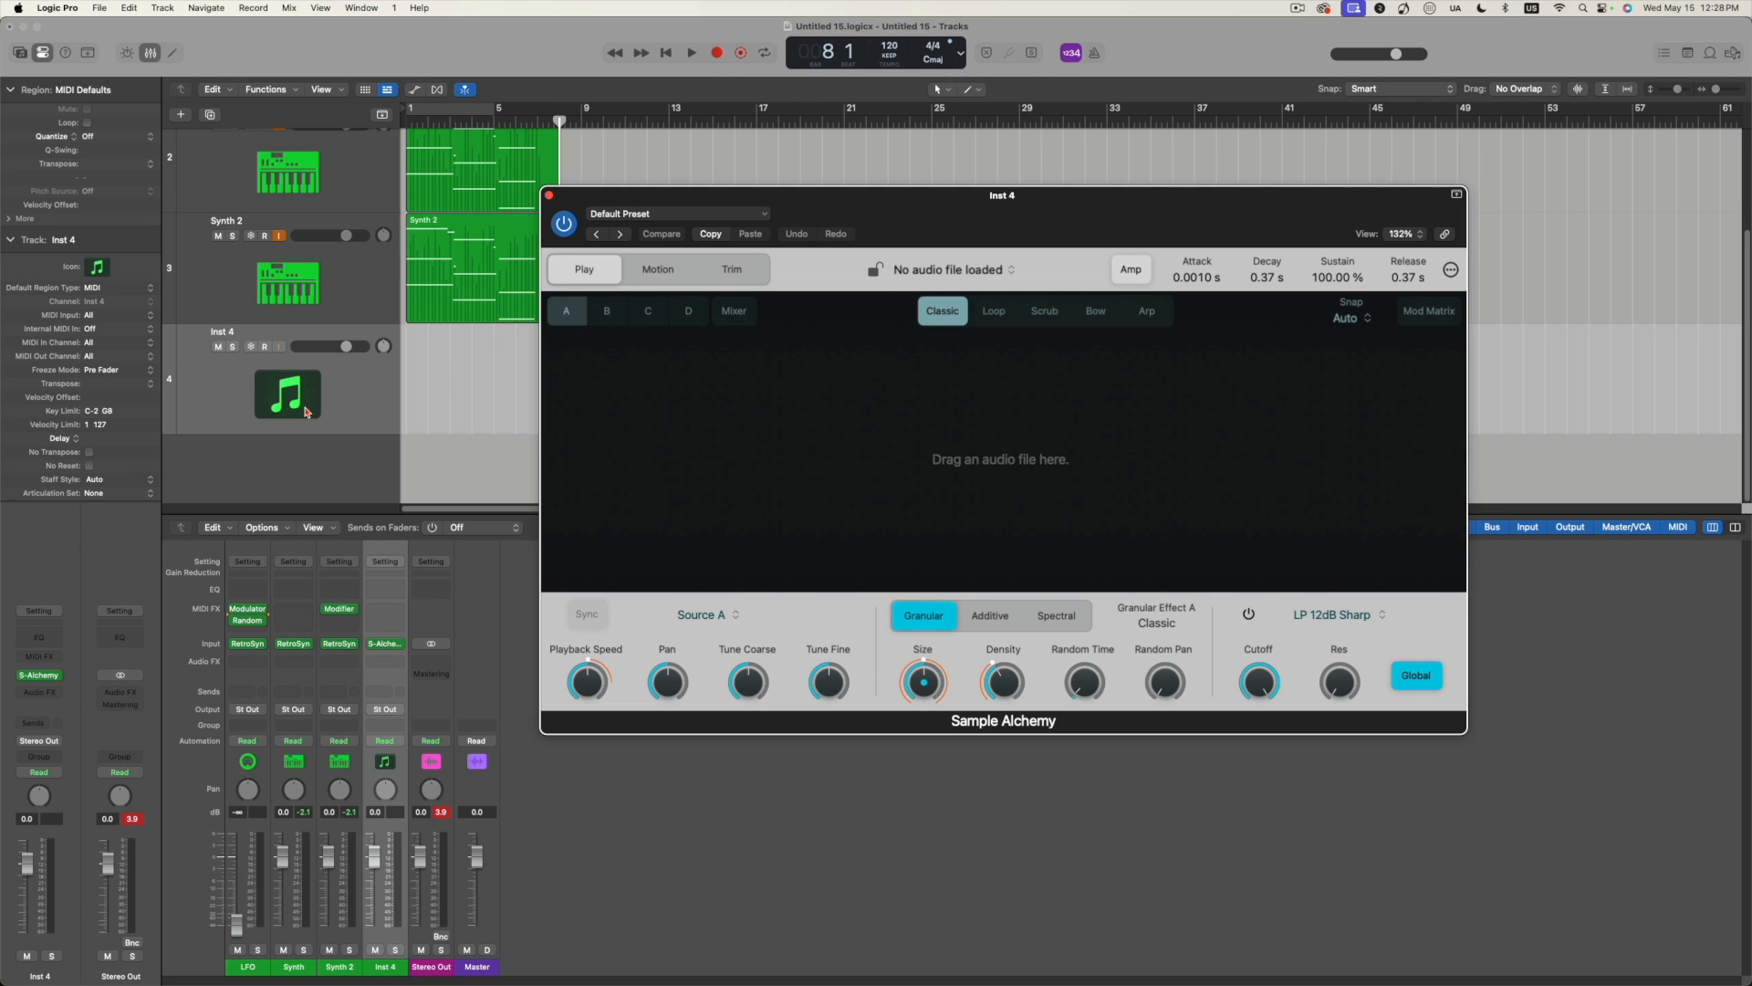
click(91, 329)
mouse_move(245, 434)
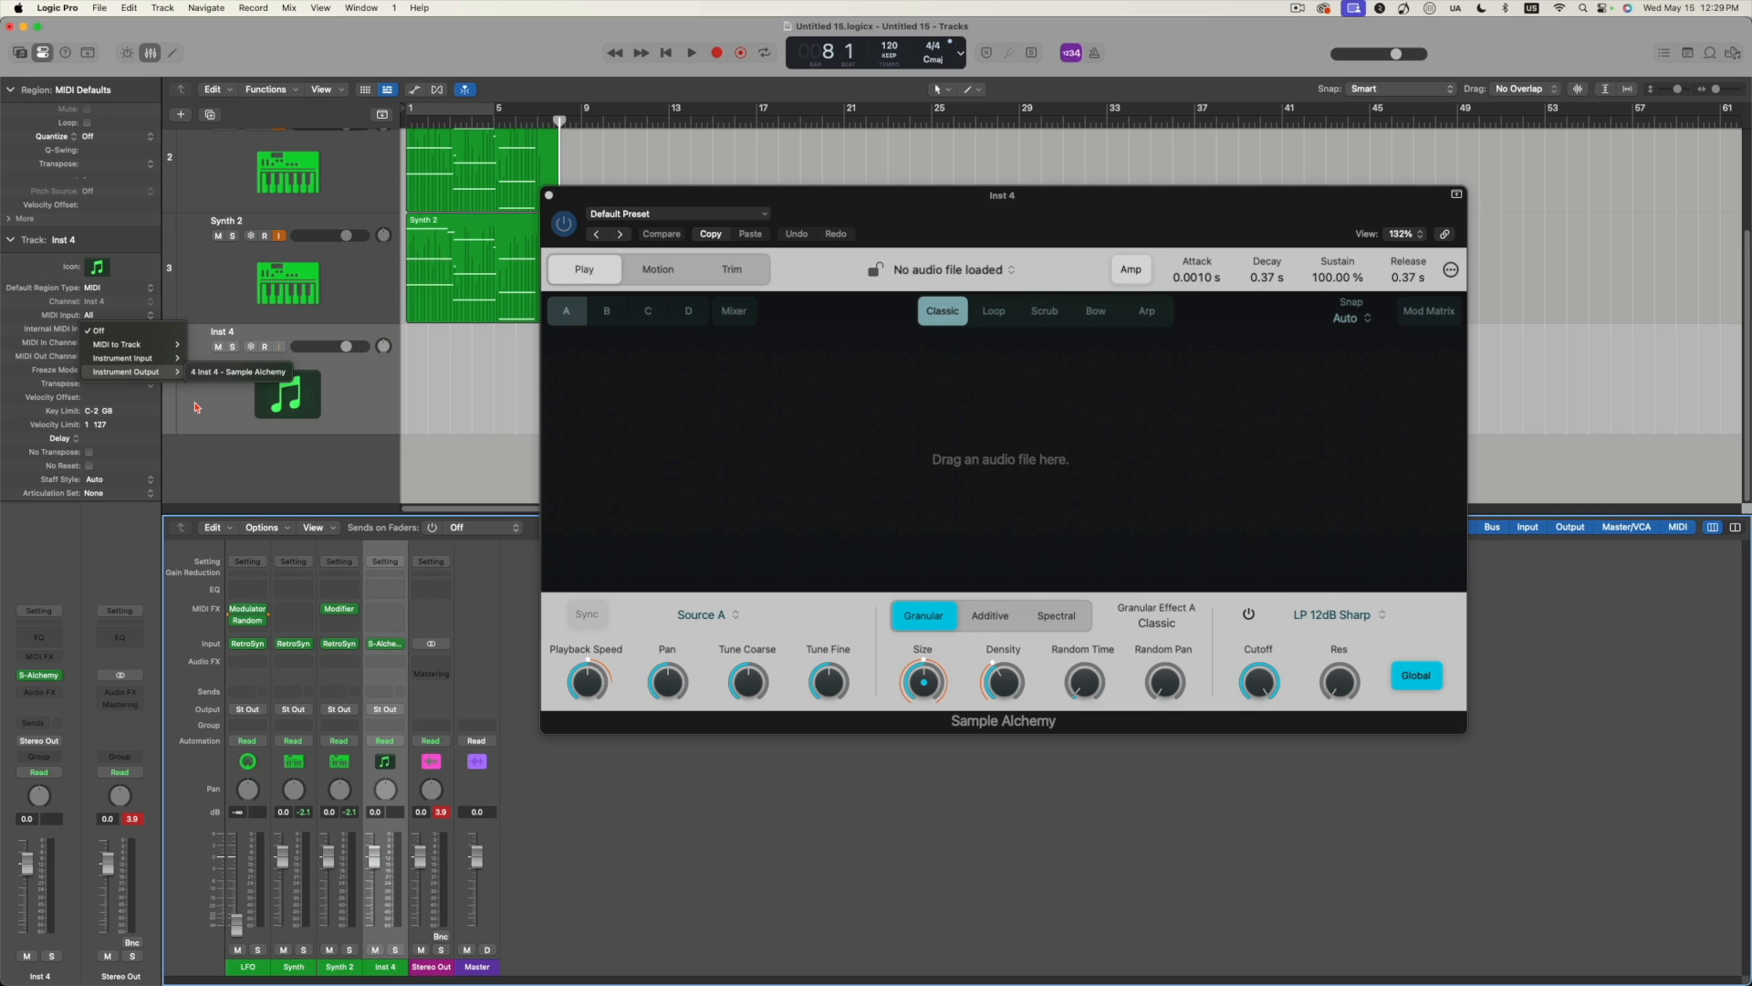
click(197, 408)
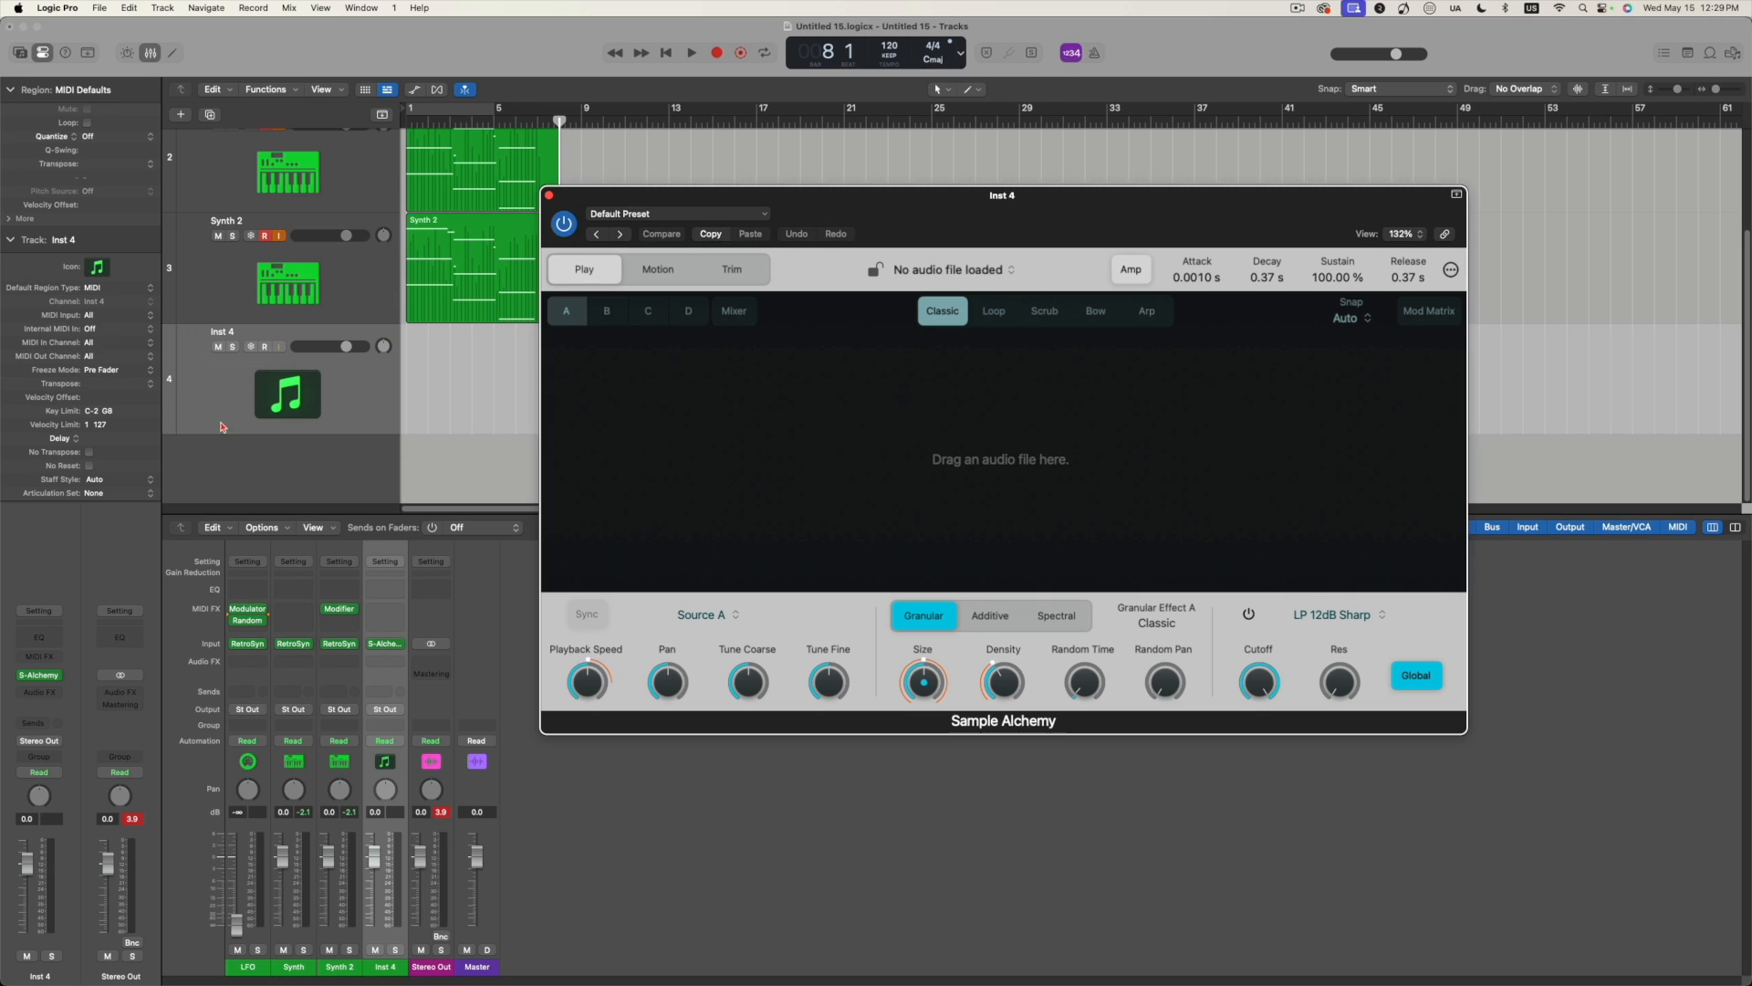
Replace Inst 4's instrument with the stereo version of Moog's Model 15 AU instrument and move its window clear of the tracks.
mouse_move(402, 650)
click(401, 650)
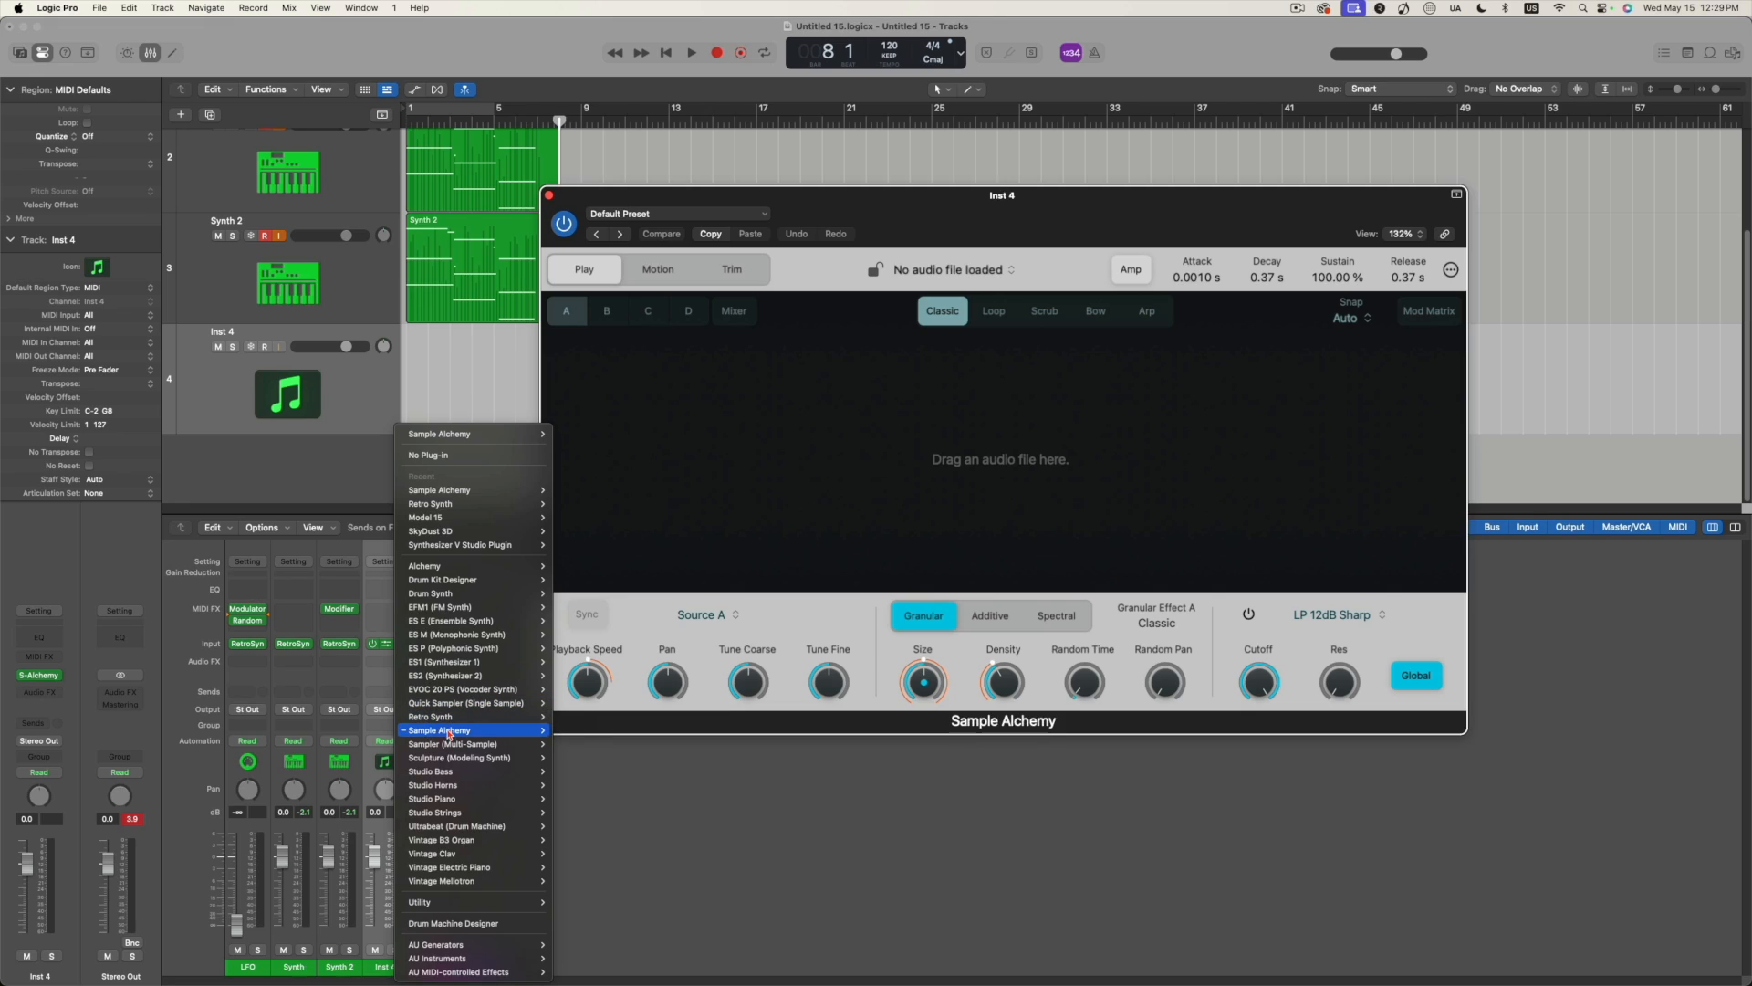
mouse_move(448, 732)
mouse_move(457, 961)
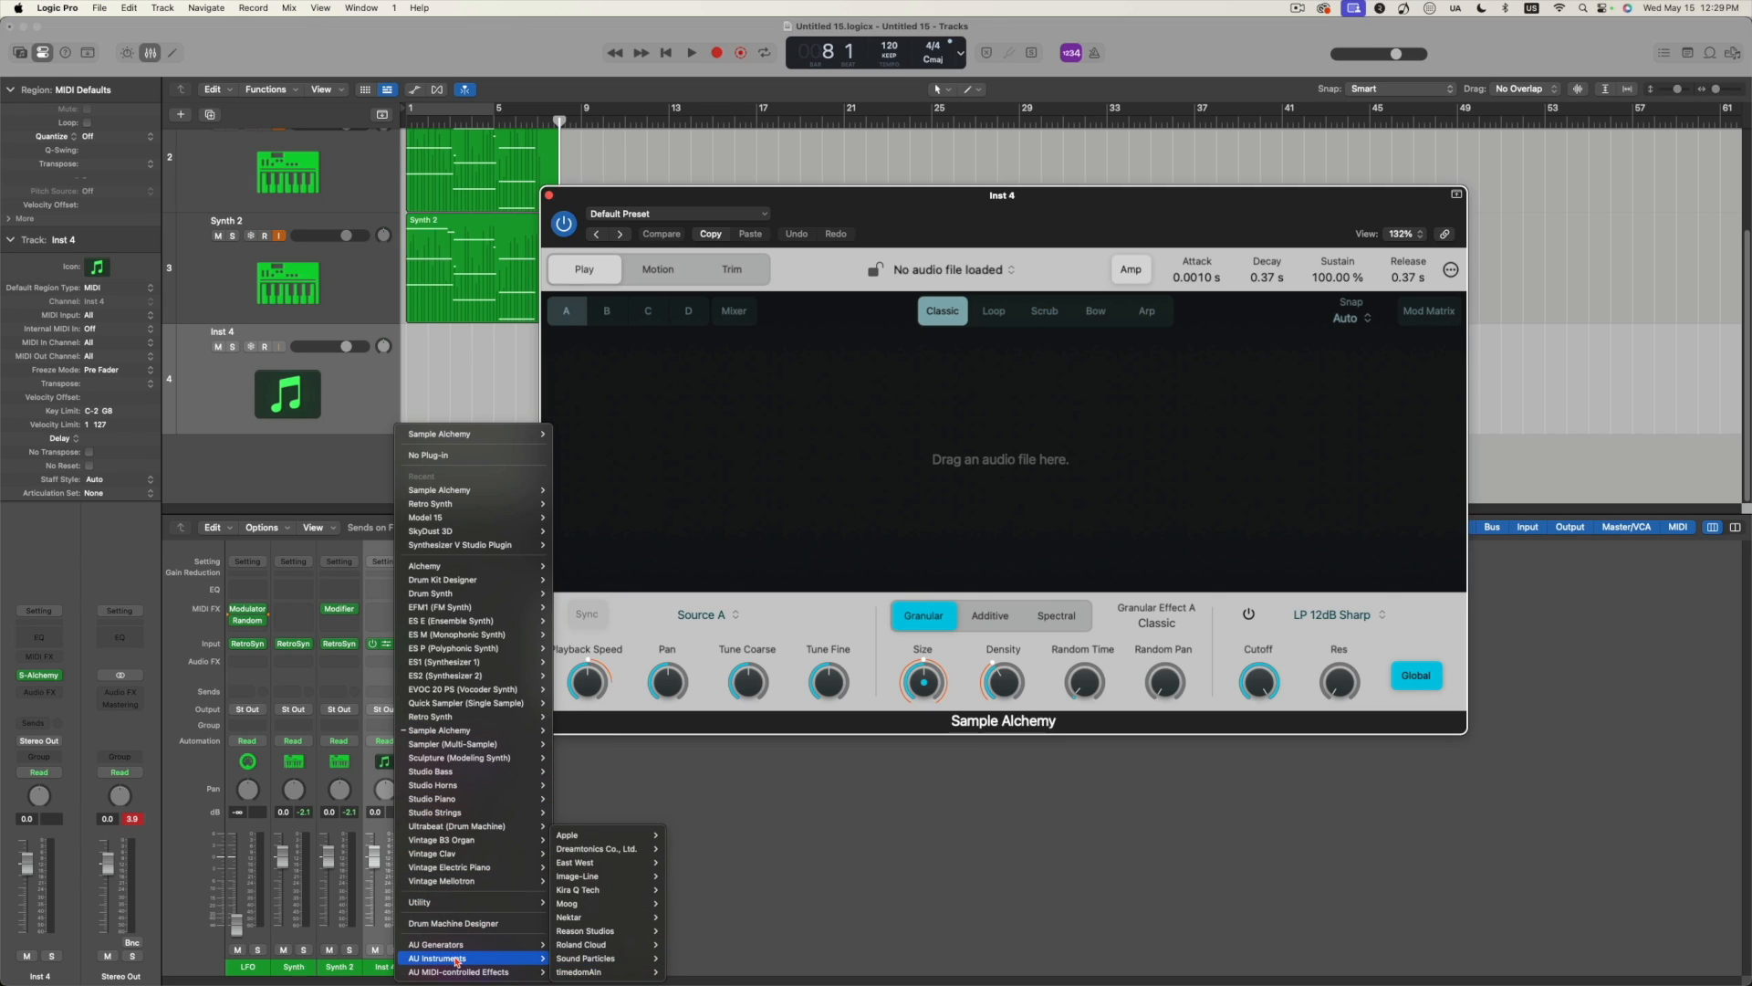
mouse_move(594, 854)
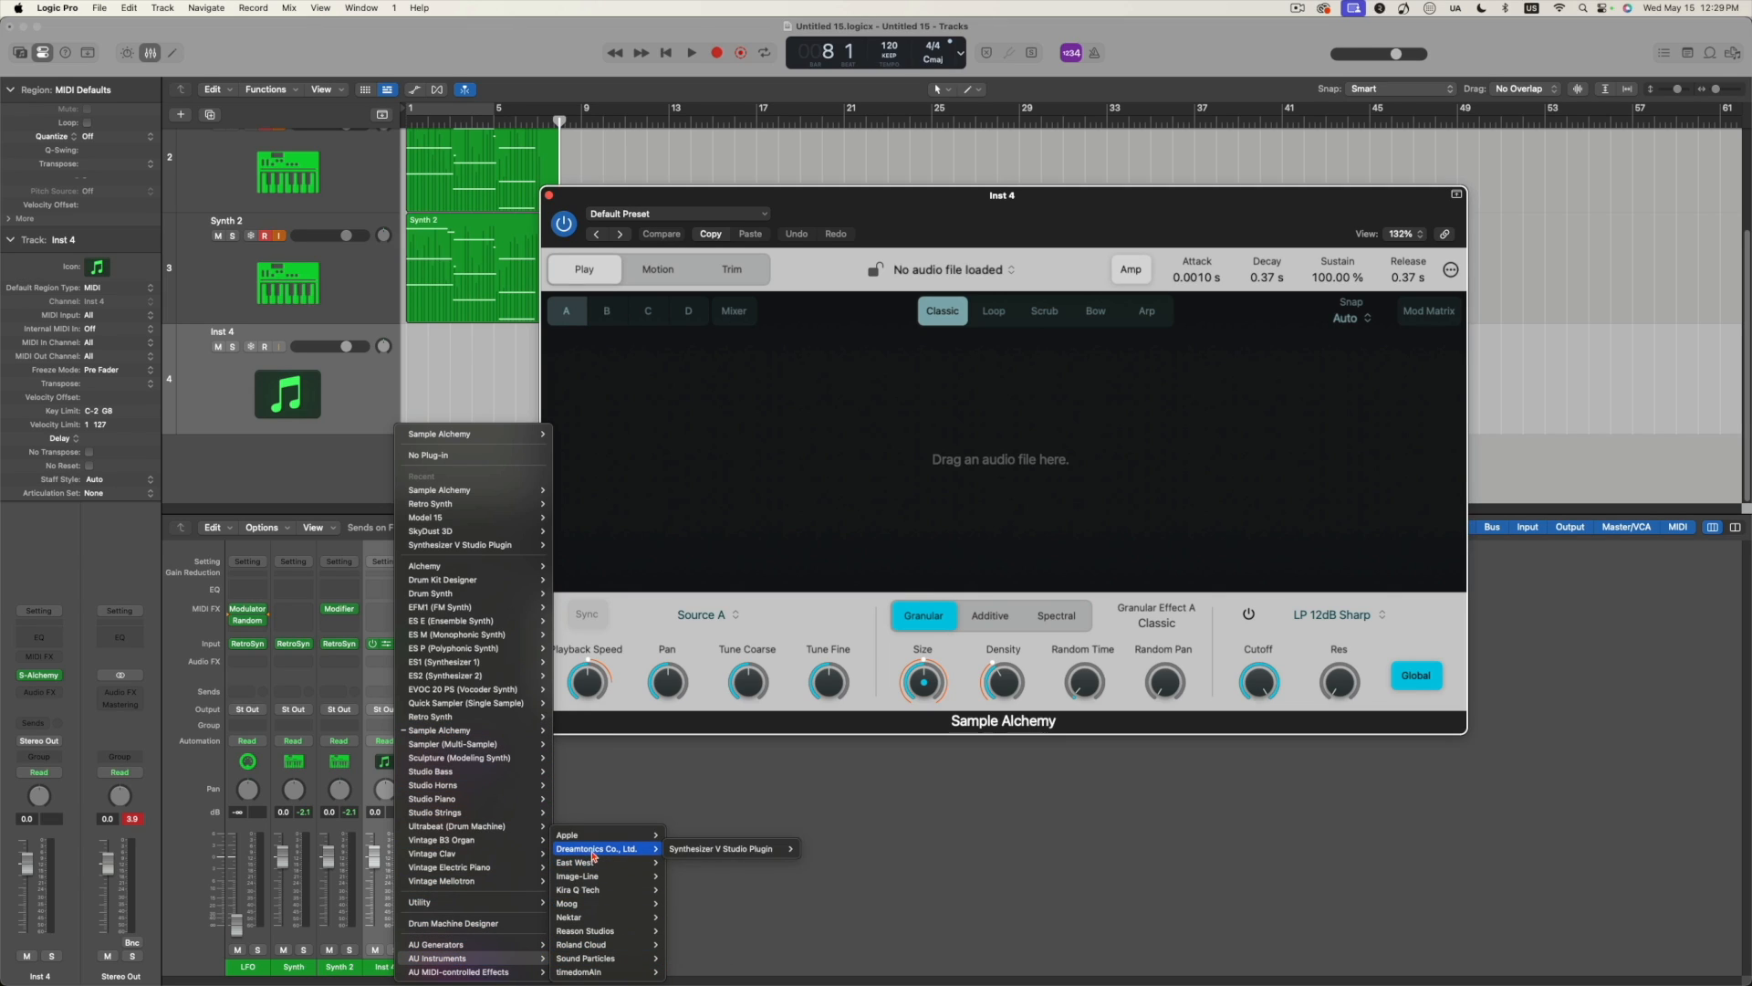
mouse_move(593, 904)
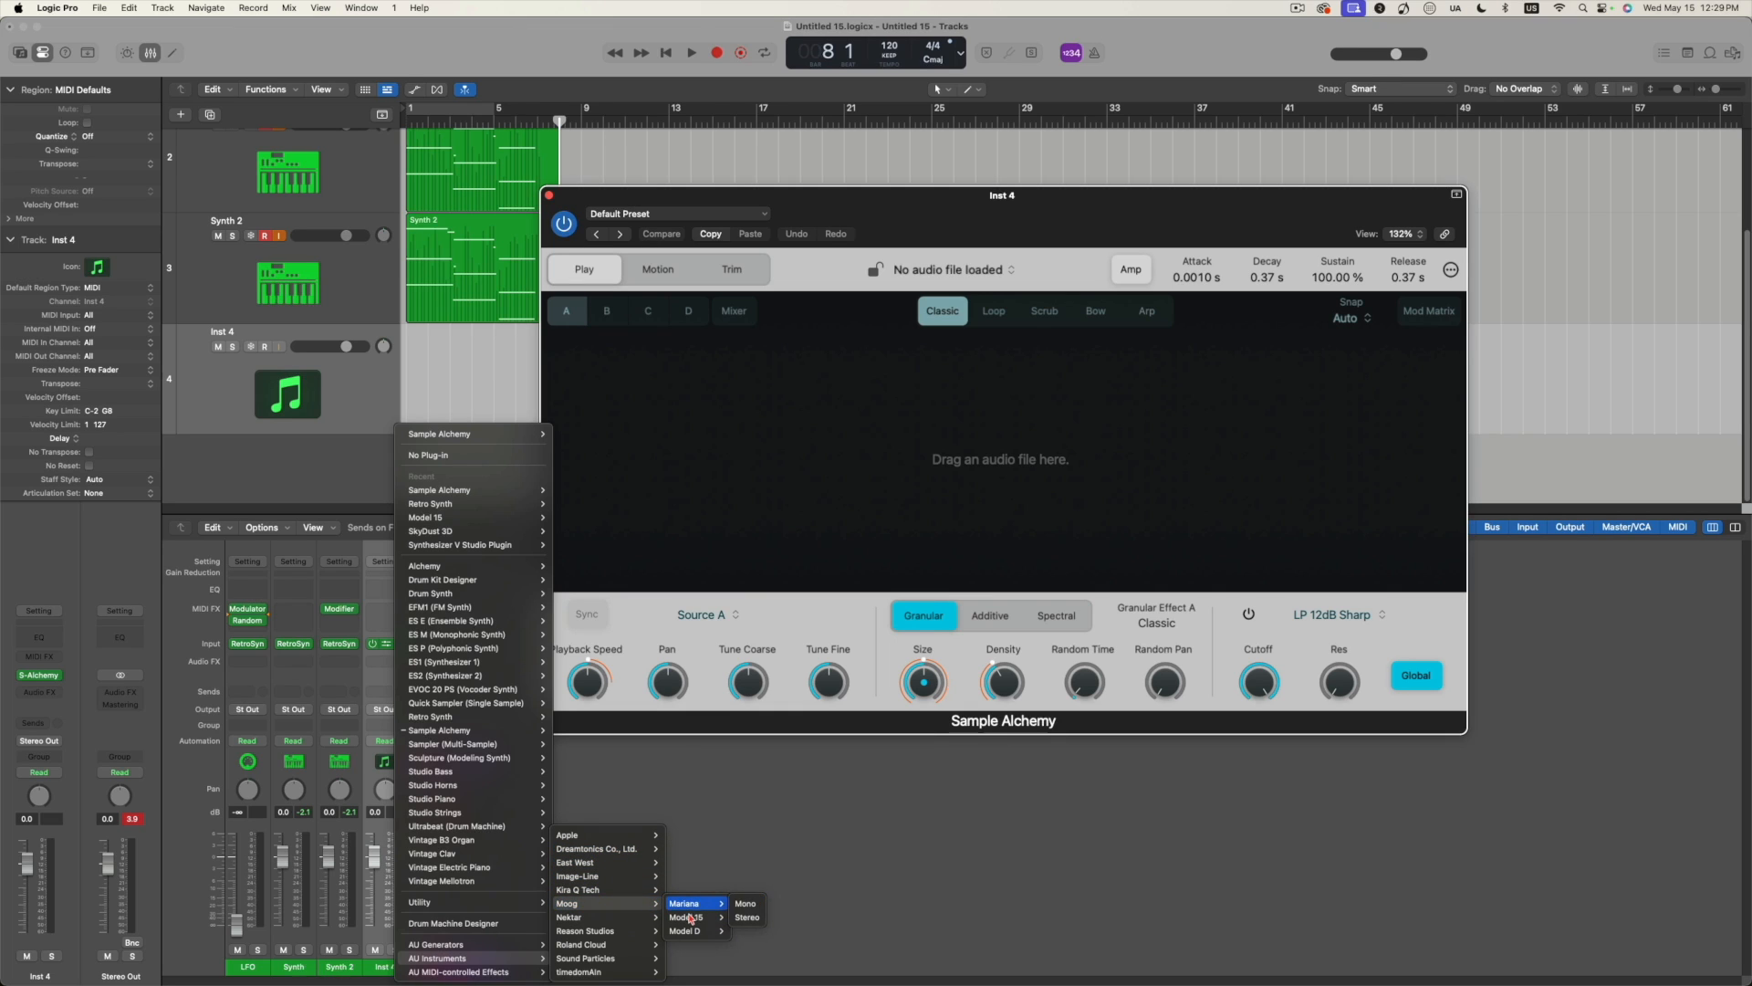
mouse_move(691, 917)
click(749, 918)
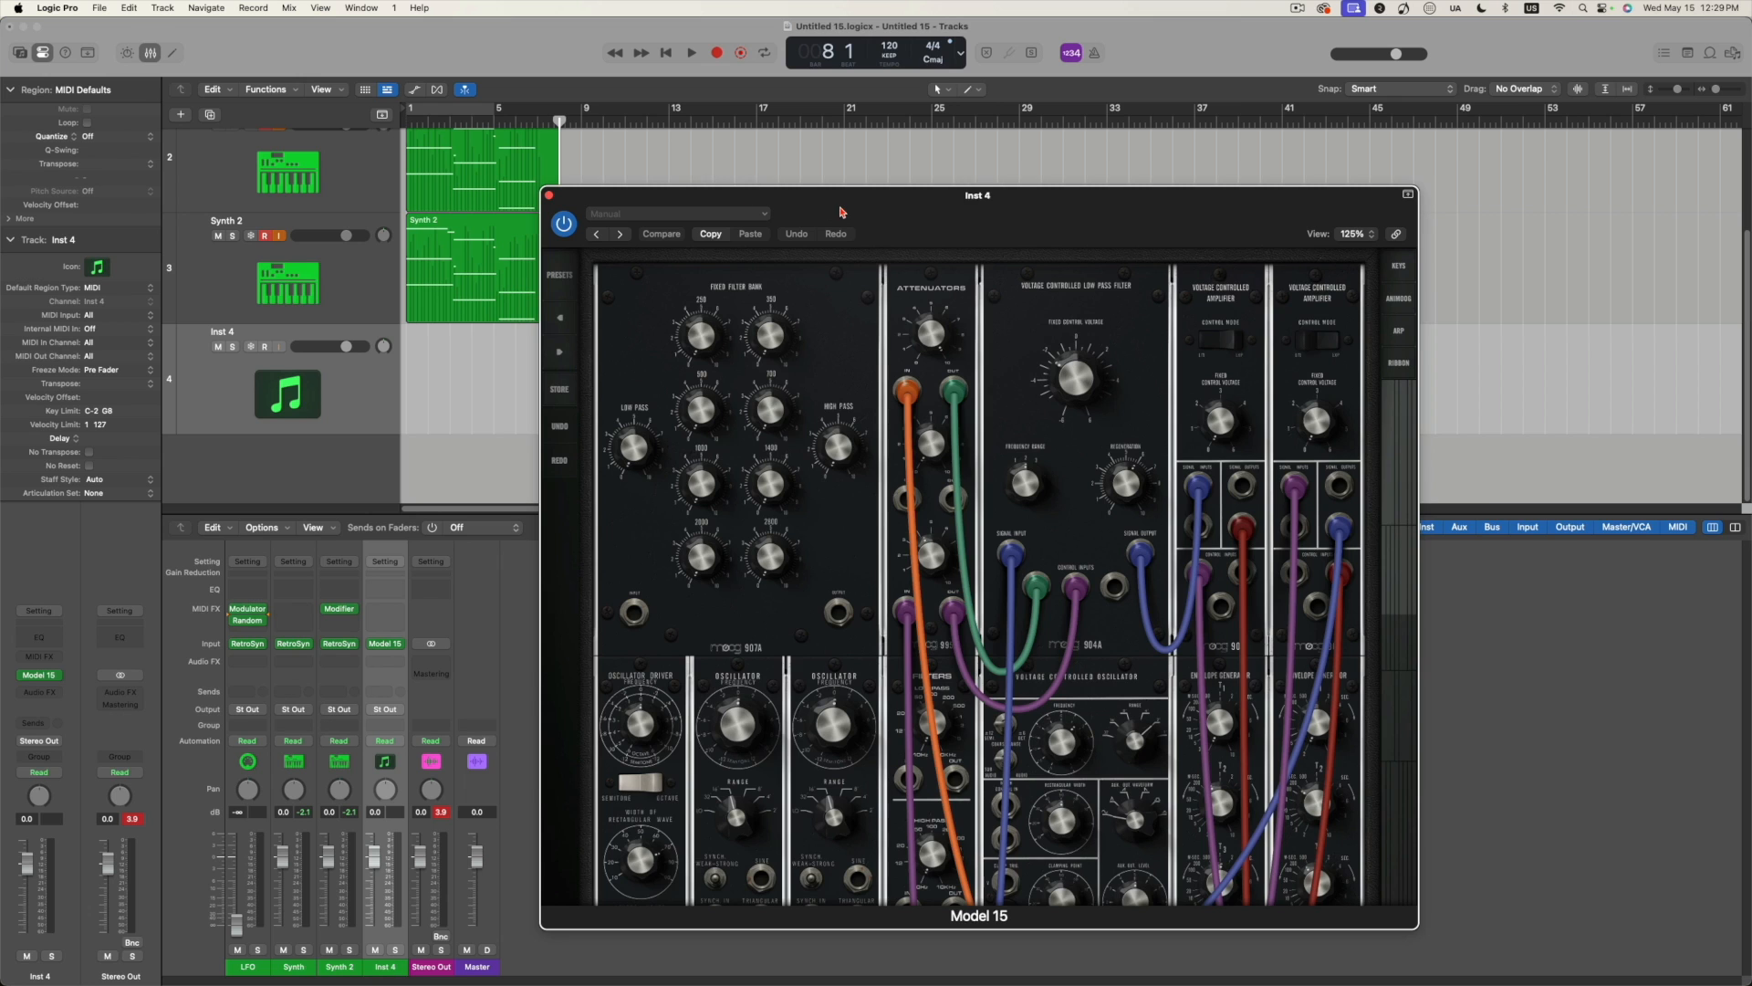
drag(841, 212, 982, 163)
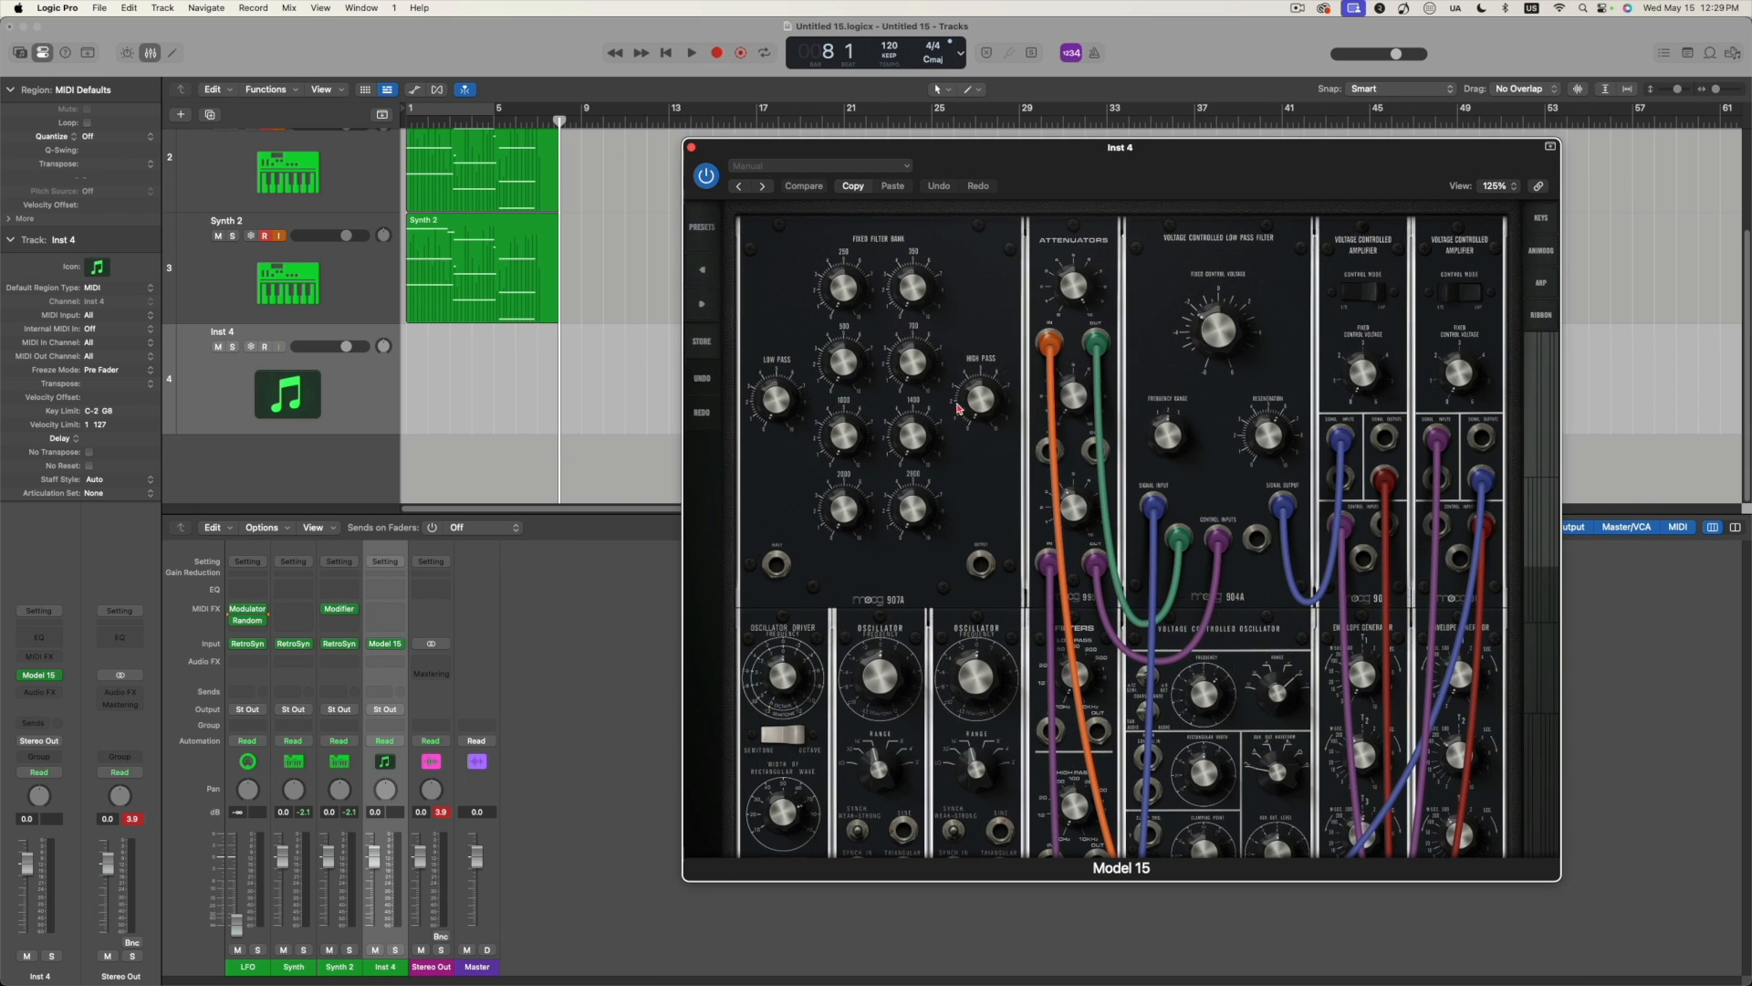
Patch a cable in Model 15 from the mixer's free upper output to the MIDI Bridge's To MIDI CC 16 jack.
drag(1541, 387, 1533, 689)
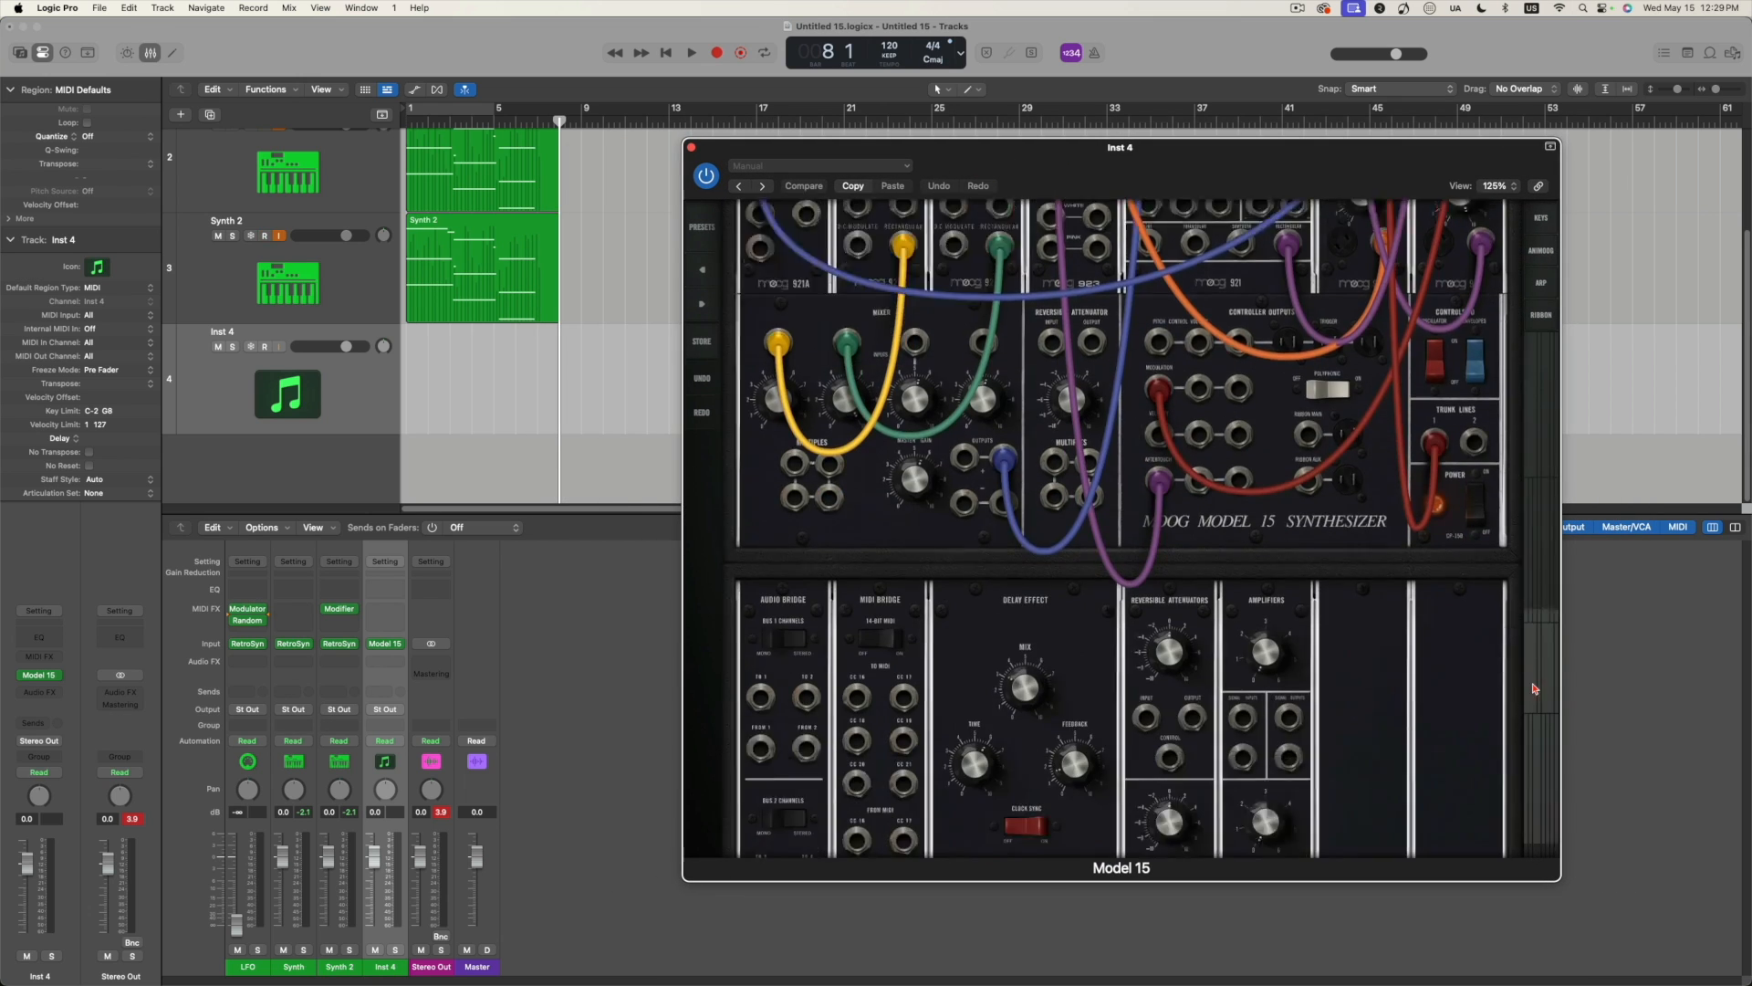
scroll(1022, 657, down, 5)
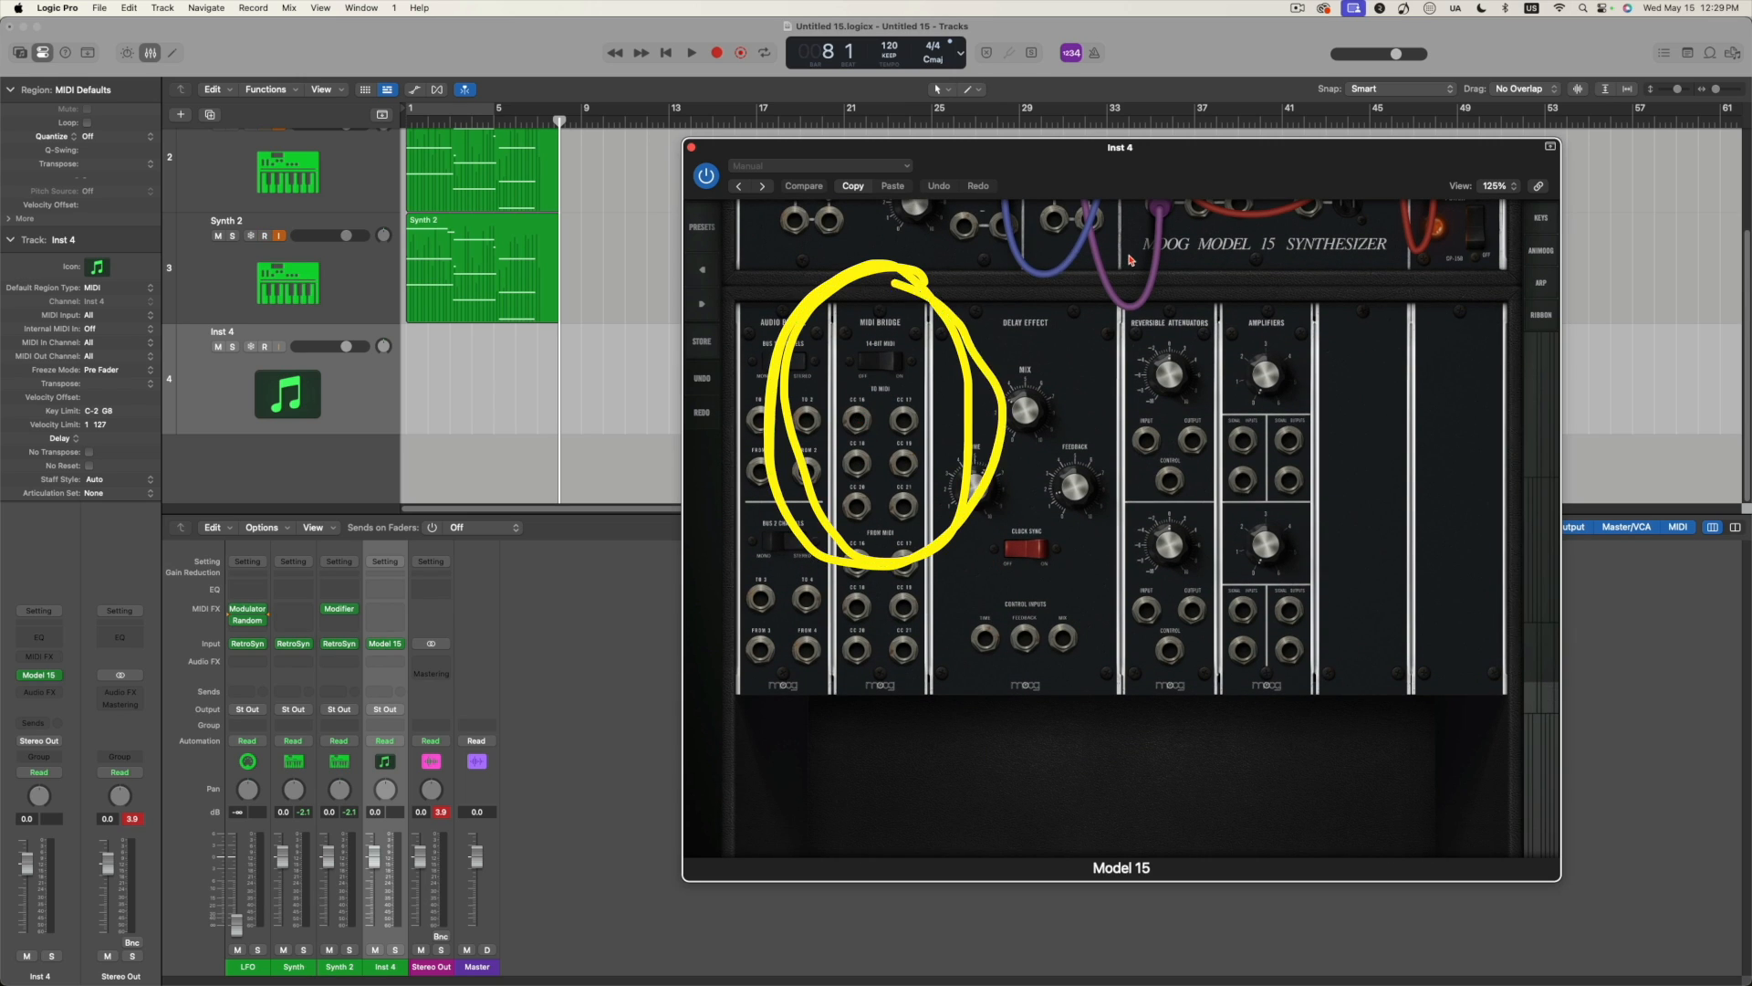
scroll(1129, 261, up, 3)
scroll(1129, 262, up, 1)
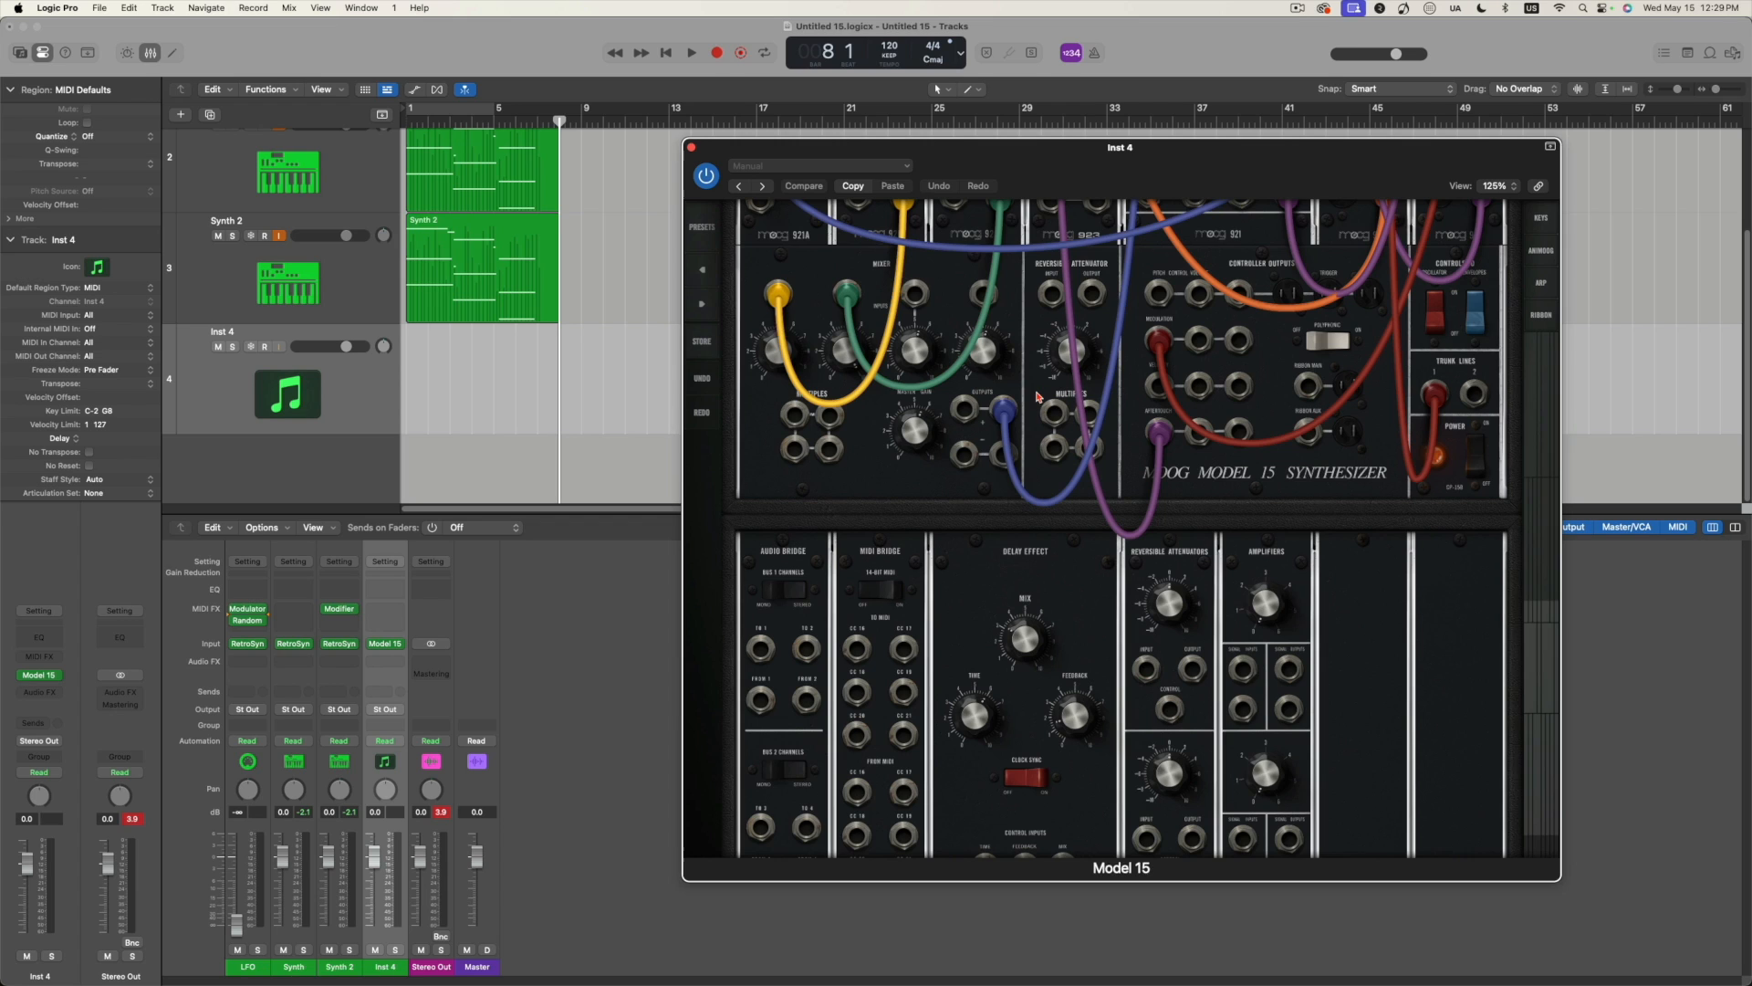
scroll(1038, 397, down, 1)
scroll(1037, 397, down, 5)
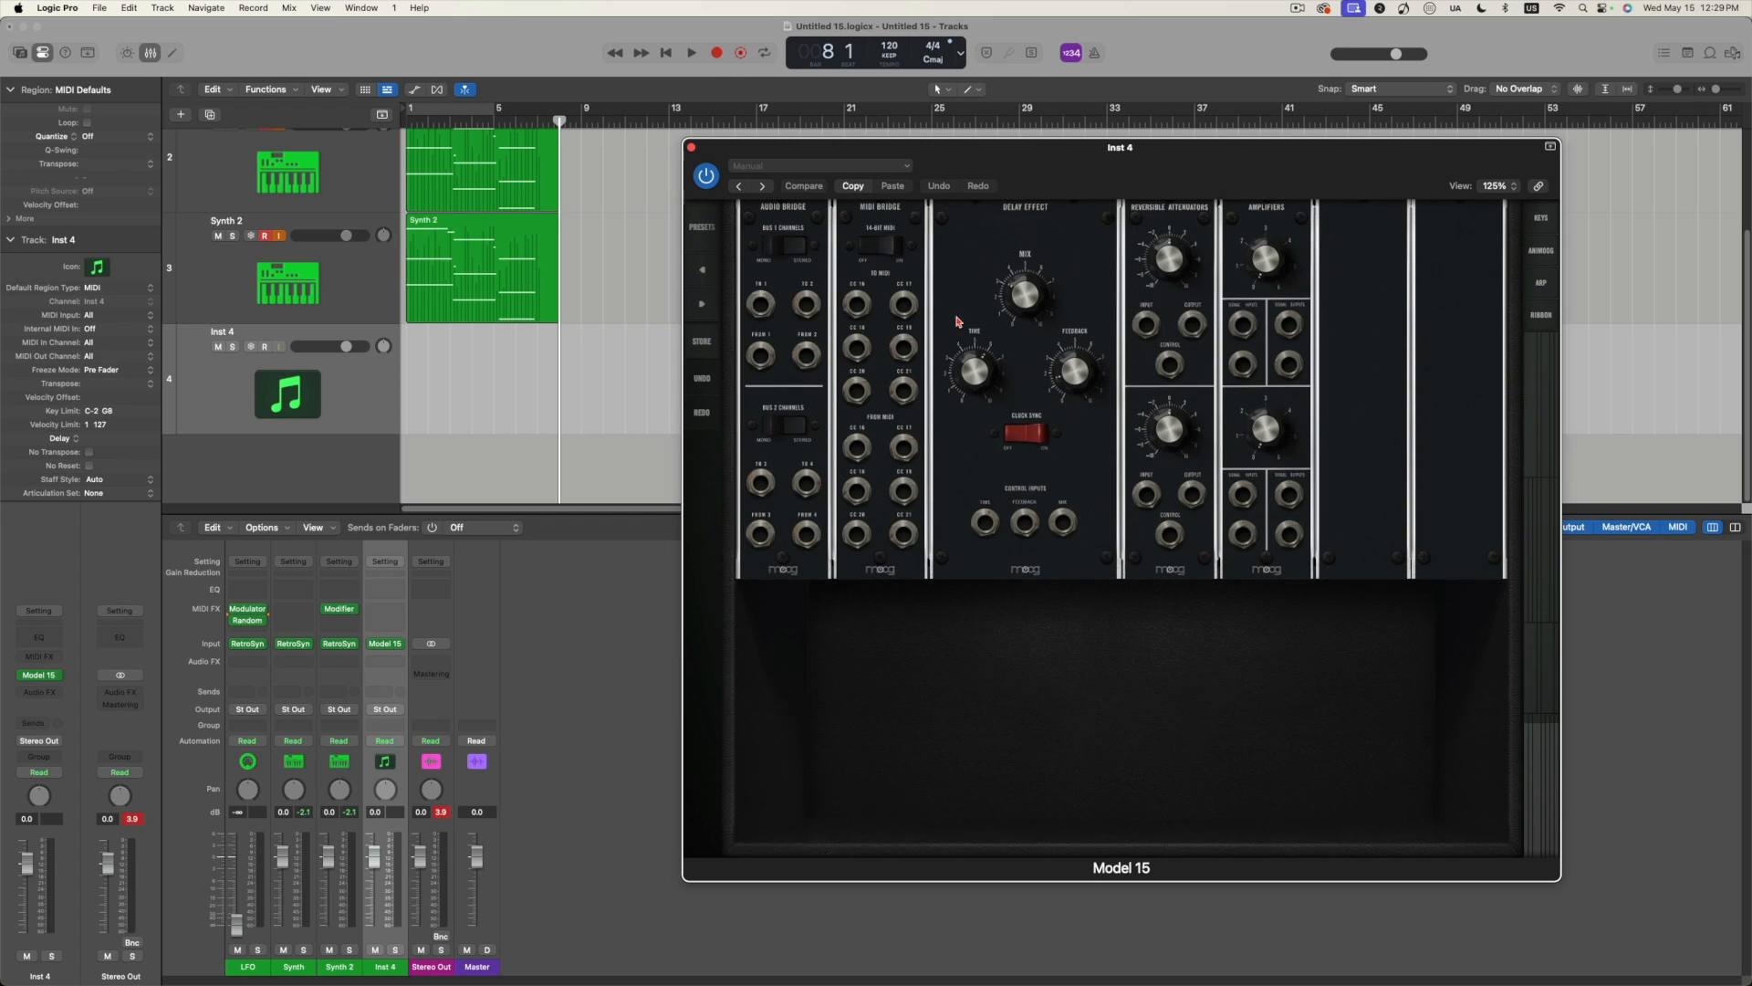
scroll(964, 312, up, 3)
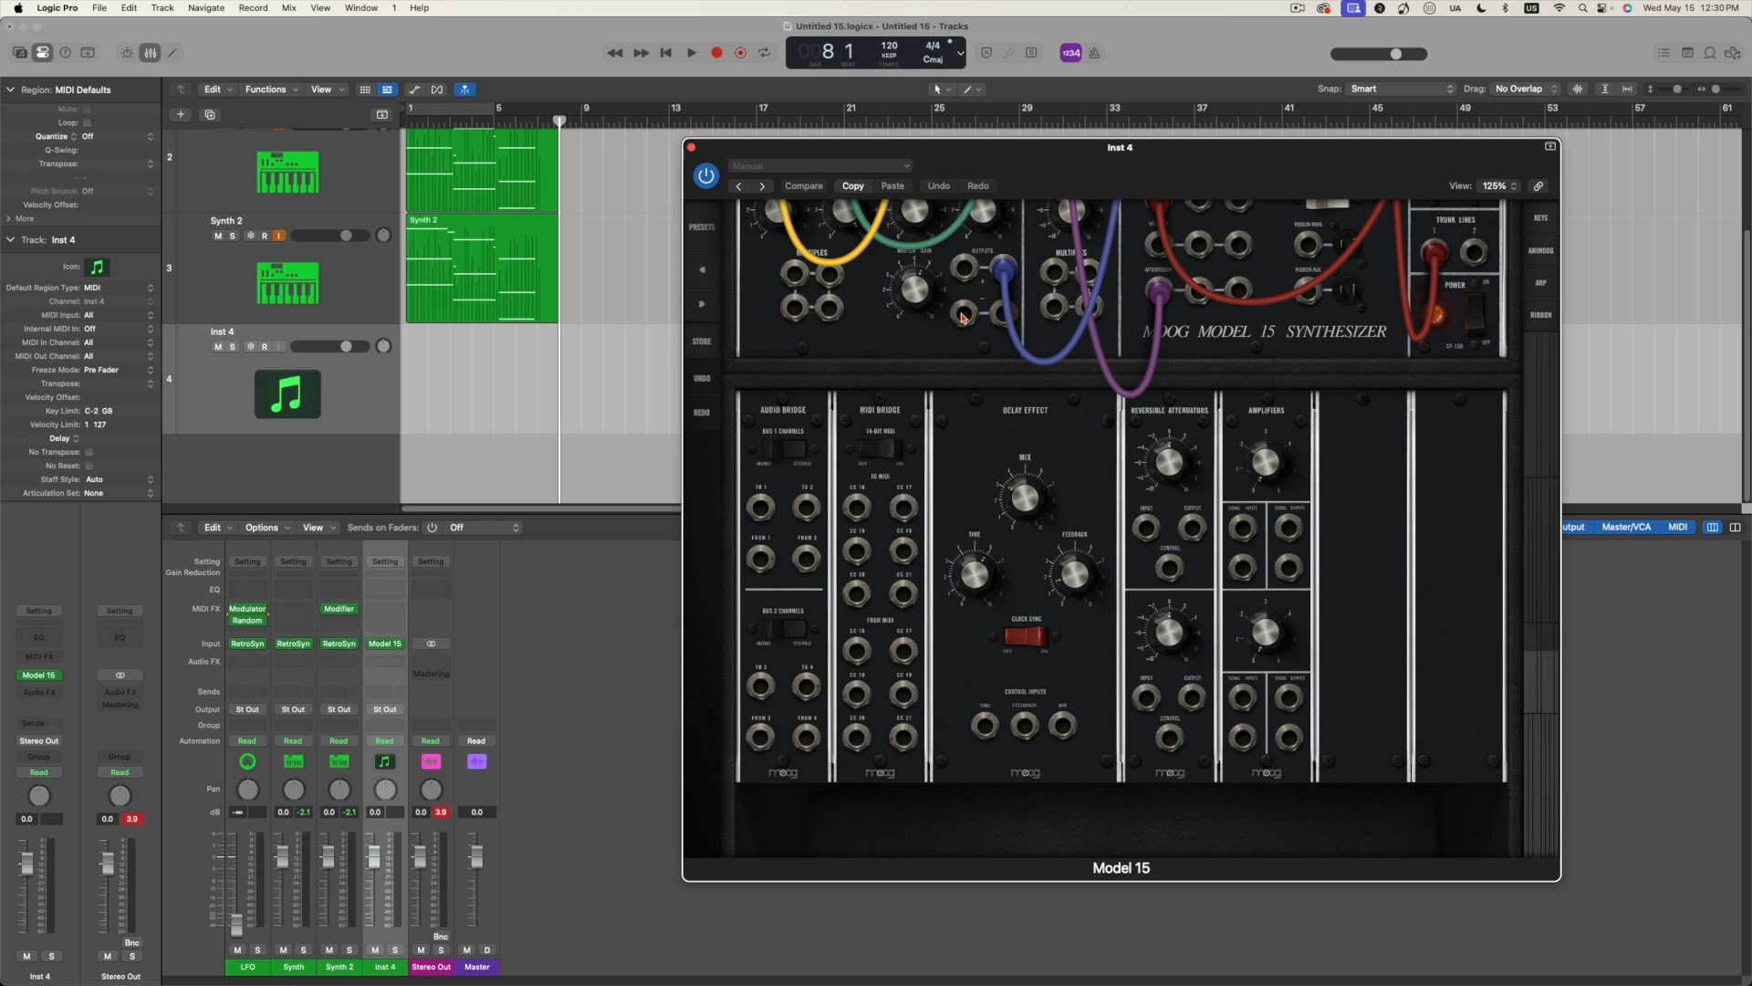
drag(965, 271, 866, 525)
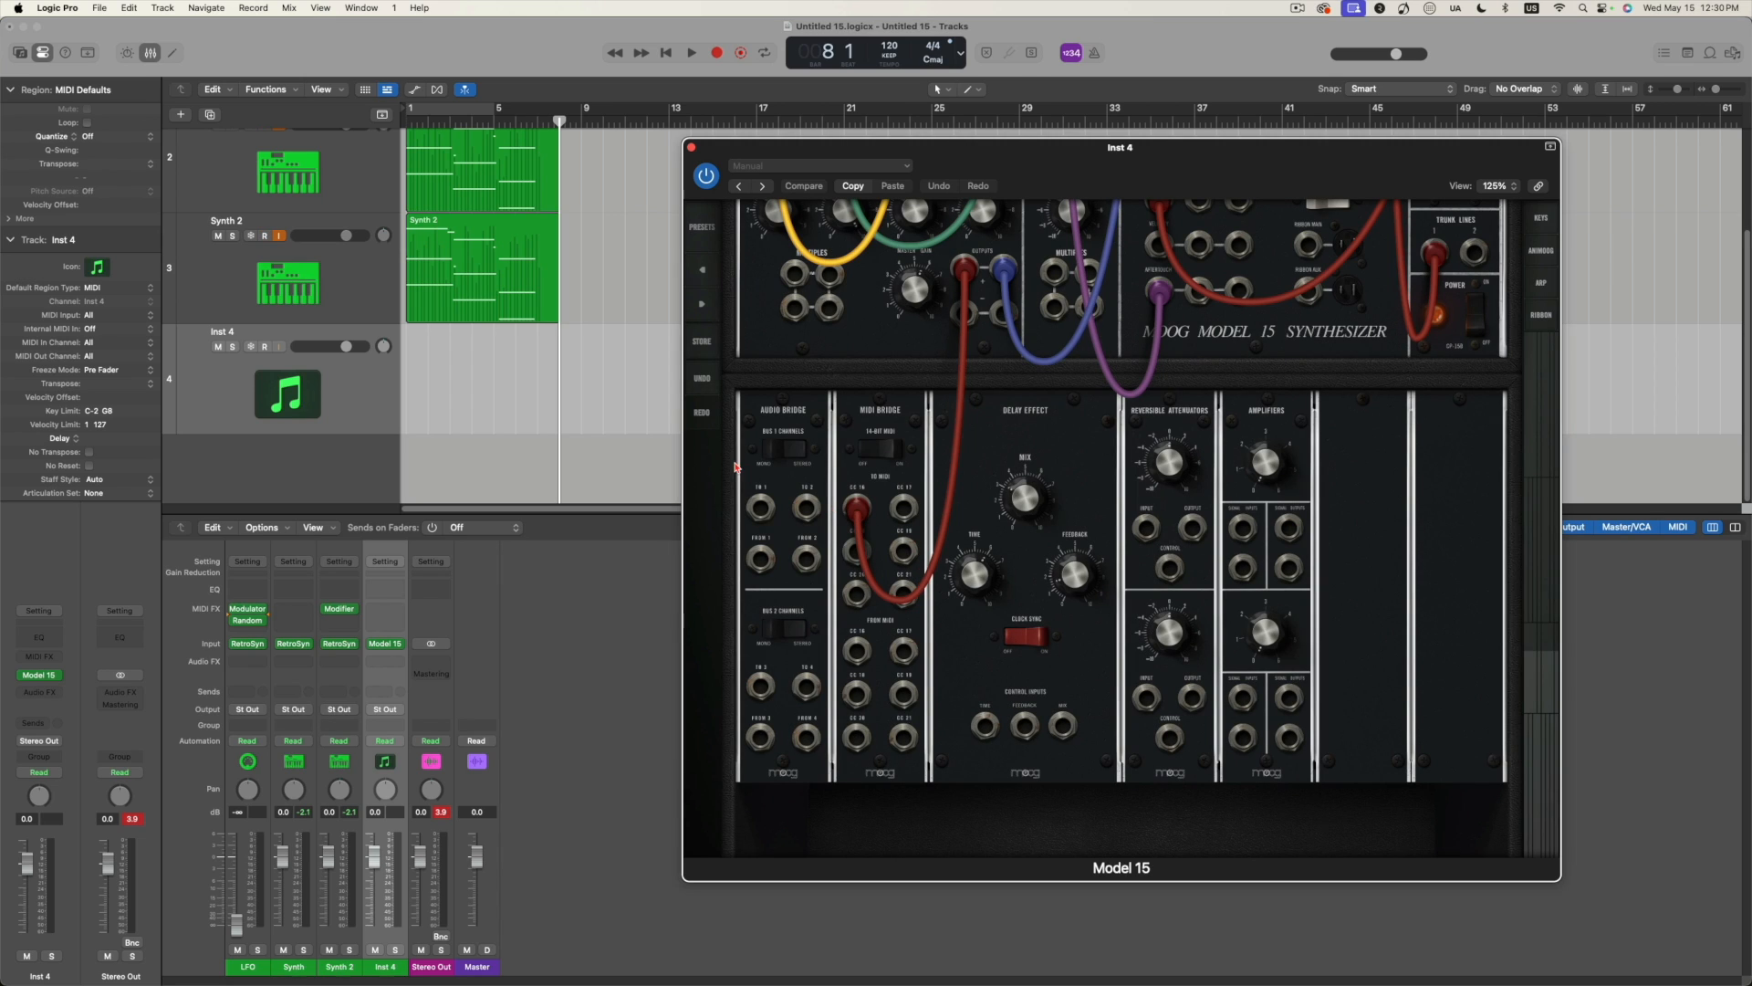
scroll(963, 509, down, 3)
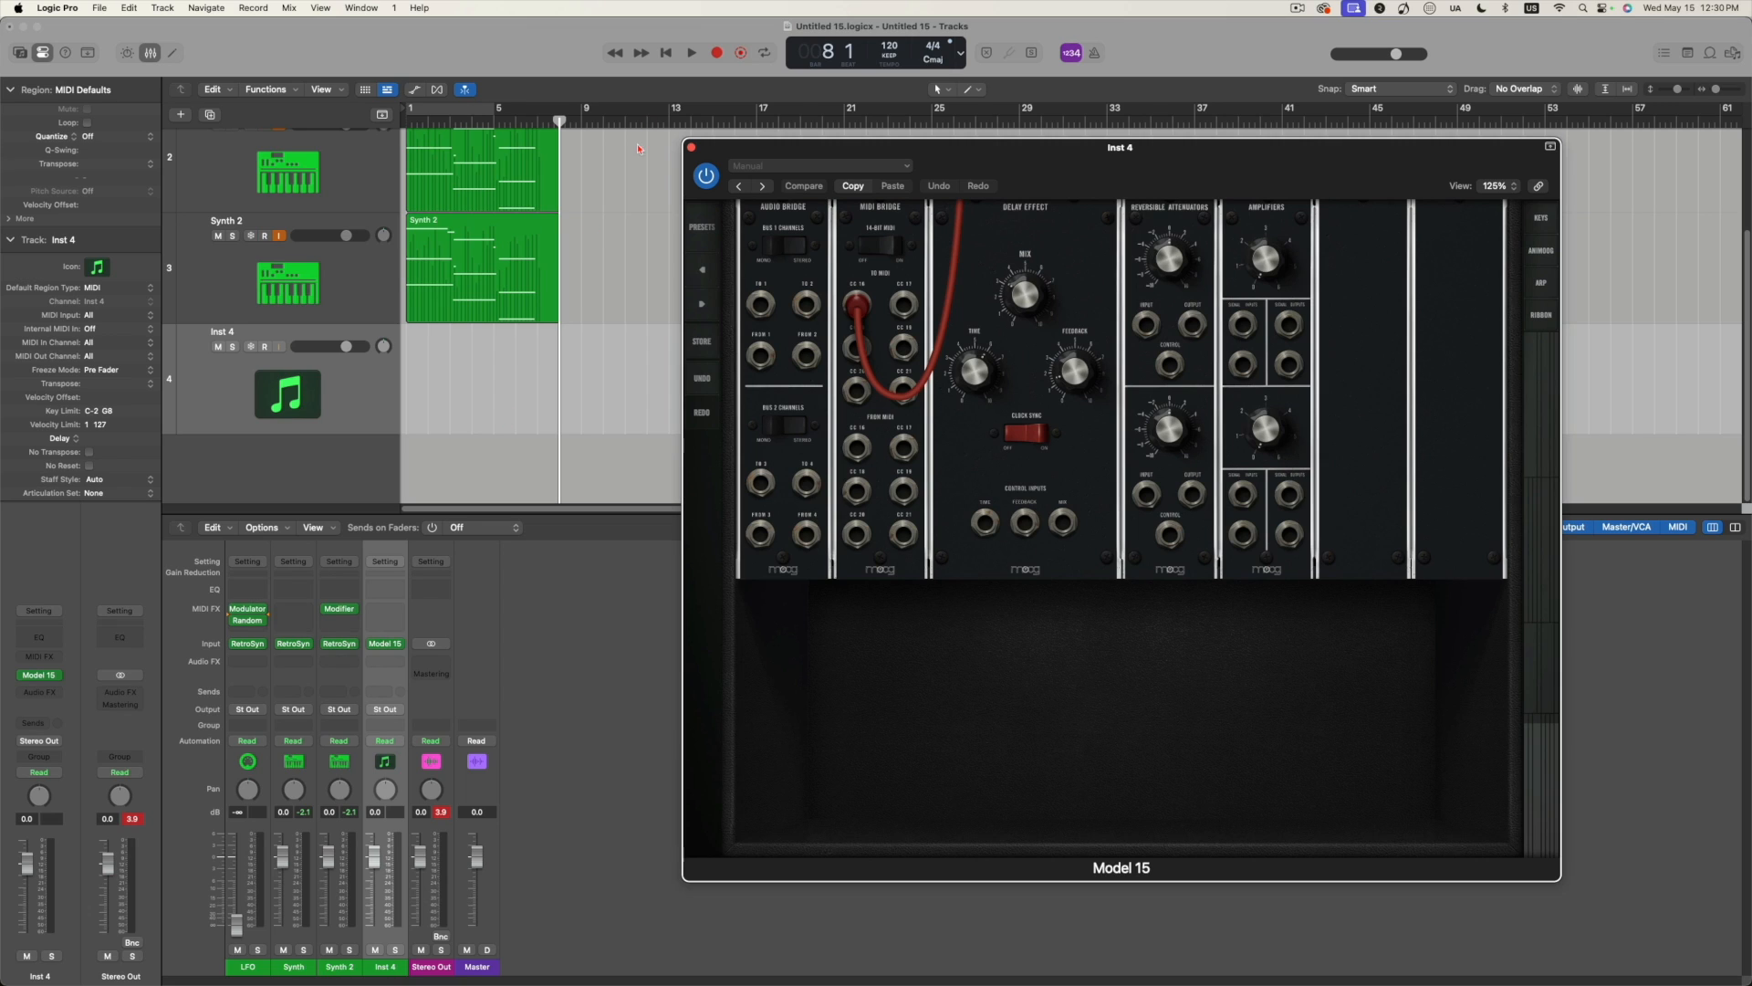
Move the playhead to bar 9 and set Synth 2's Internal MIDI In to the Instrument Output of Inst 4 - Model 15.
drag(559, 120, 582, 120)
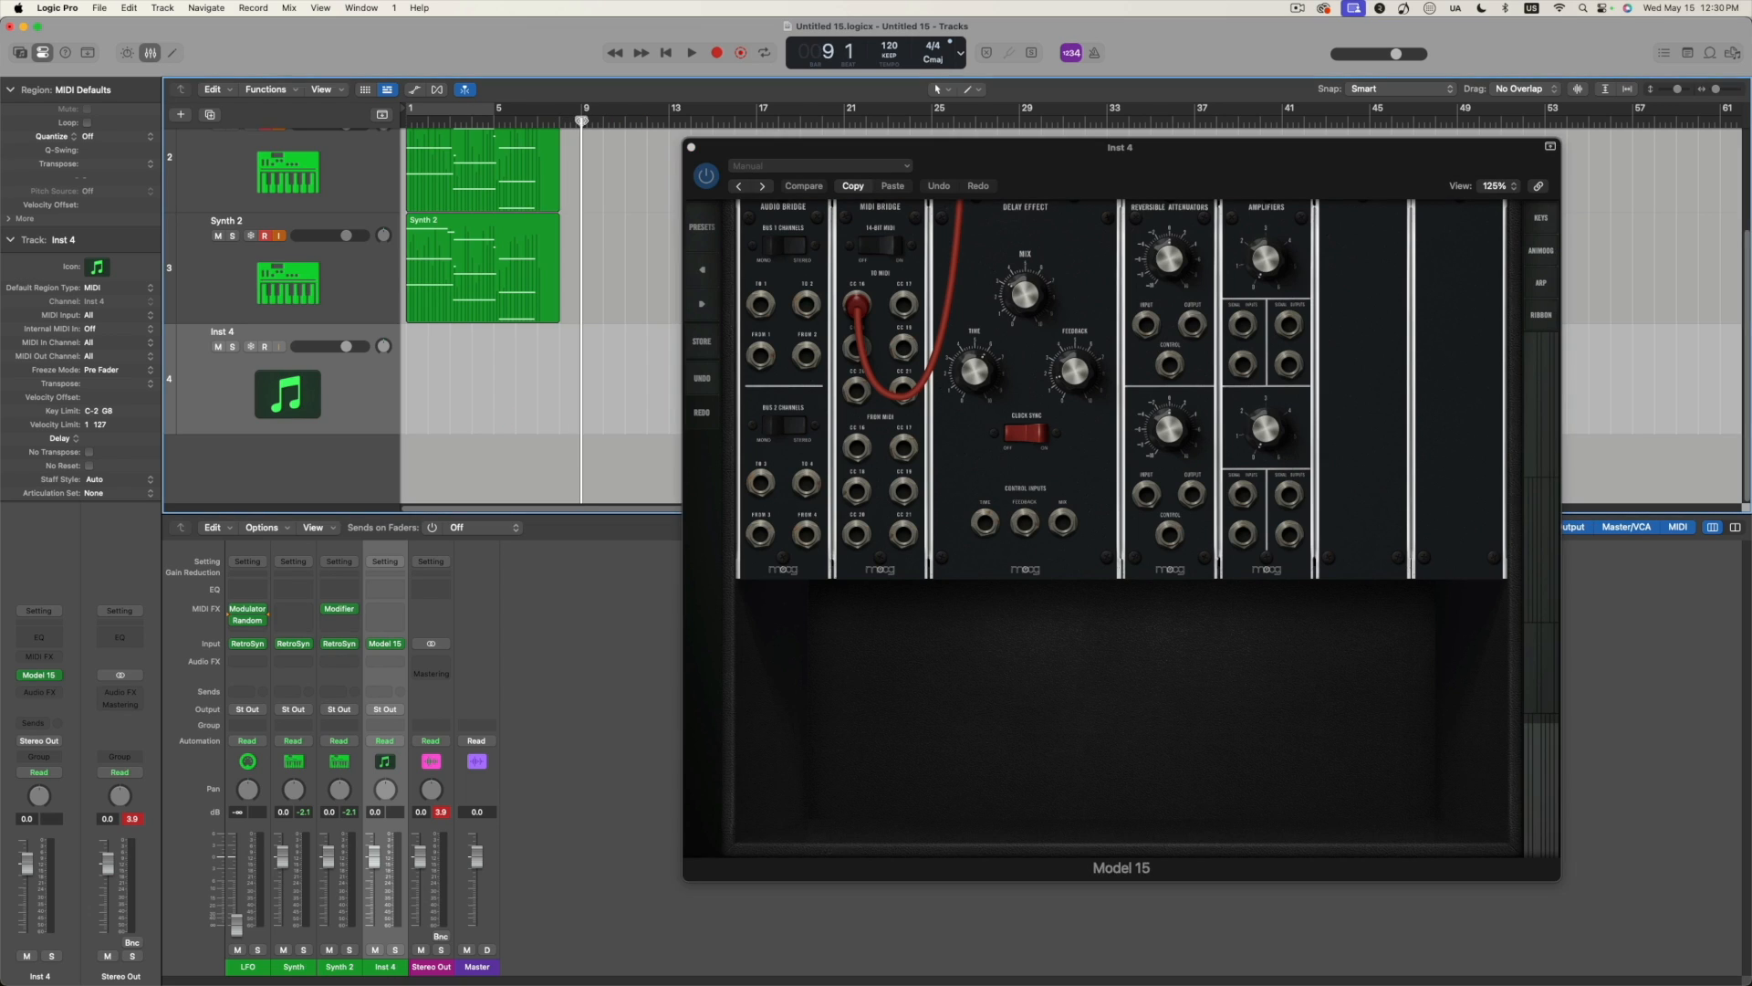
click(378, 270)
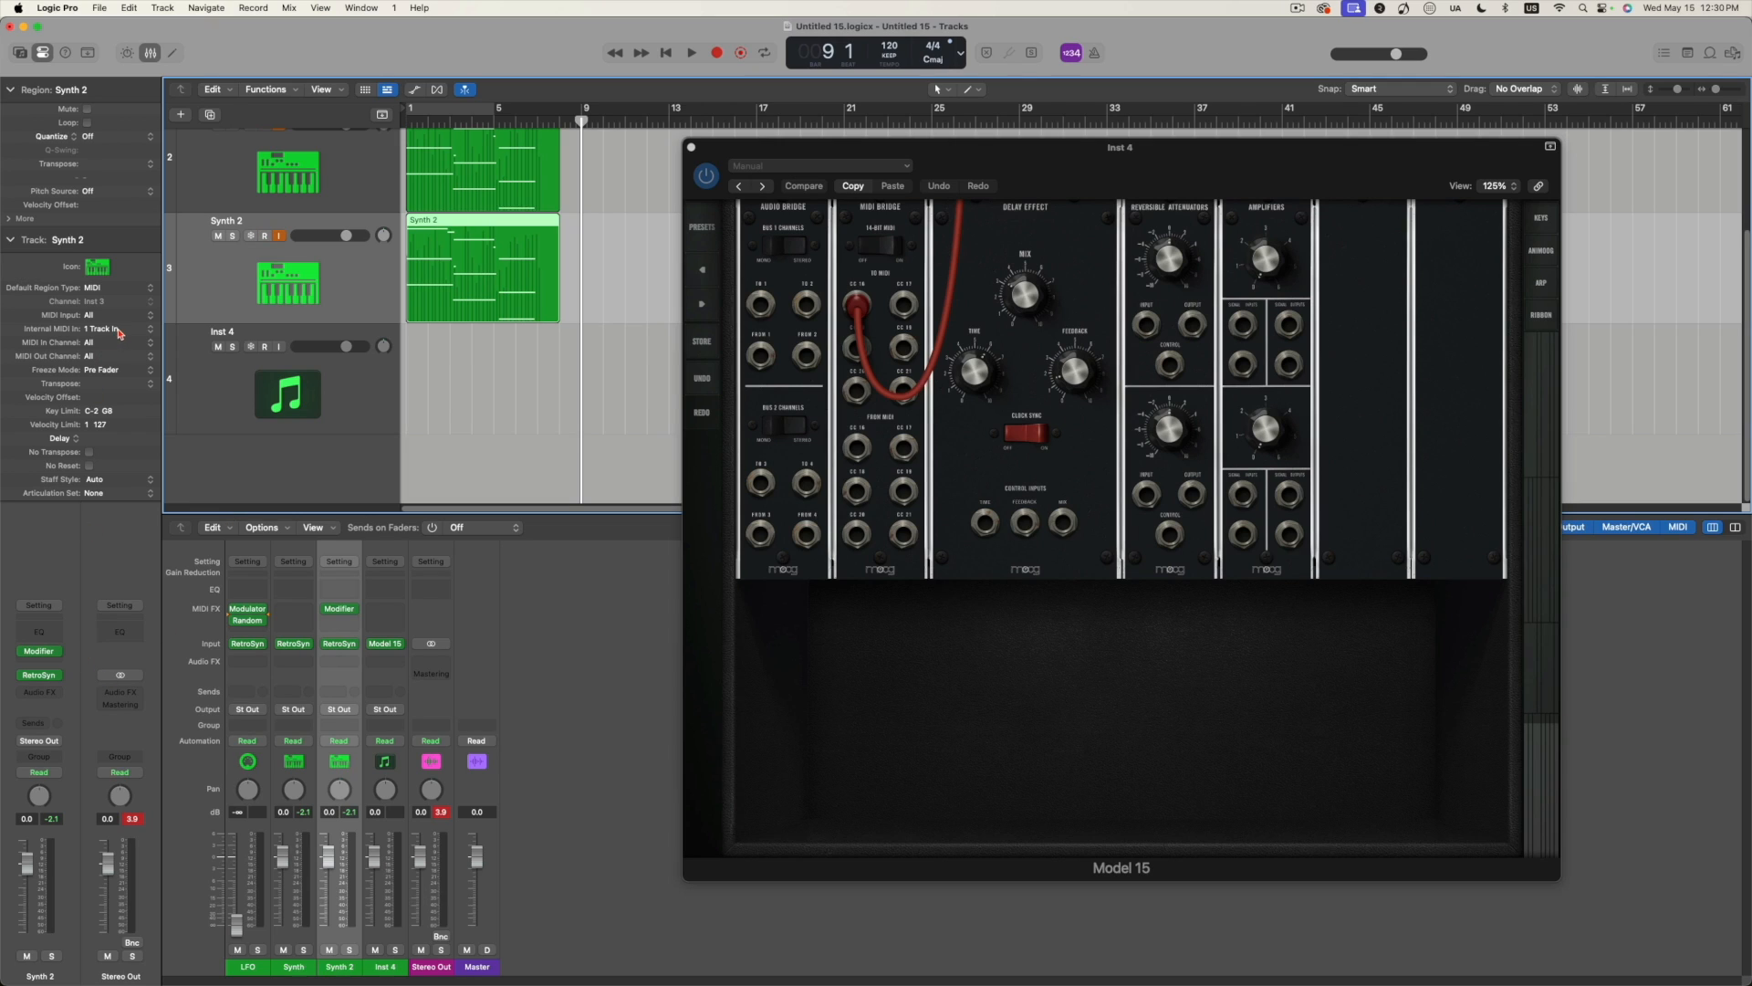
click(126, 333)
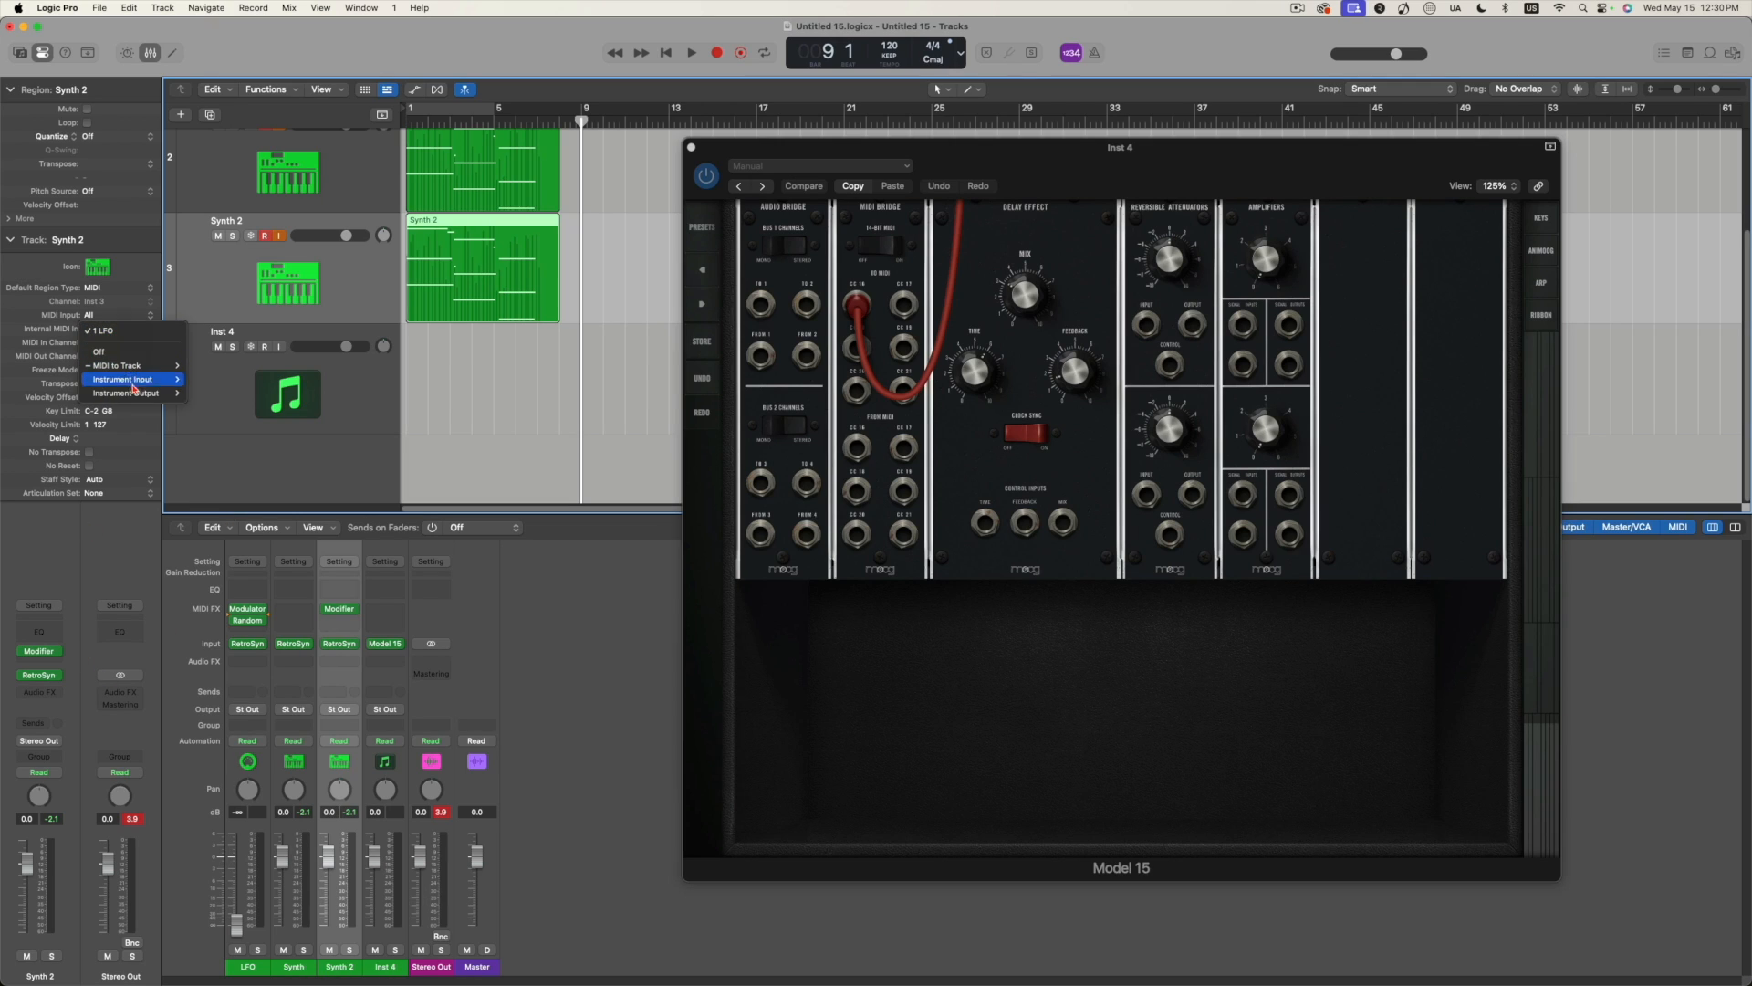
mouse_move(134, 392)
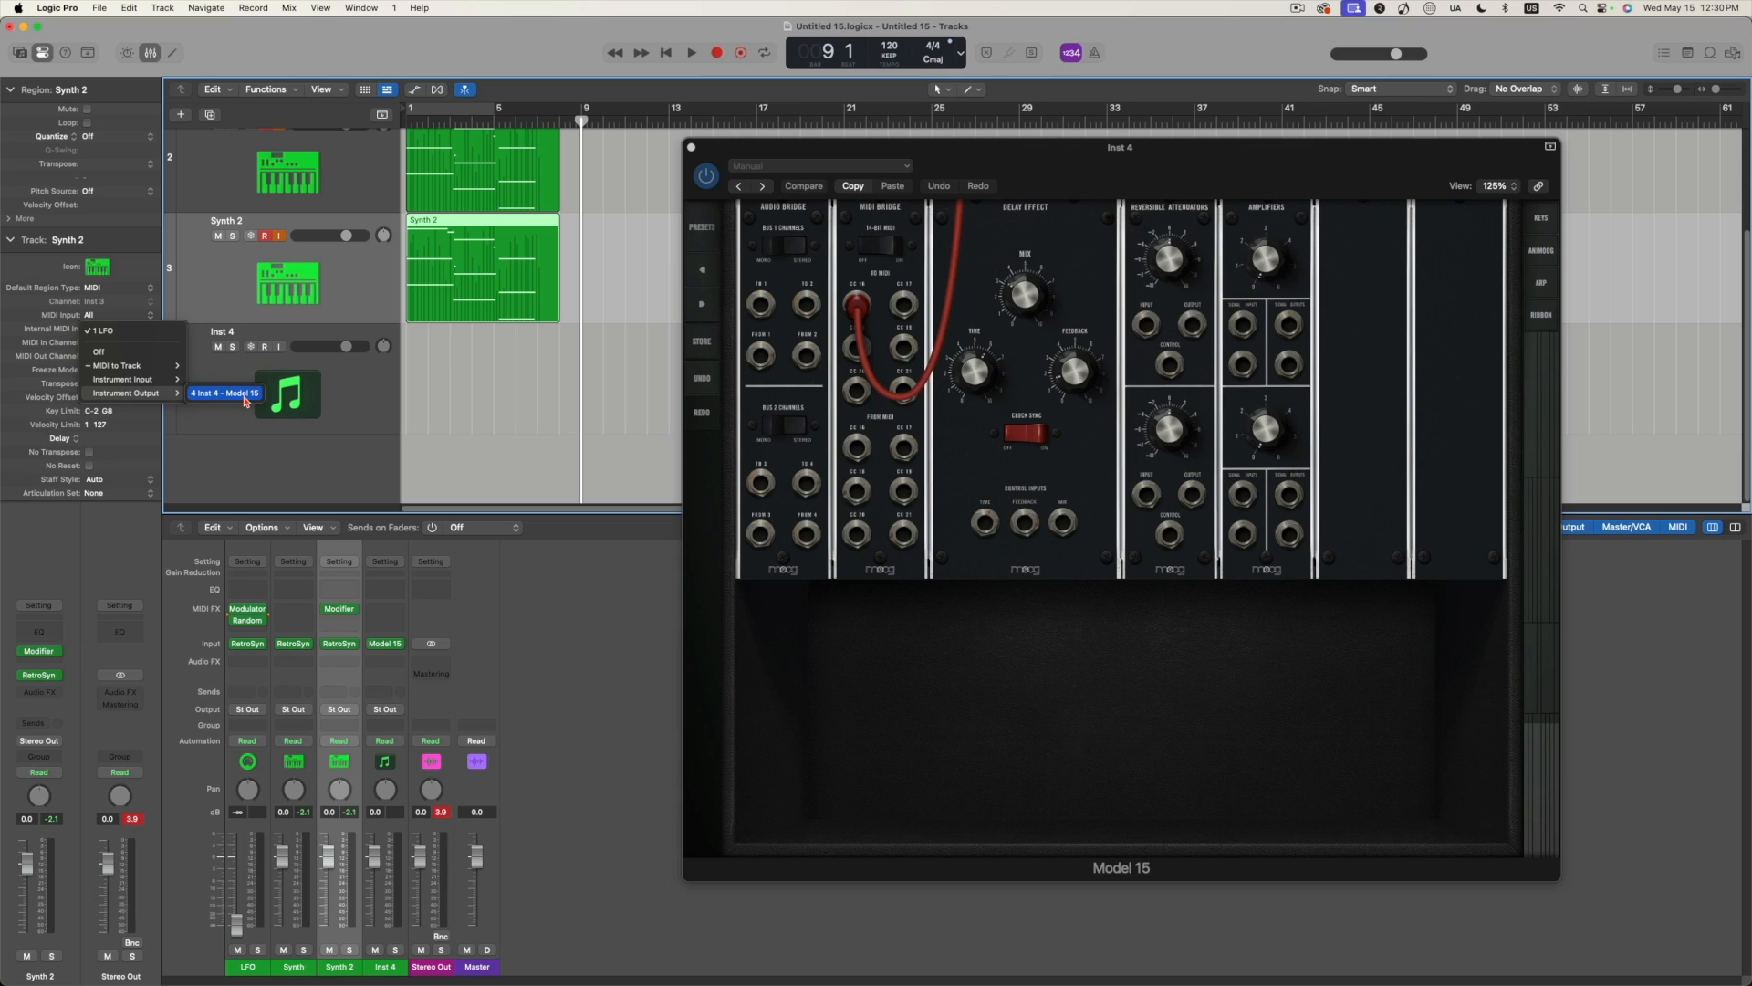
click(246, 394)
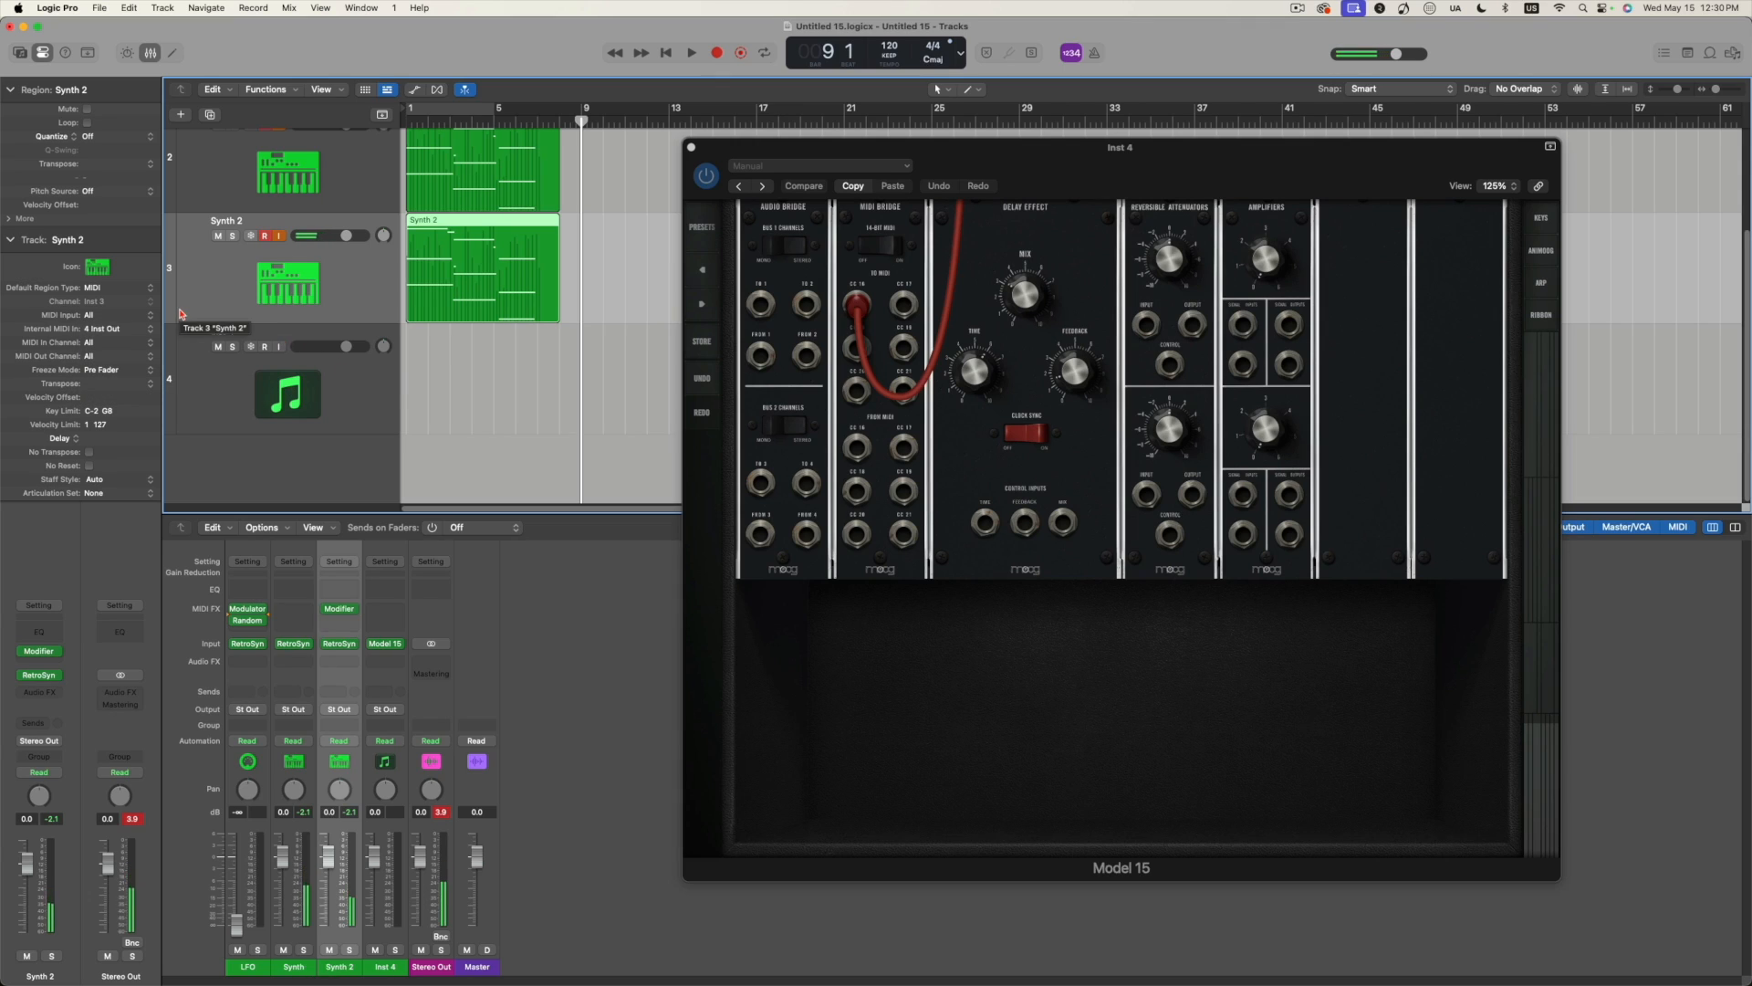
Lower the Synth track's volume all the way to silence it and move the Model 15 window further off the tracks.
scroll(185, 312, up, 4)
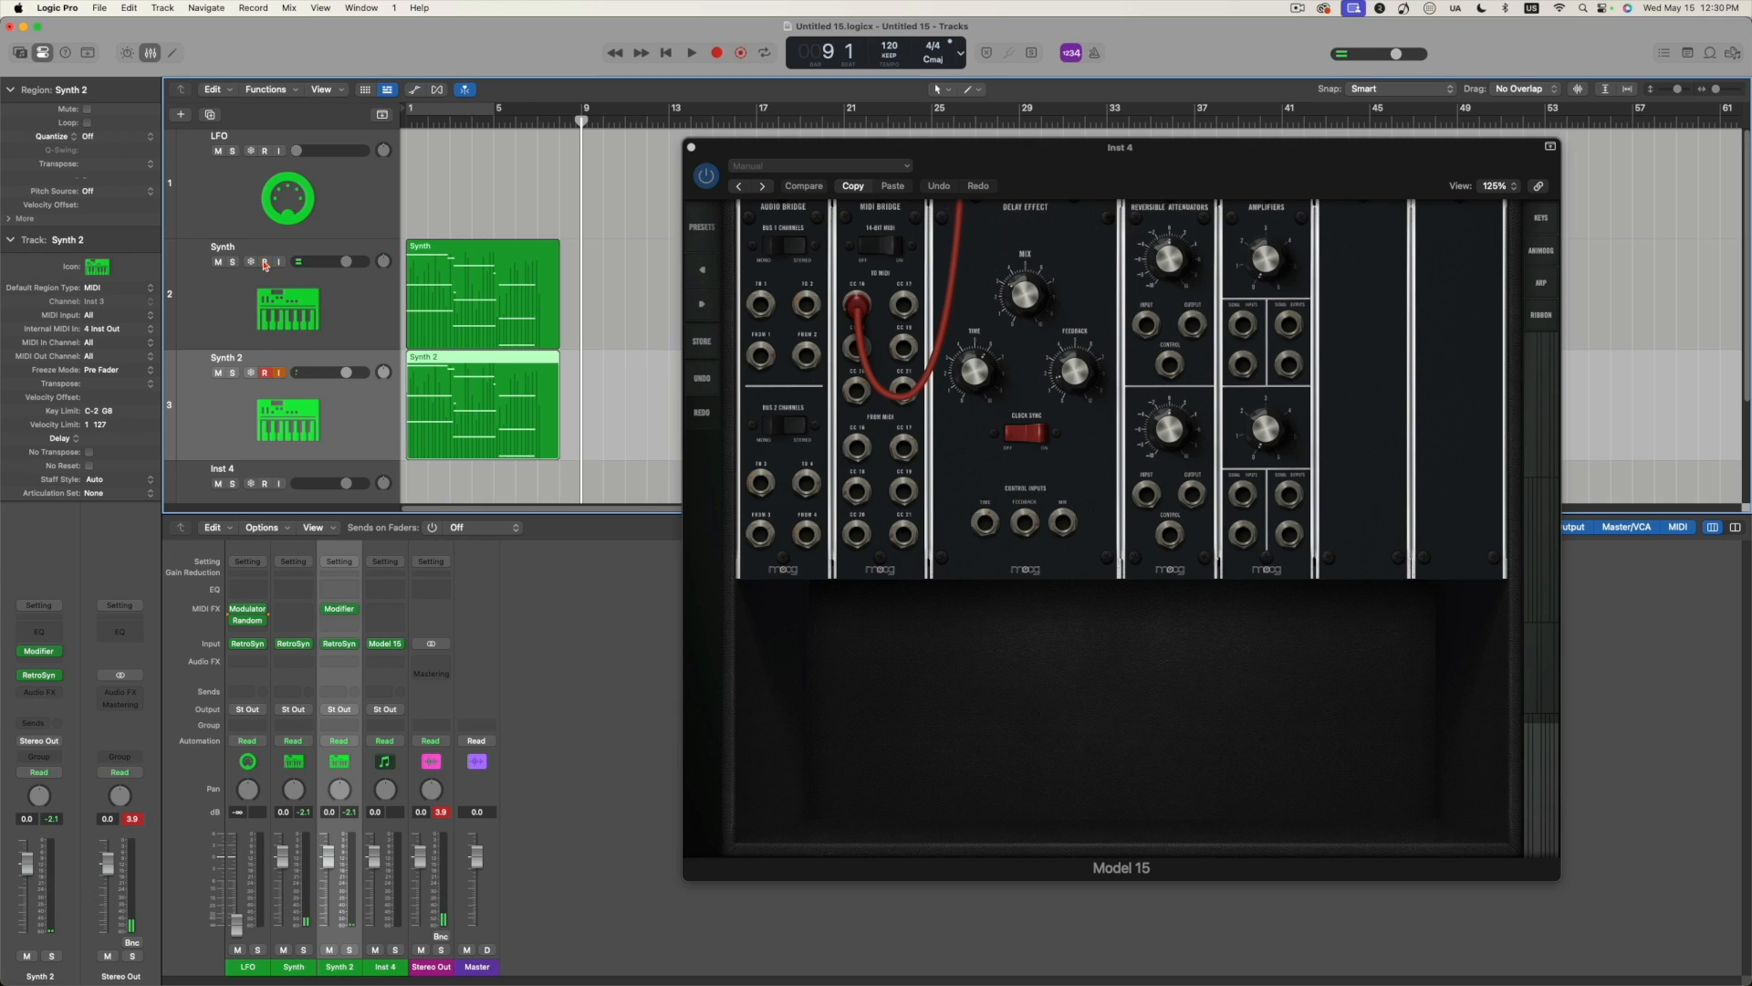
drag(346, 262, 294, 262)
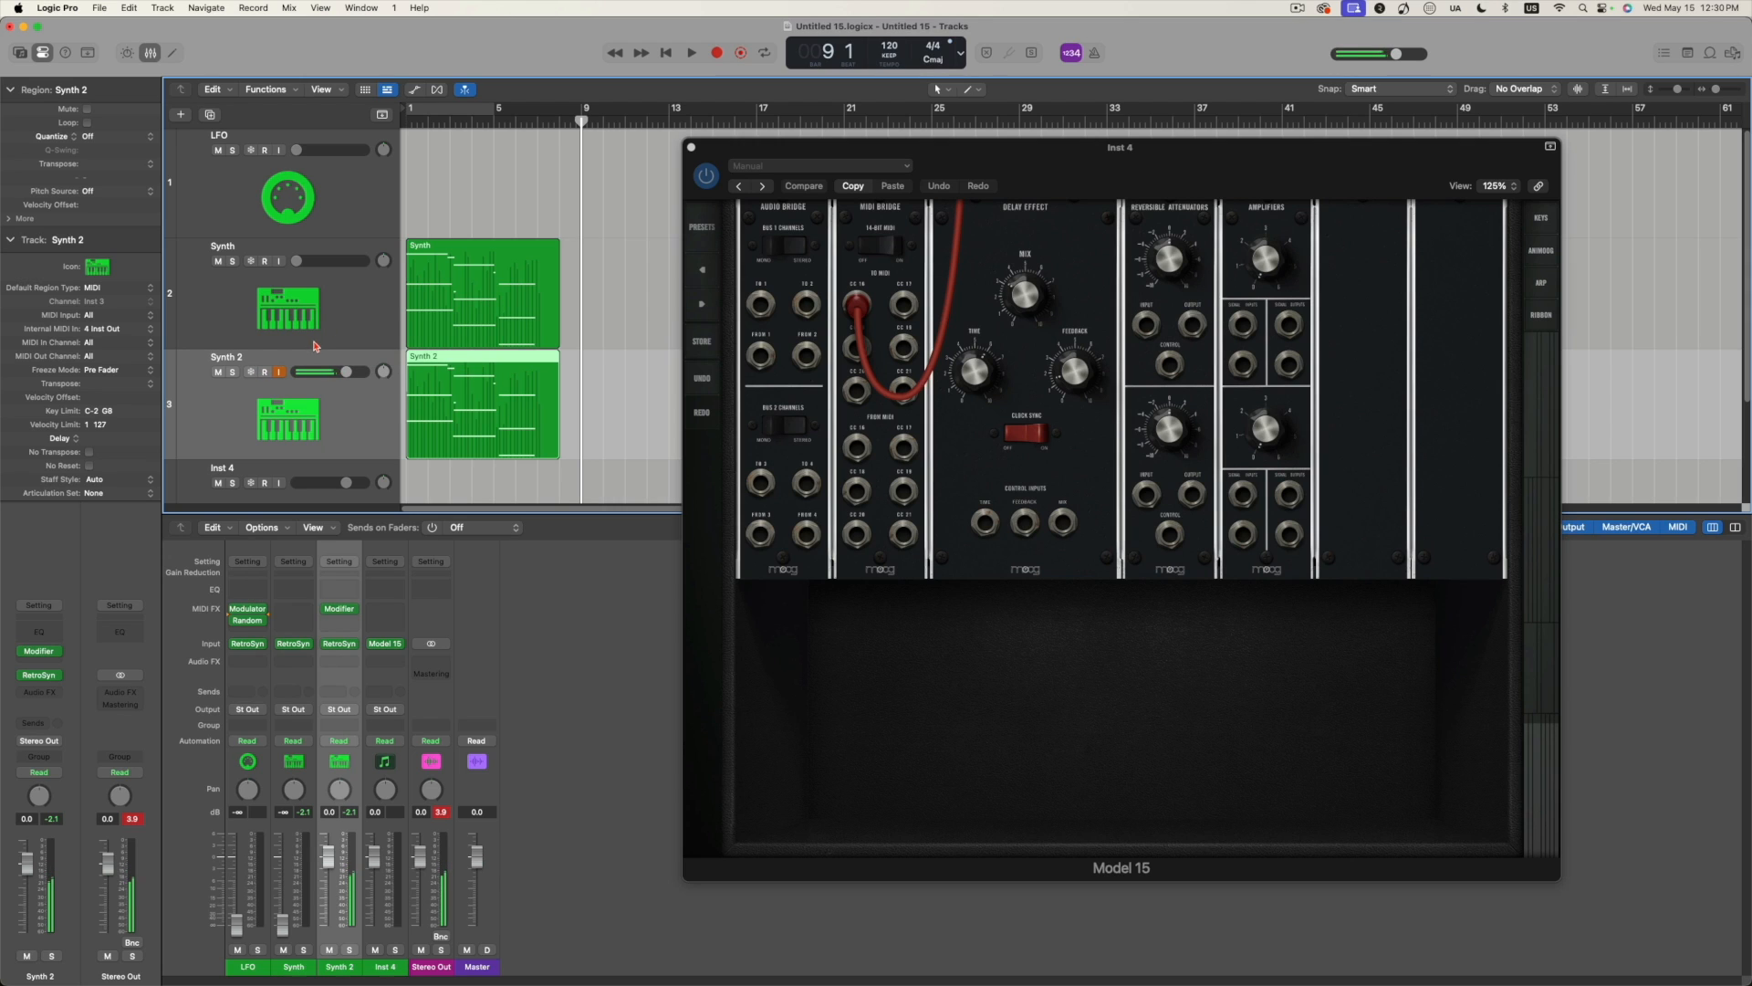
drag(727, 152, 866, 151)
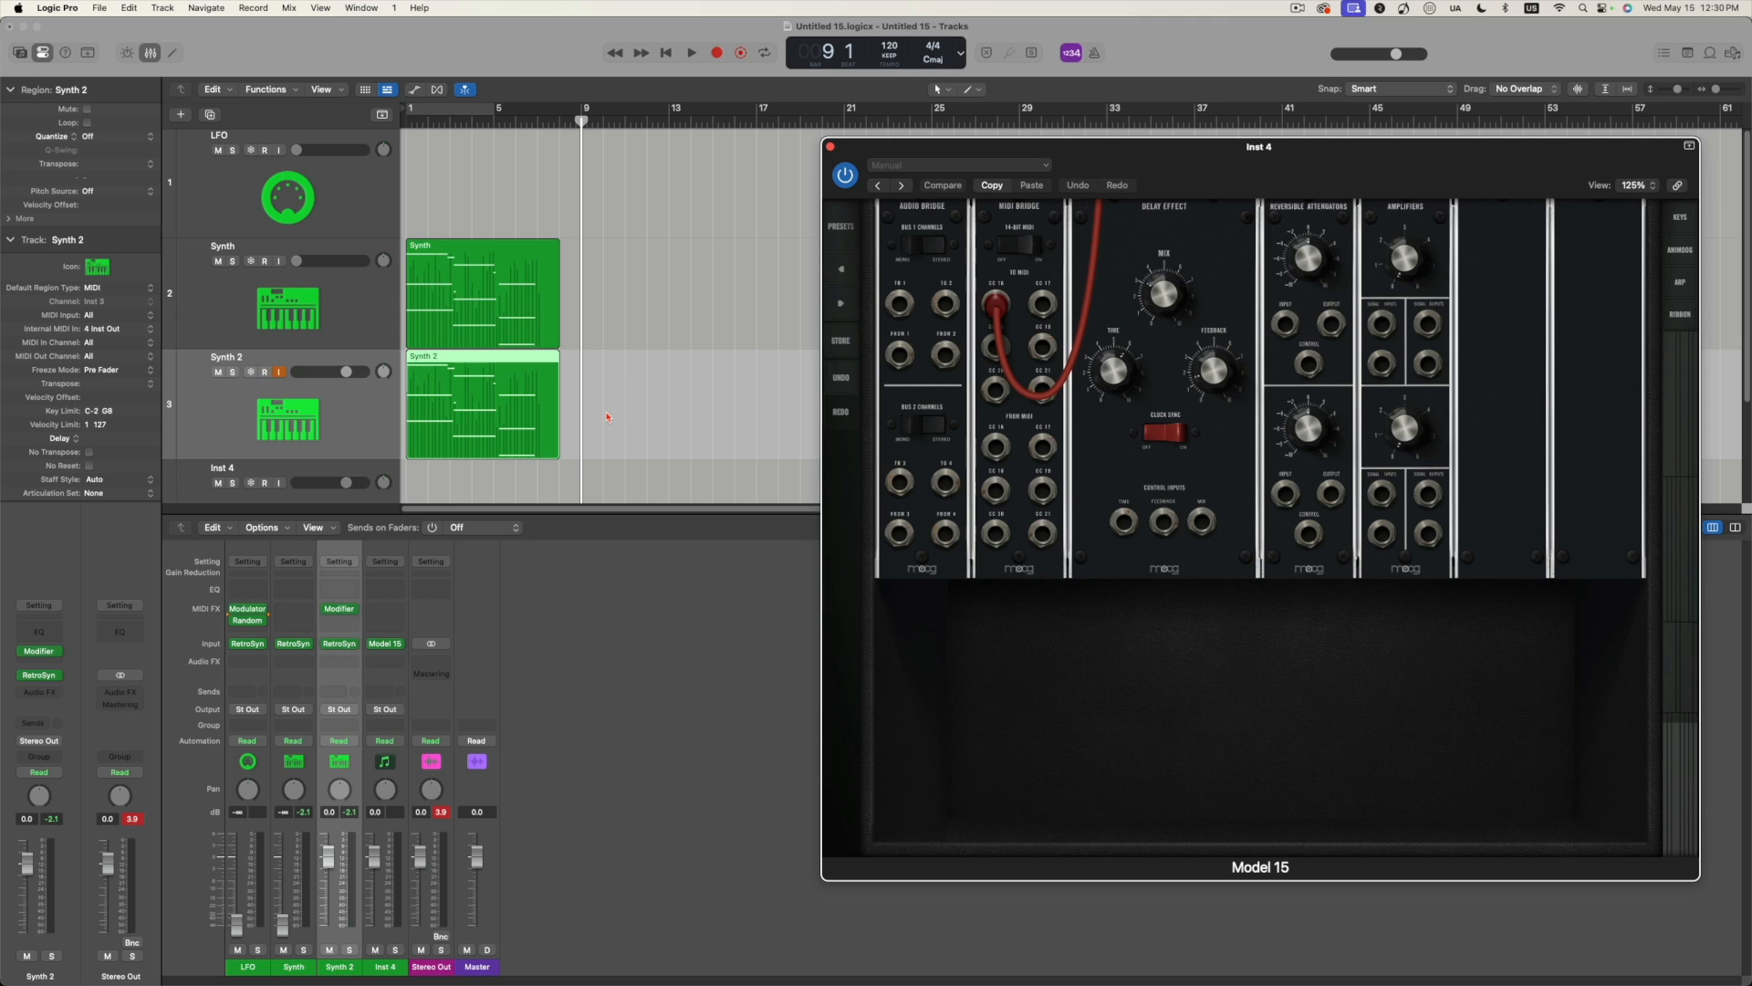
Record Model 15's MIDI output onto the Synth 2 track from bar 9 to about bar 15.
scroll(608, 417, down, 3)
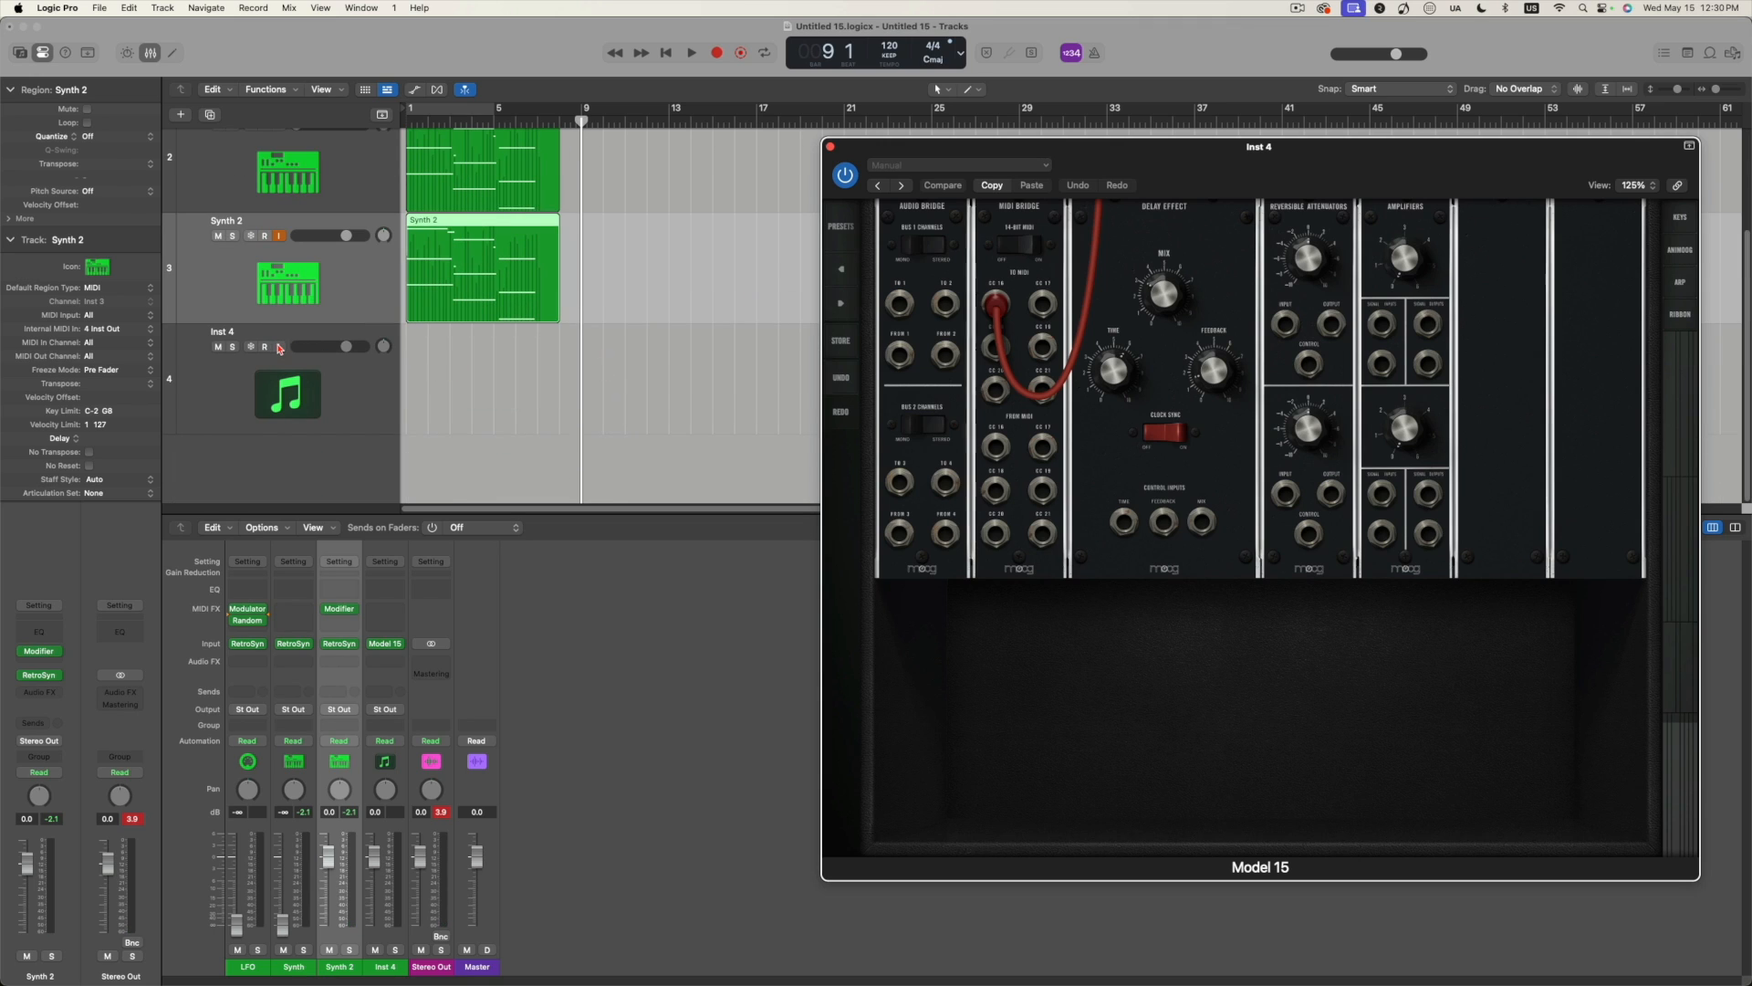
click(714, 54)
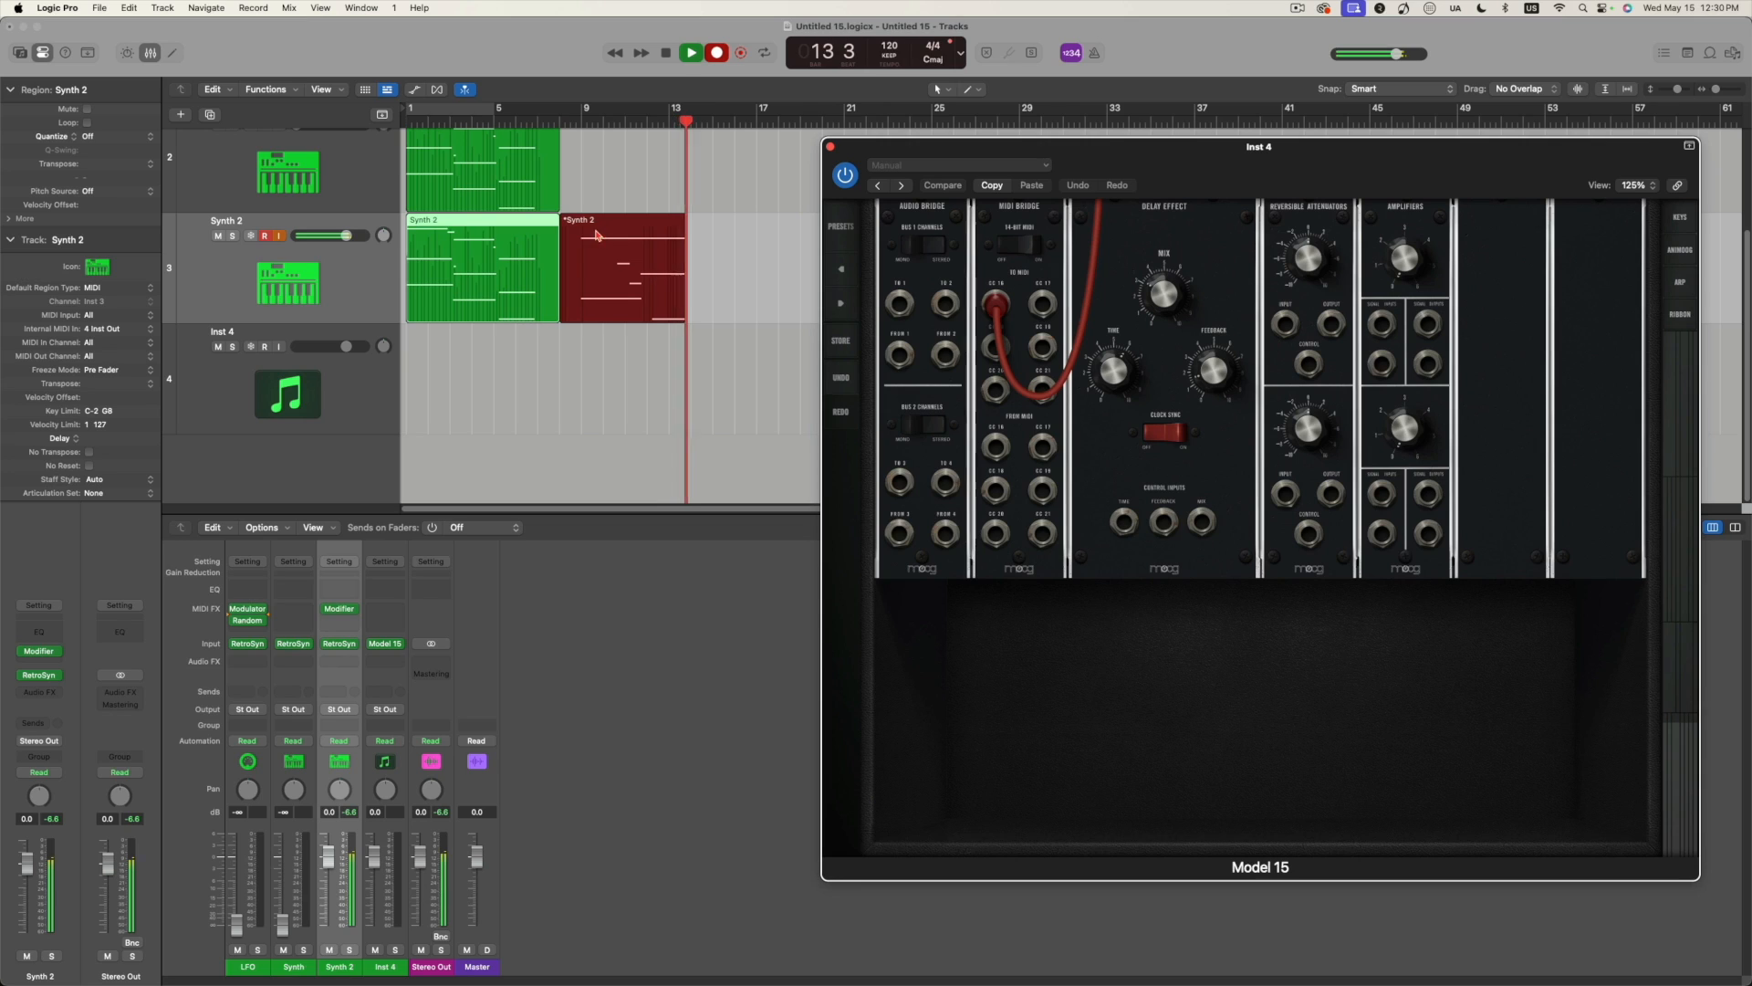
click(716, 159)
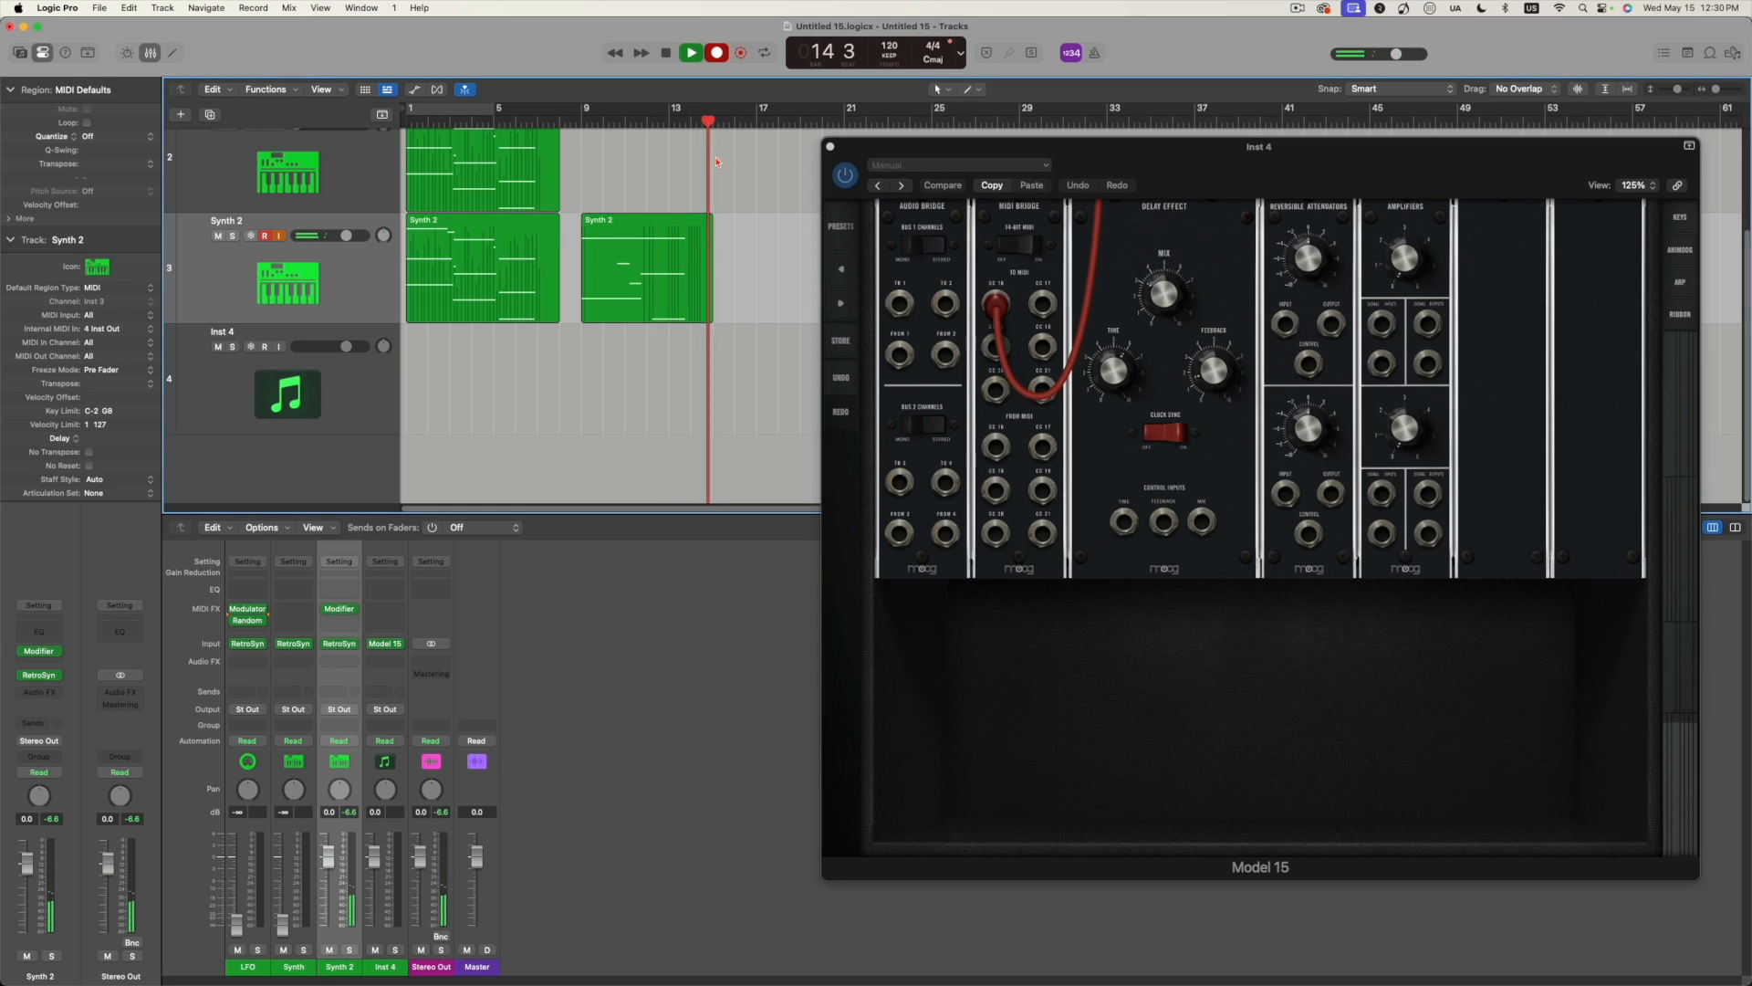
key(space)
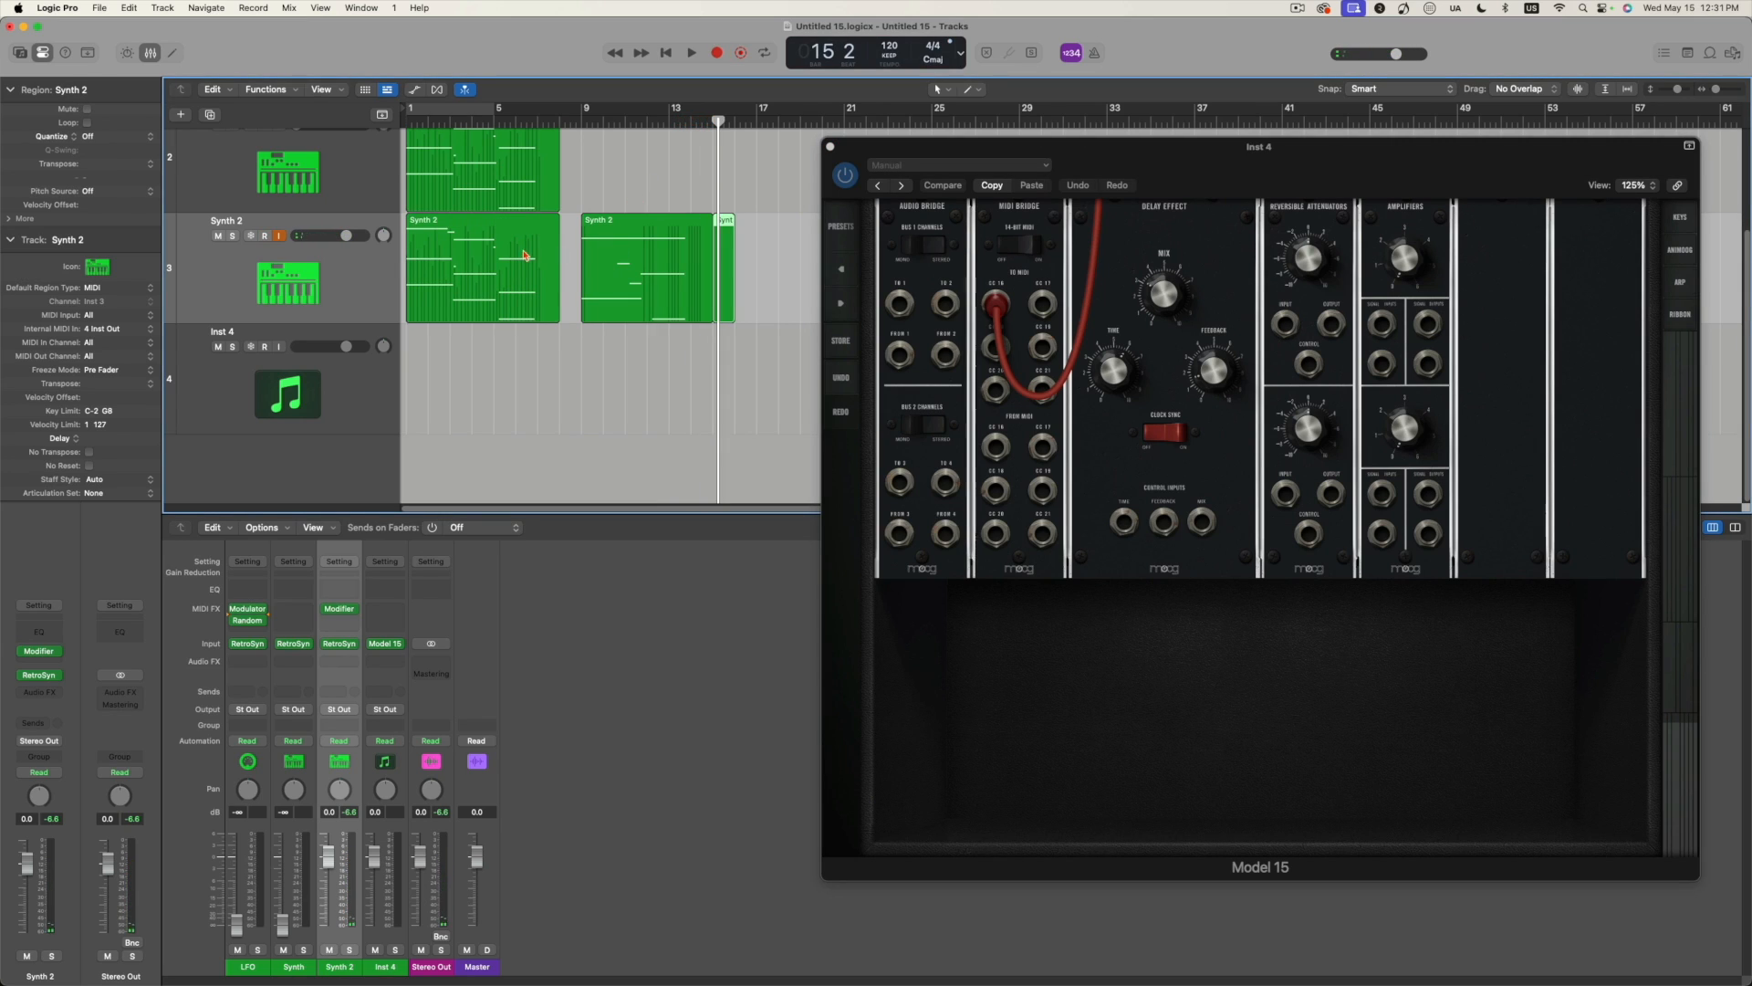
Open Synth 2's region at bar 9 in the Piano Roll and examine its recorded Ch. 1: 16 = General #1 controller data.
double_click(650, 223)
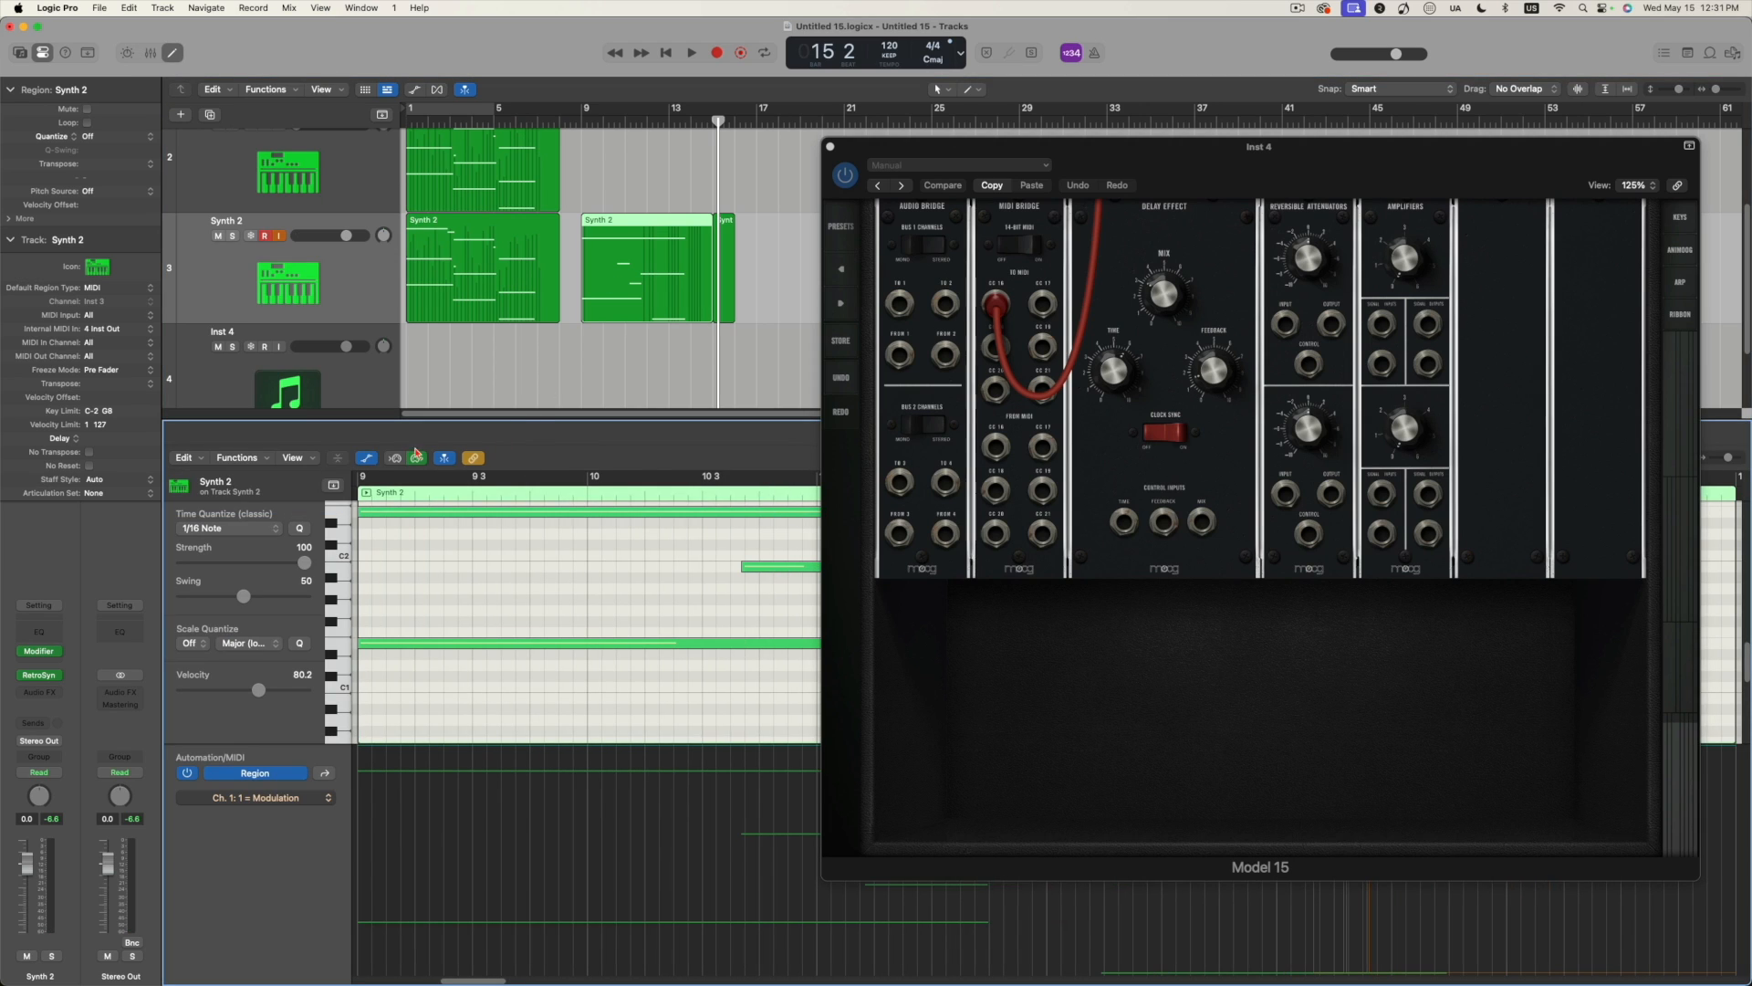
click(270, 798)
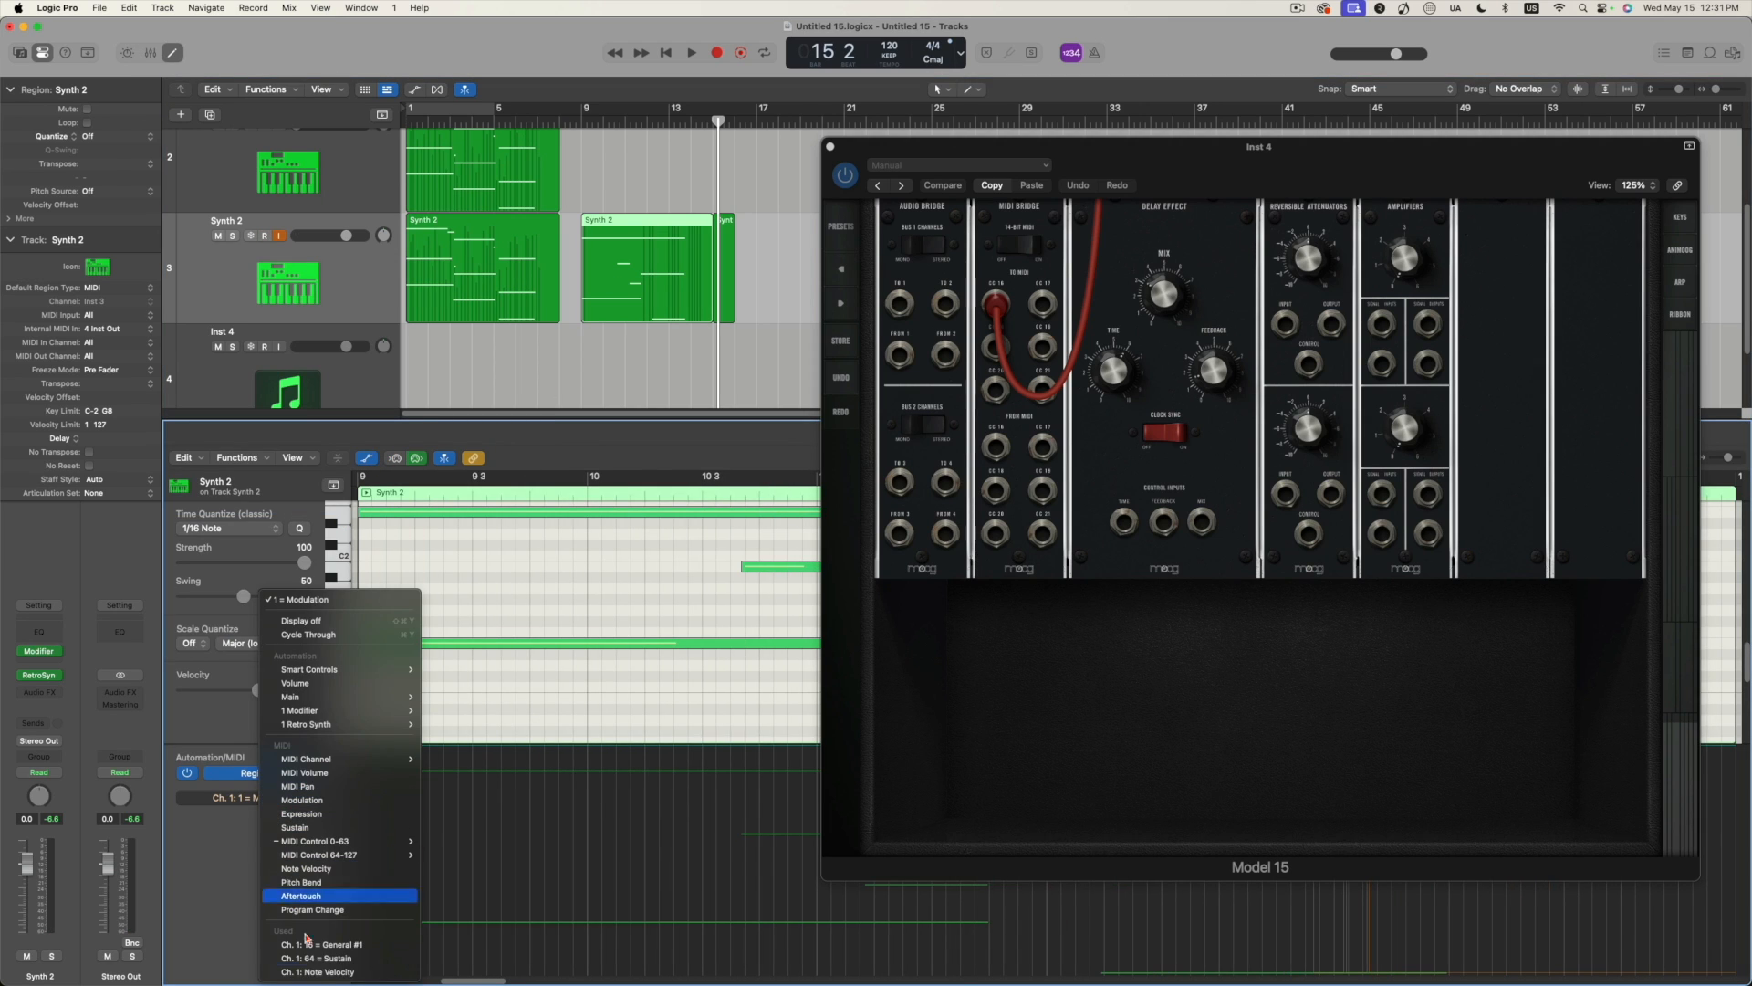
click(345, 946)
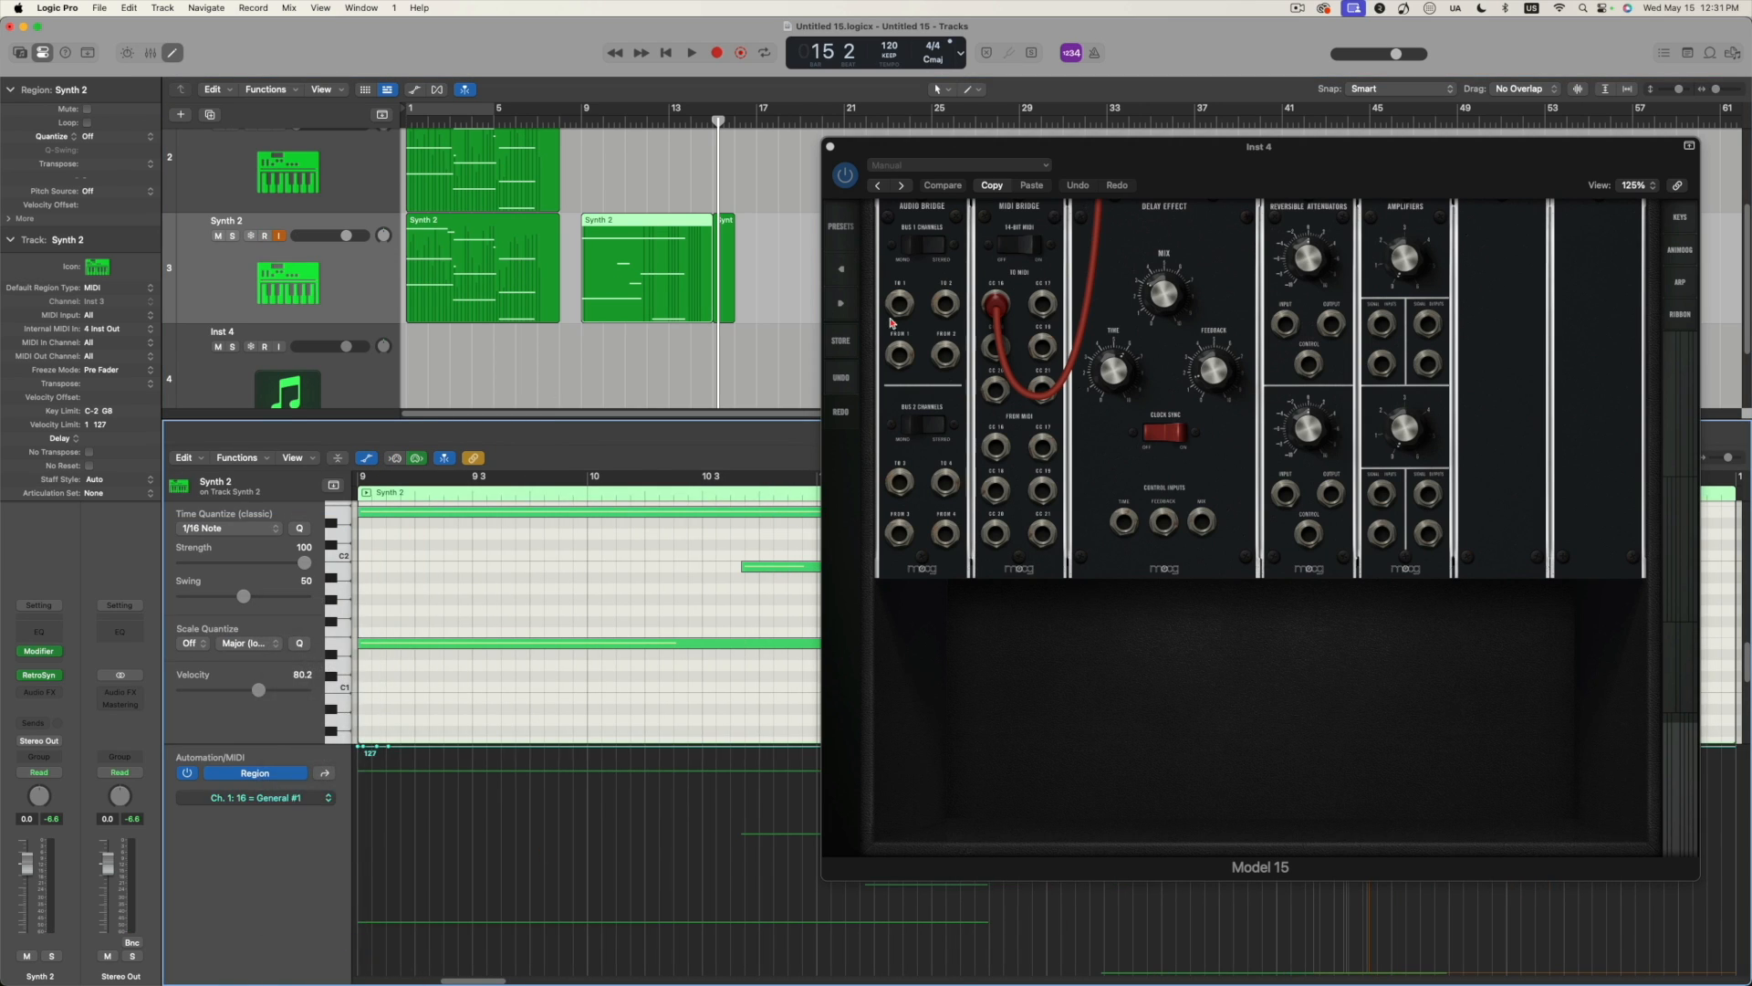
drag(921, 146, 1041, 878)
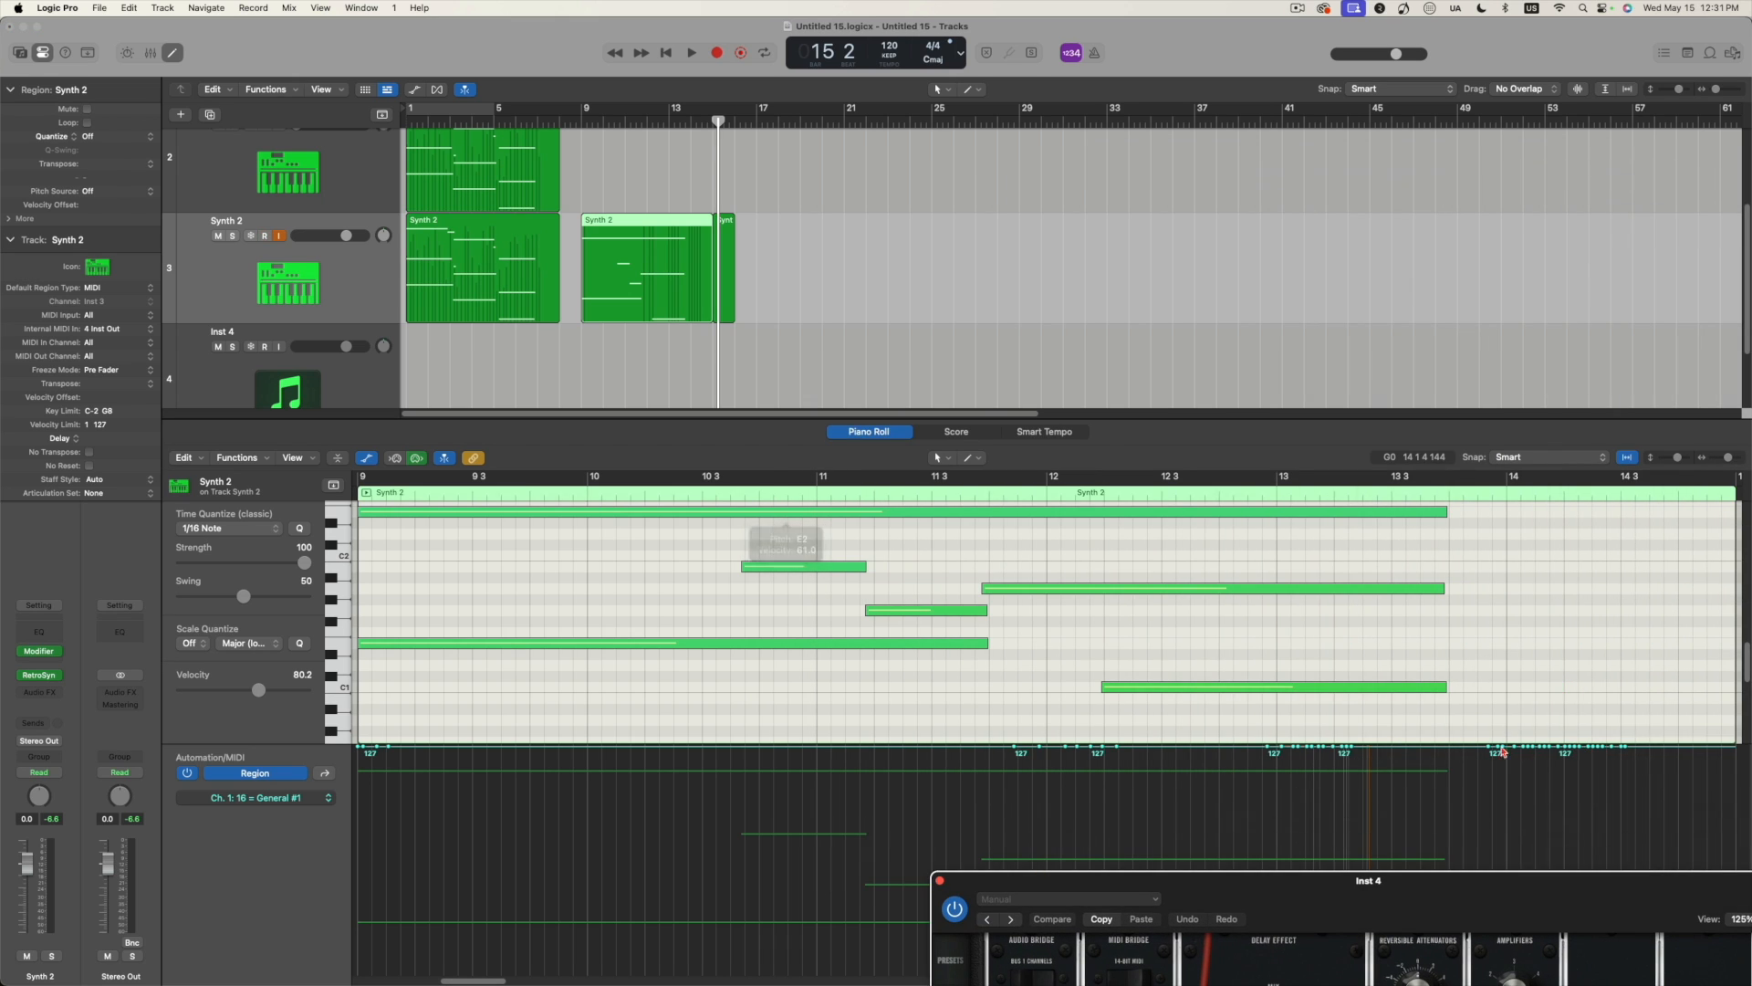
drag(1294, 889, 1300, 791)
double_click(1373, 787)
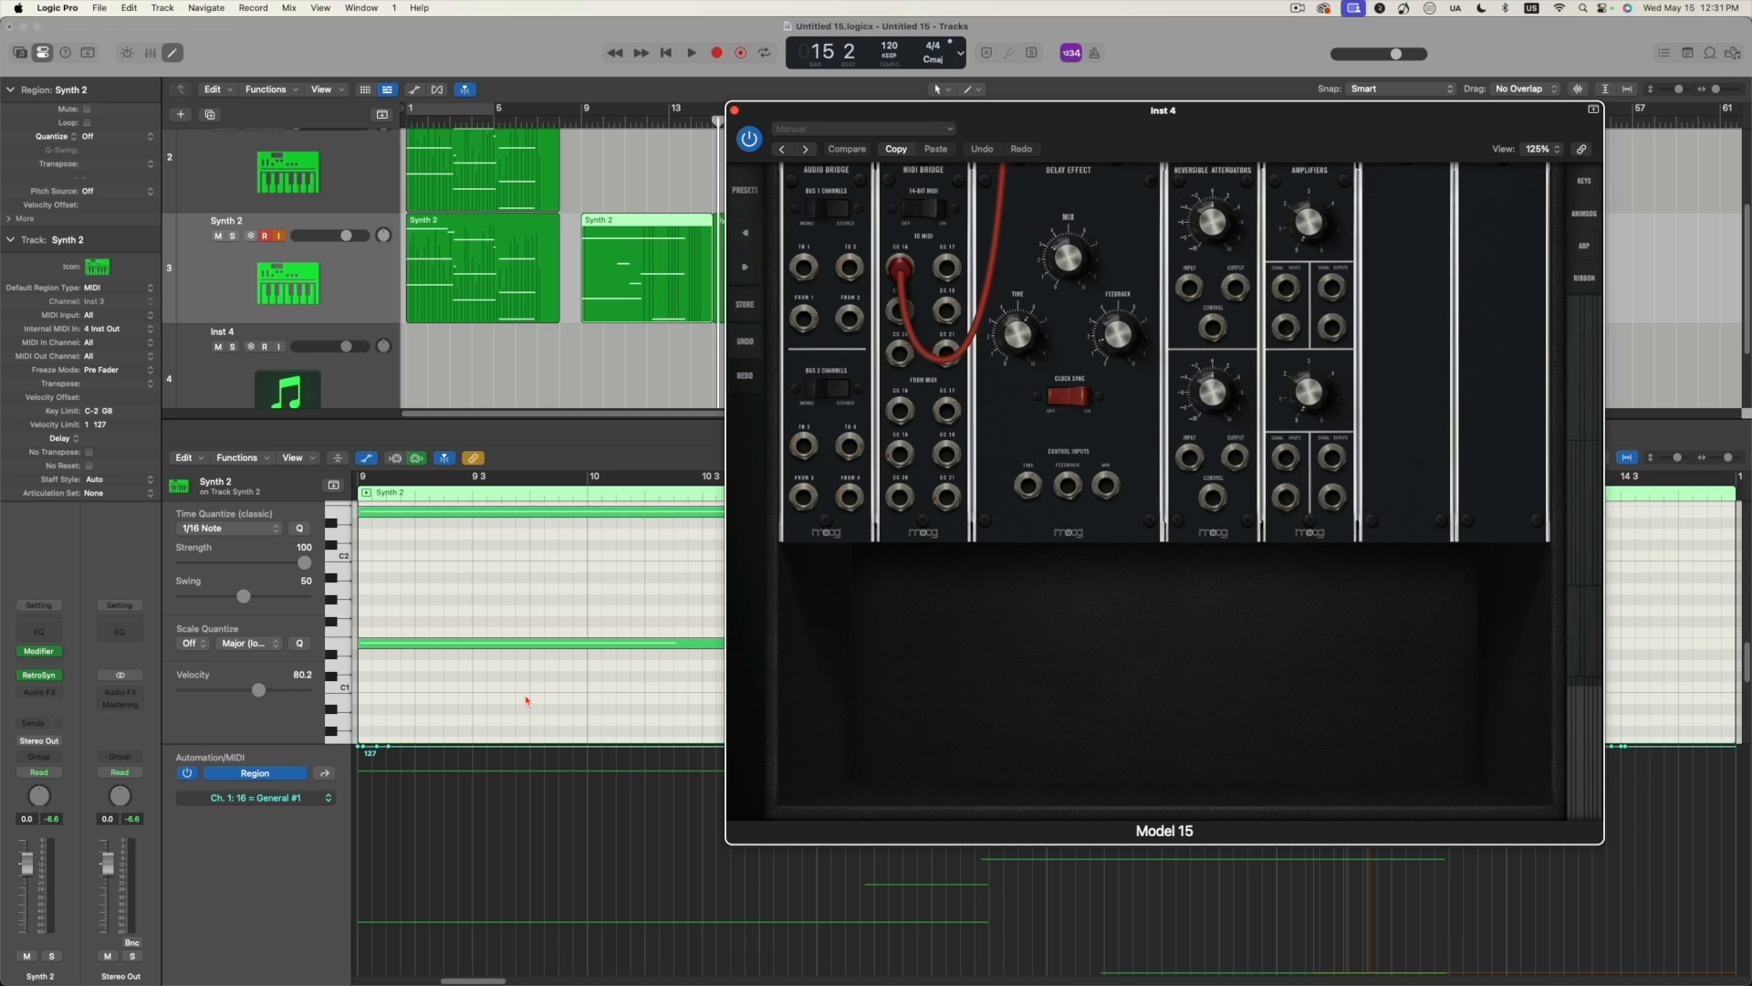
Close the Model 15 window, show the Mixer in place of the Piano Roll, and select the Synth 2 track.
click(735, 111)
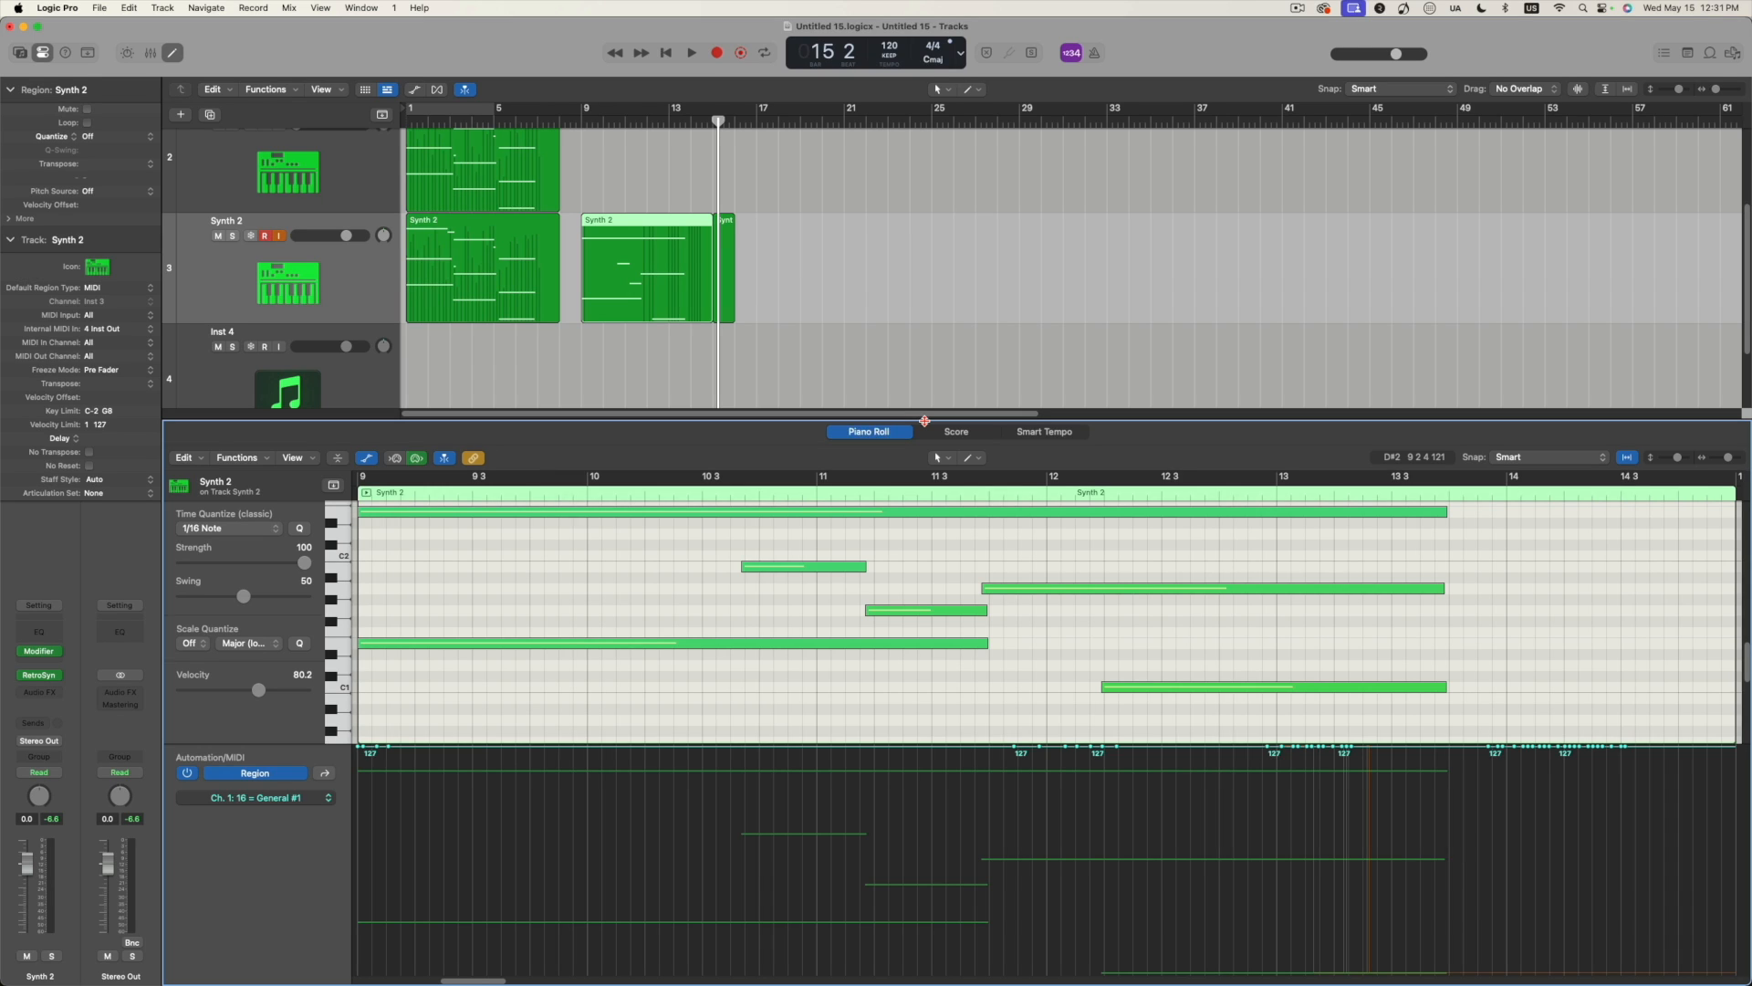
key(x)
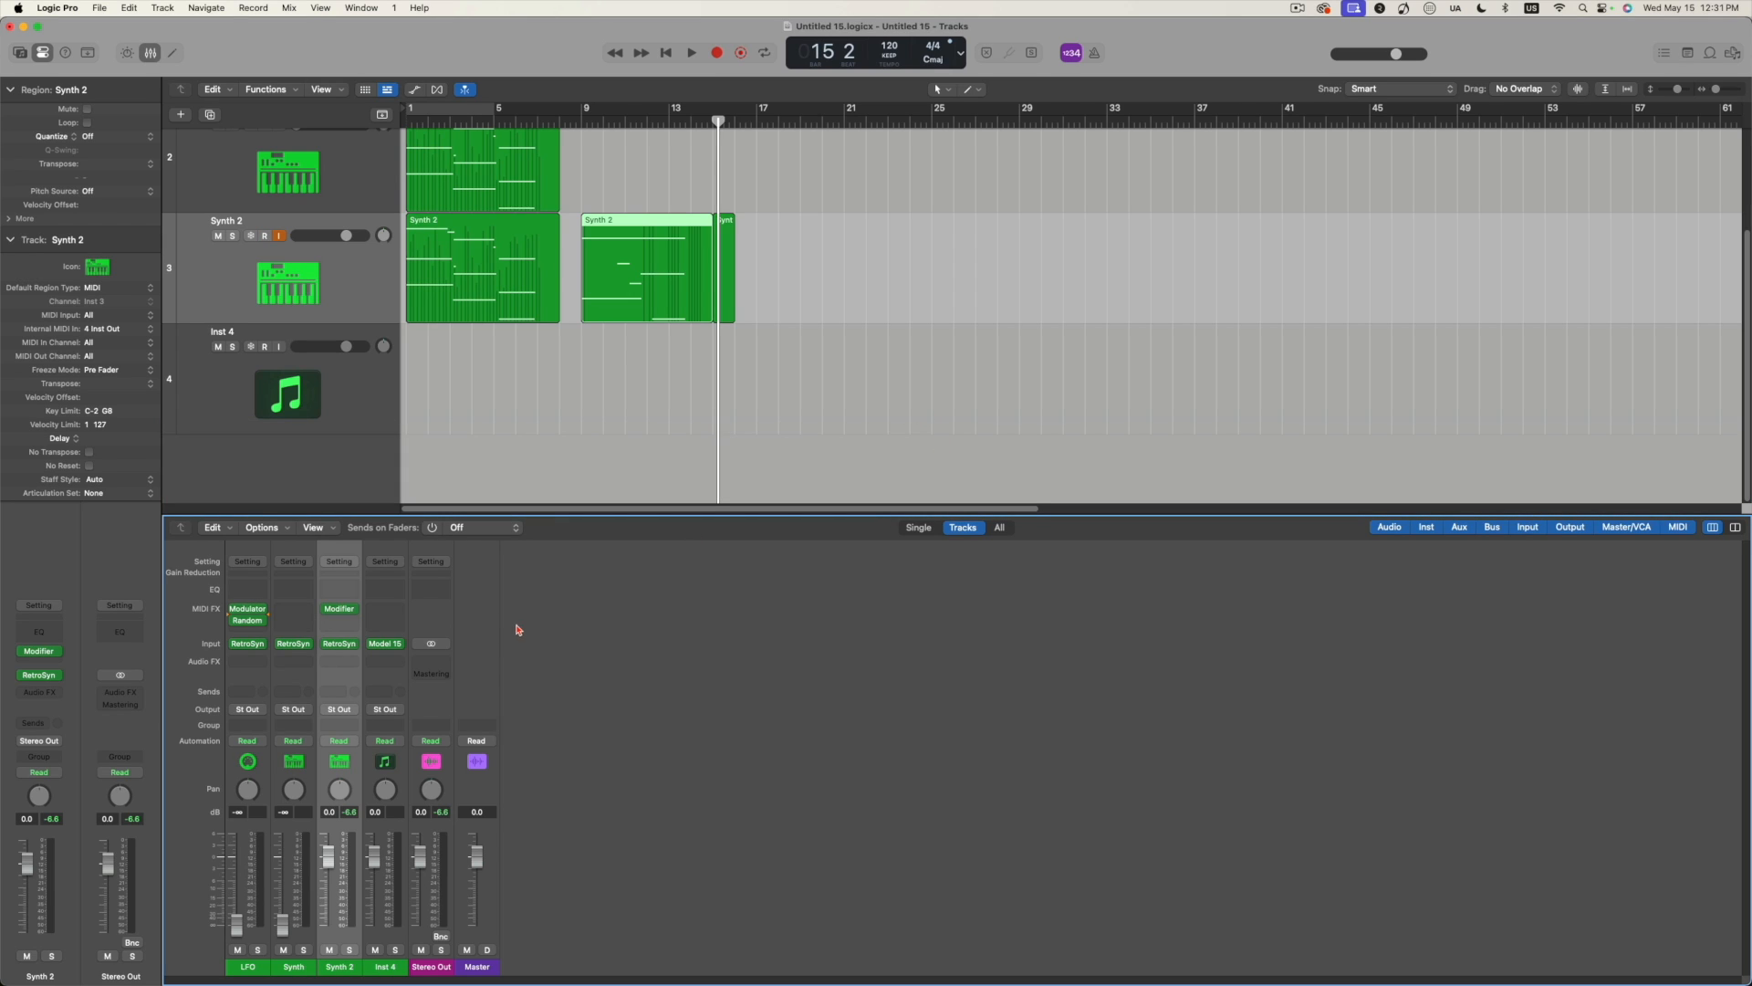
click(268, 280)
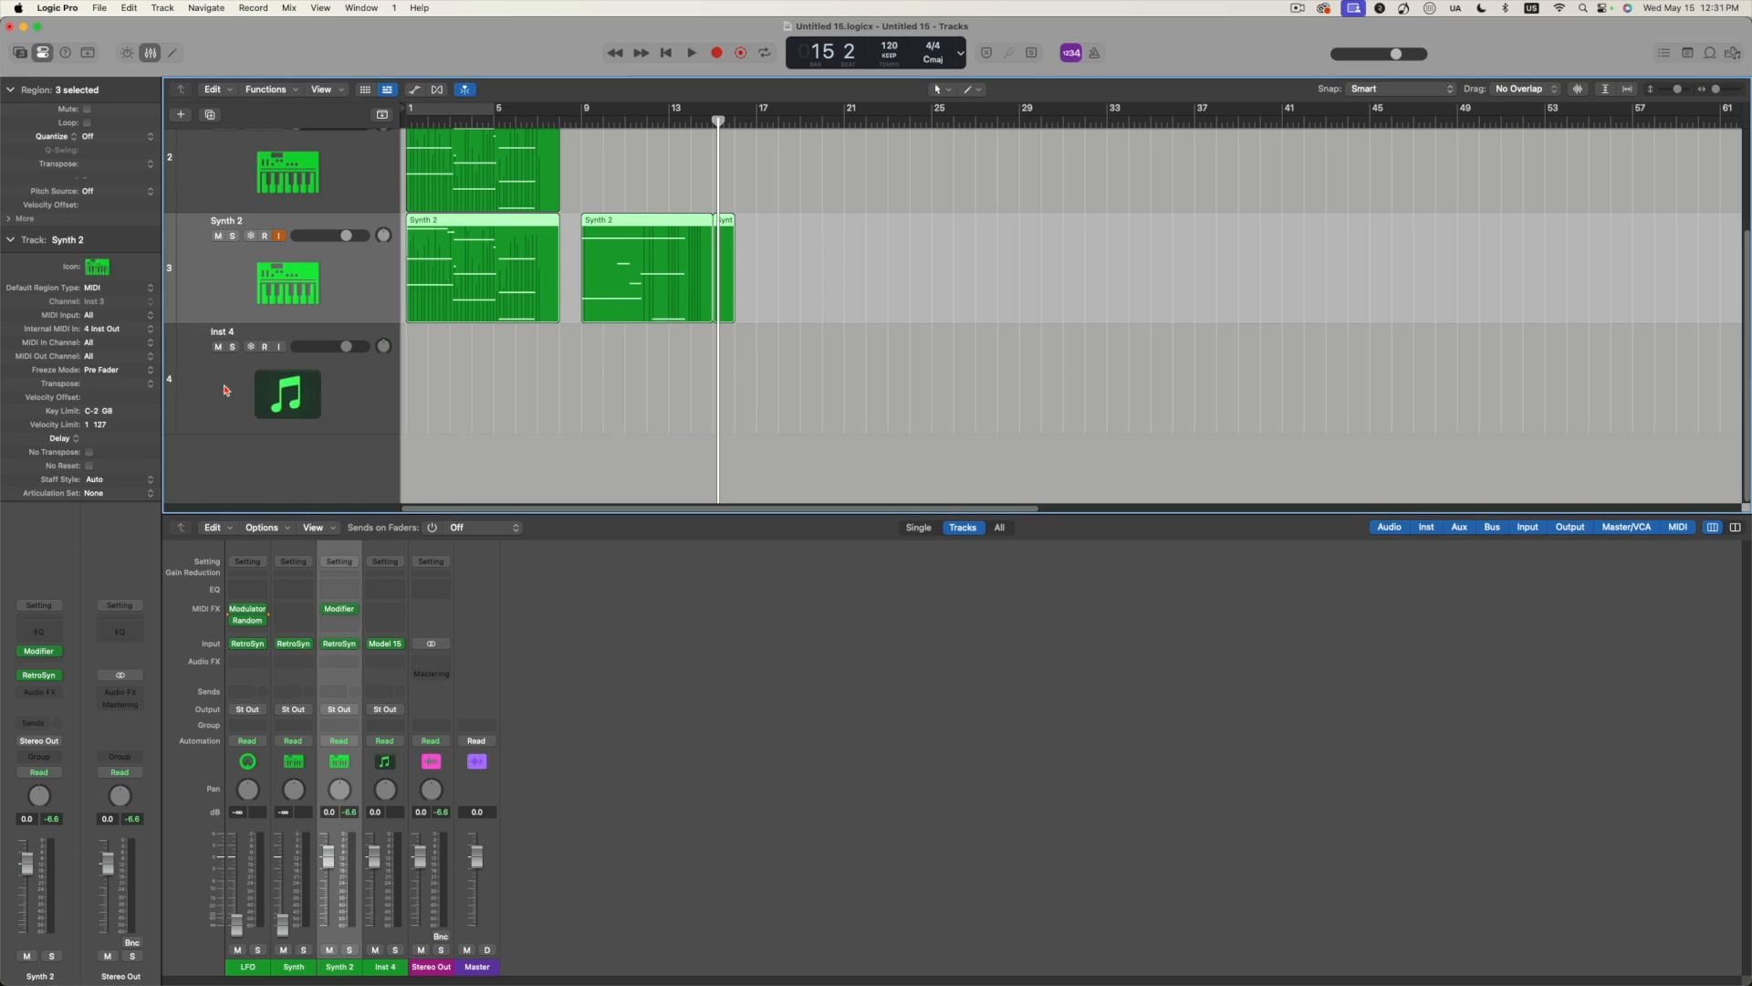
Open the Modifier MIDI FX on Synth 2 and set its Input Event to 16 General Purpose 1.
click(339, 614)
click(763, 275)
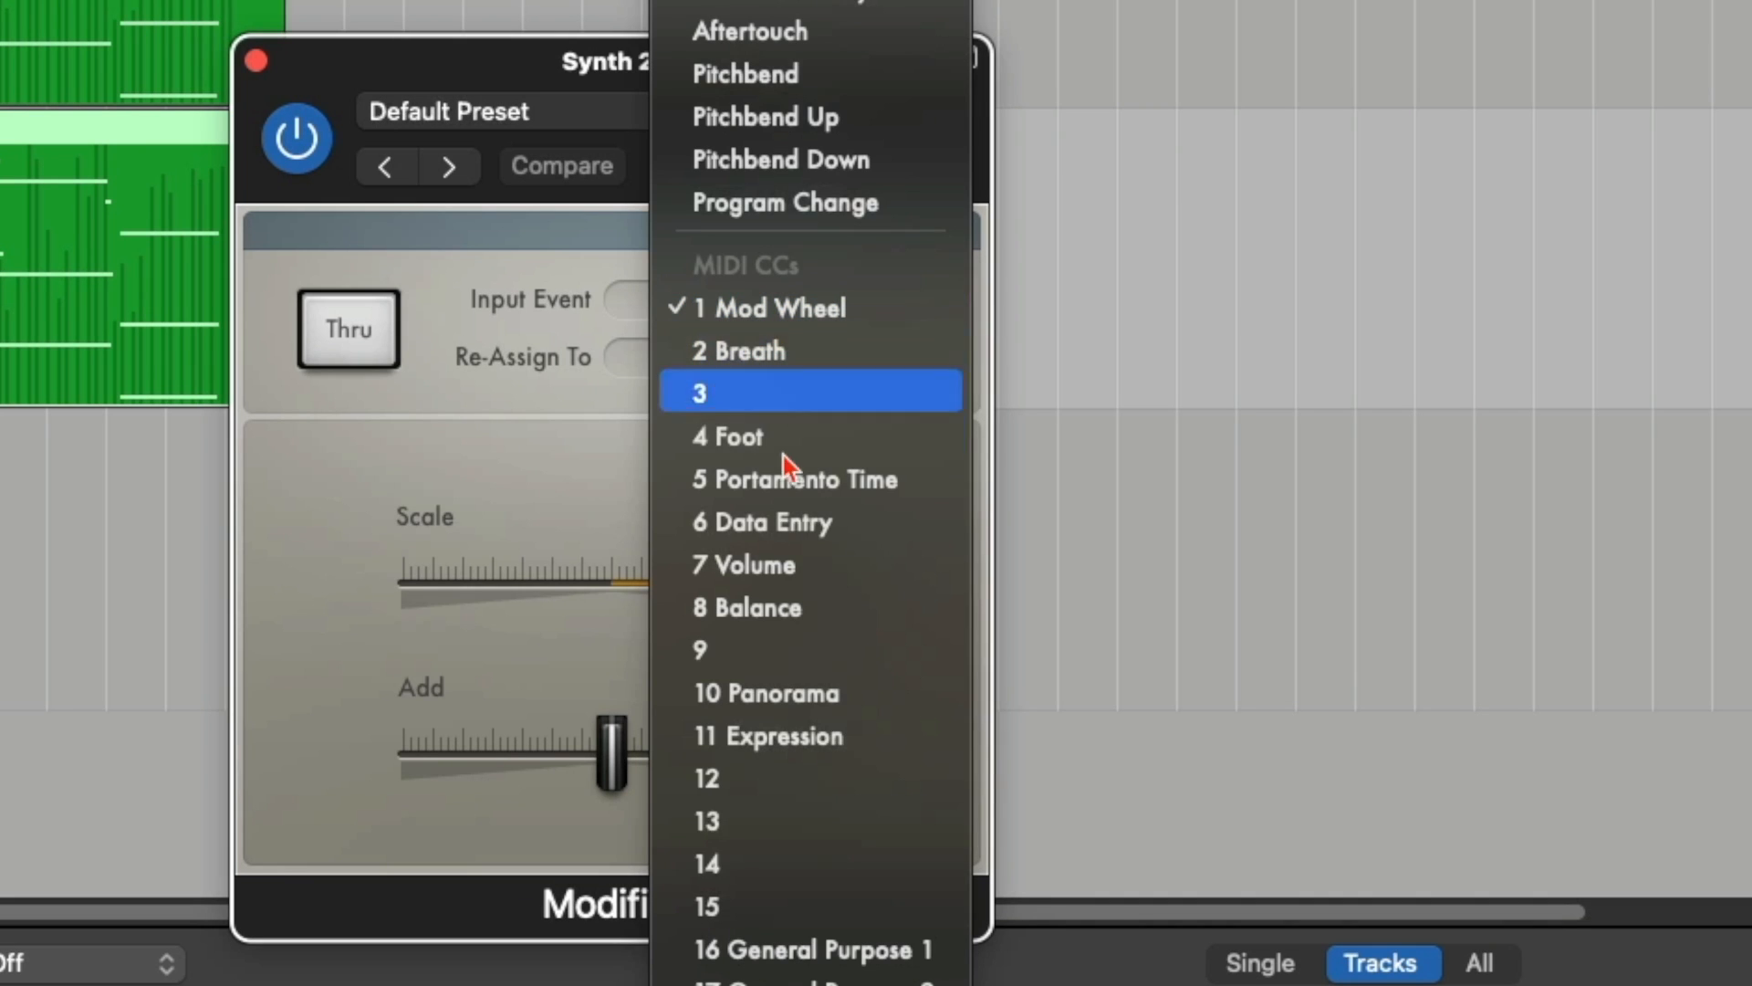
click(771, 951)
click(752, 360)
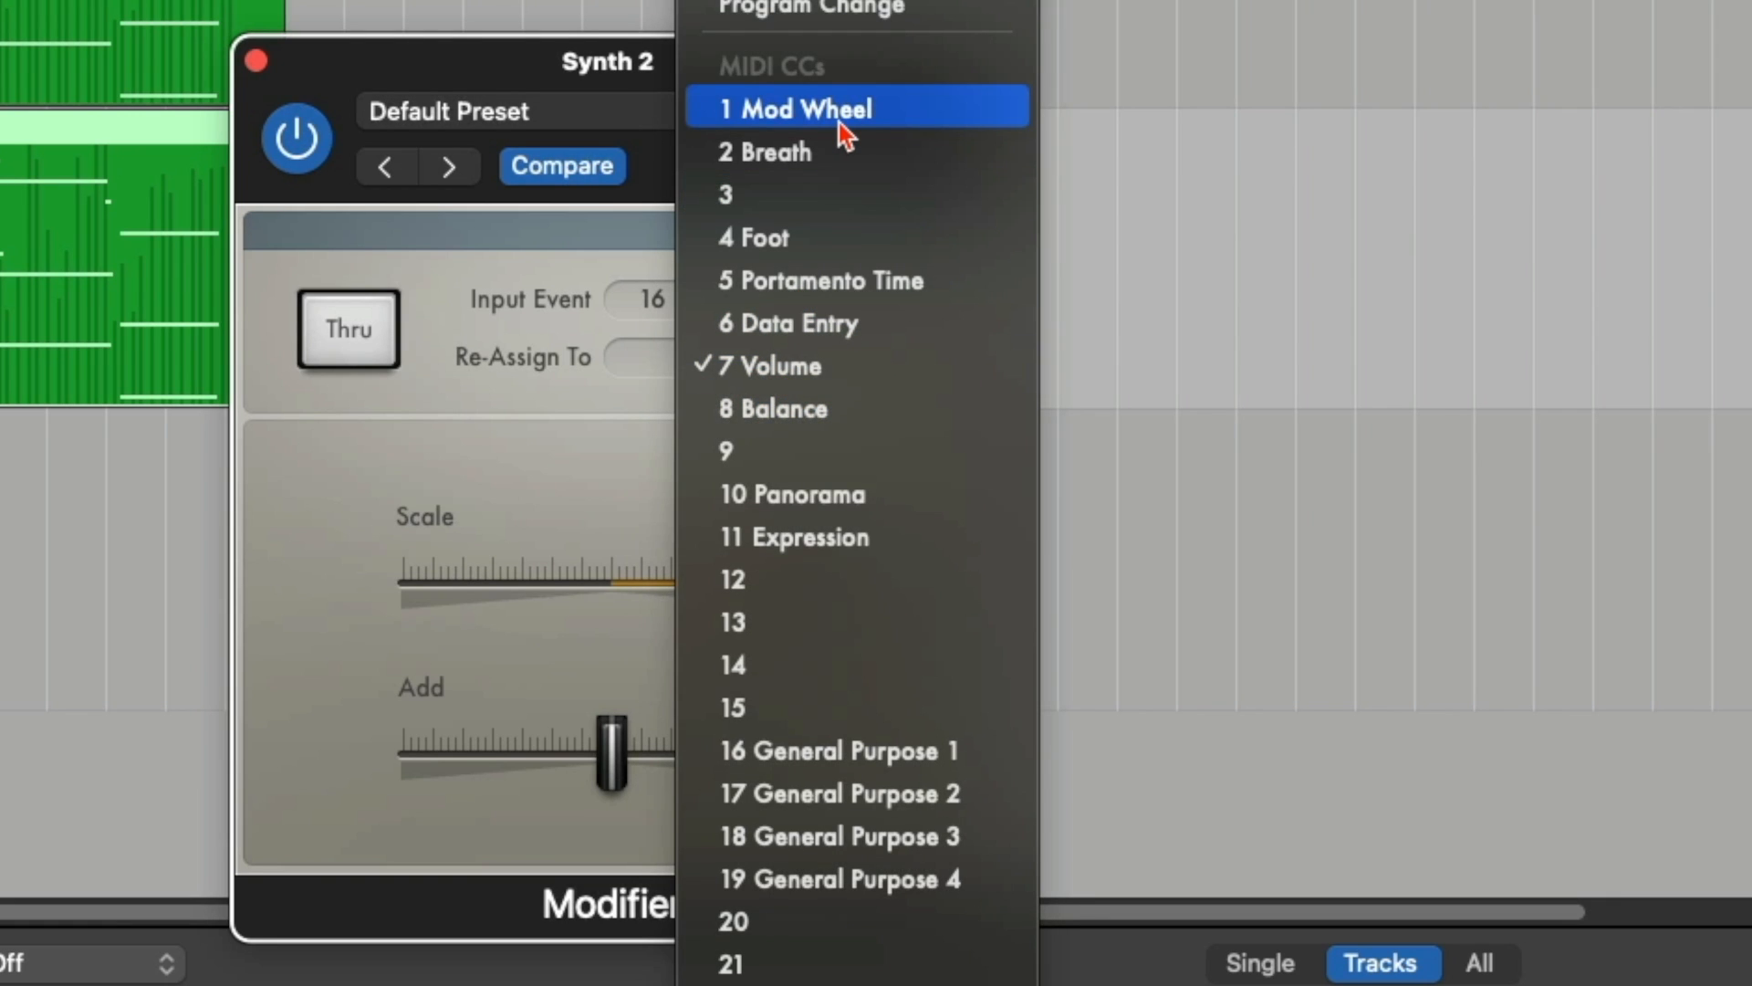
scroll(839, 122, up, 3)
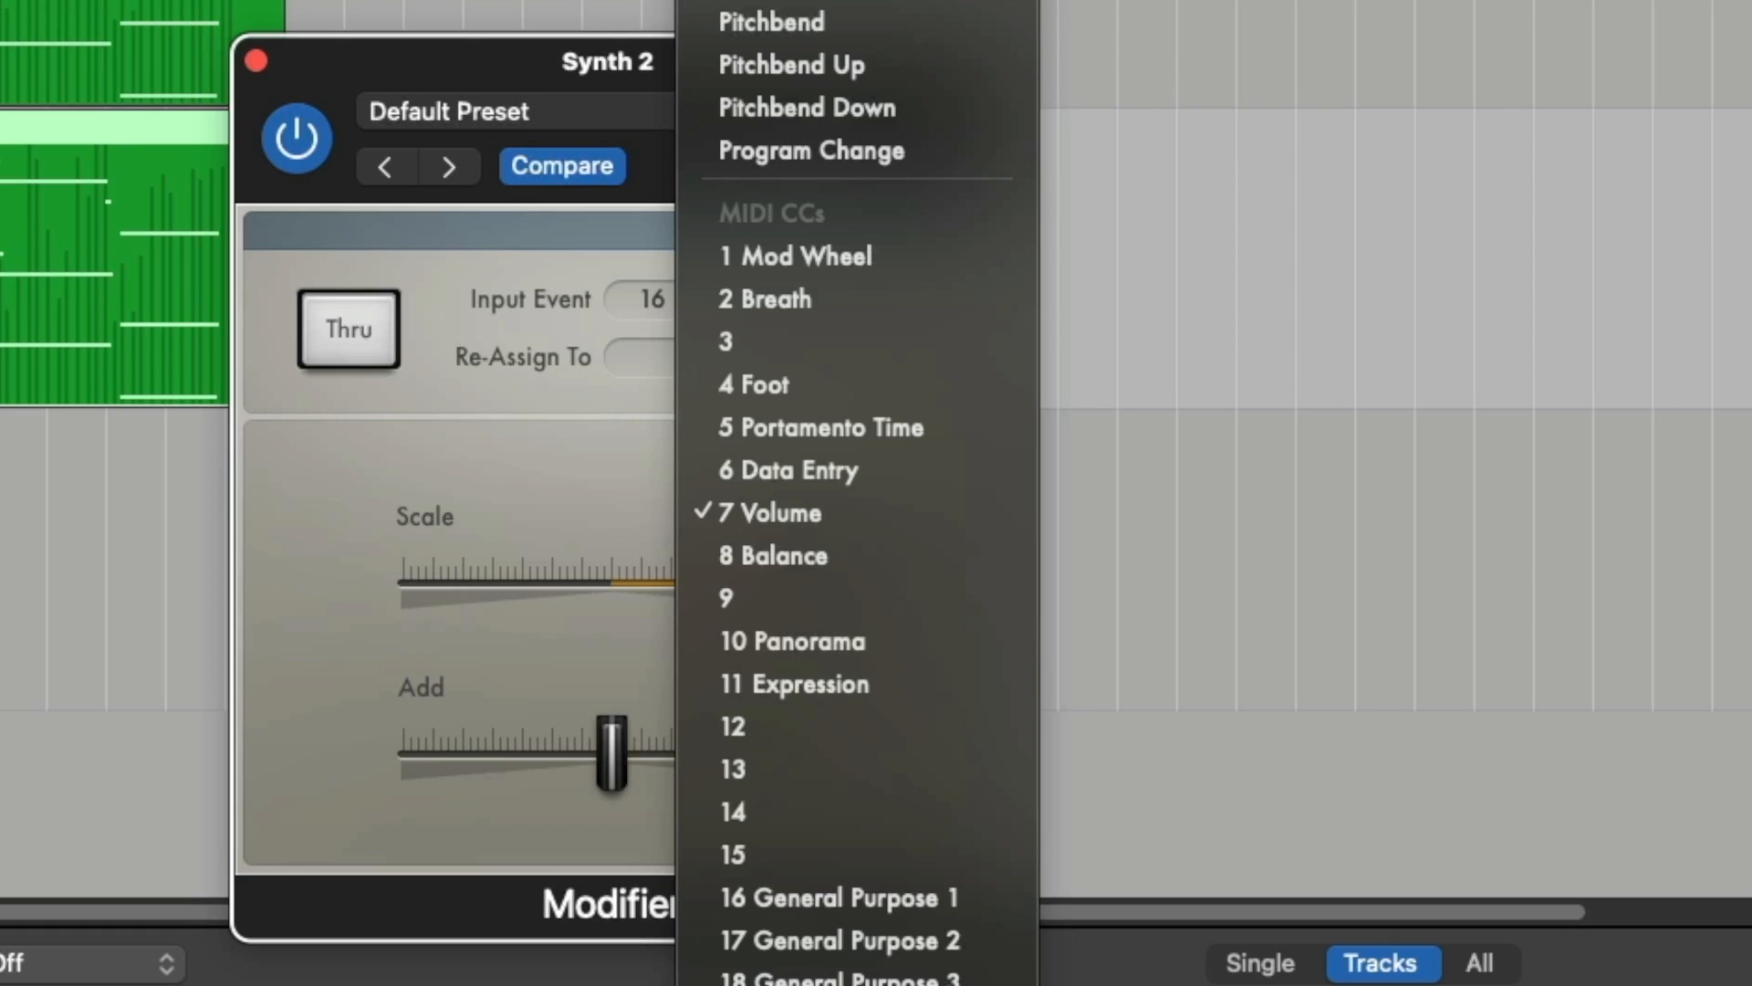
key(Escape)
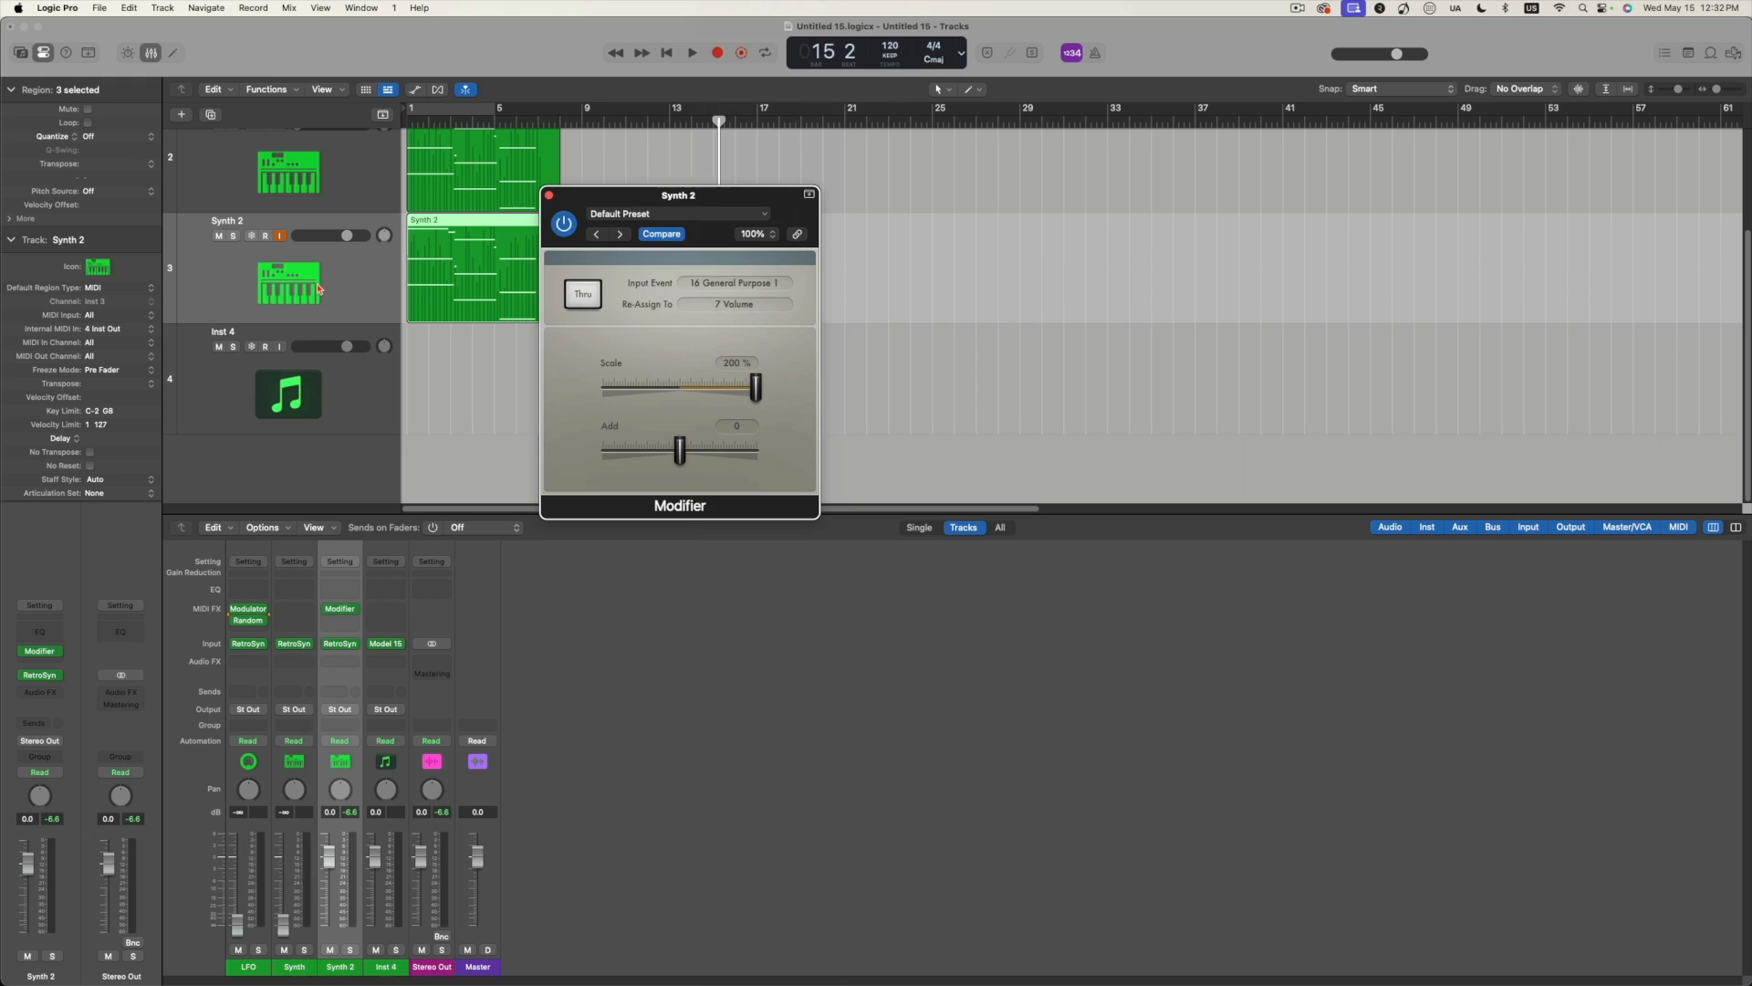
Open Synth 2's Retro Synth beside the Modifier and use parameter learning to re-assign the Modifier's output to the Retro Synth filter Cutoff.
click(340, 644)
drag(800, 268, 1168, 295)
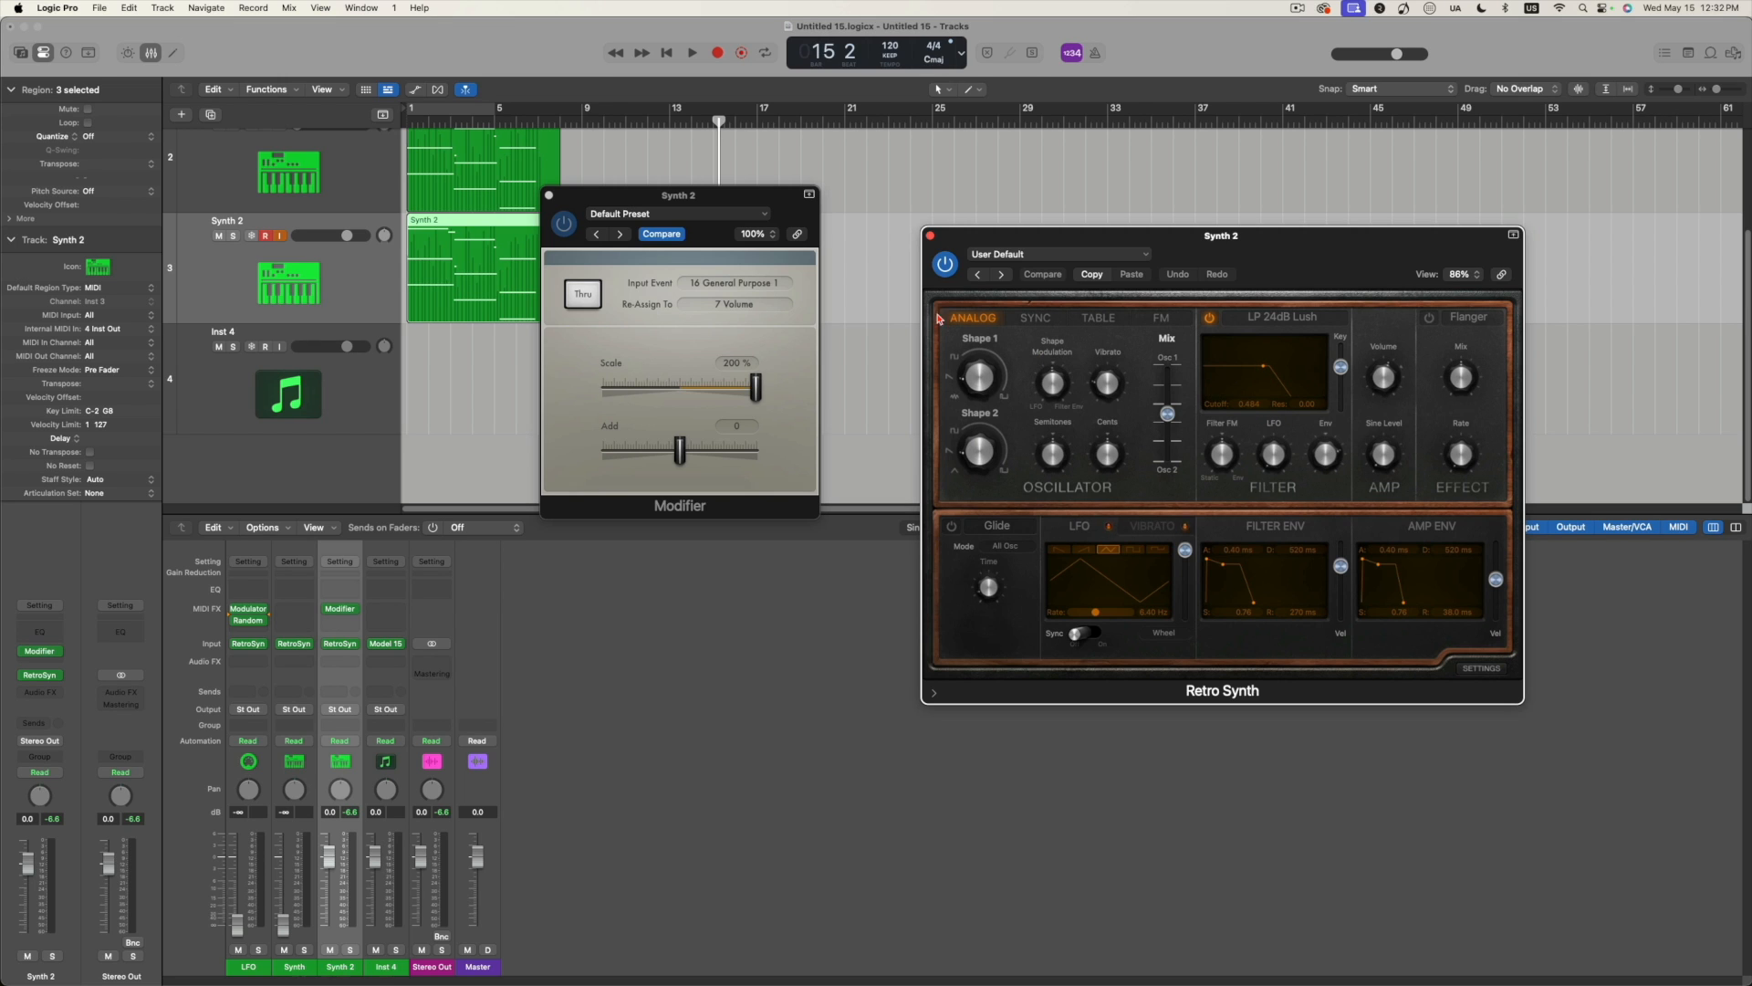
click(735, 304)
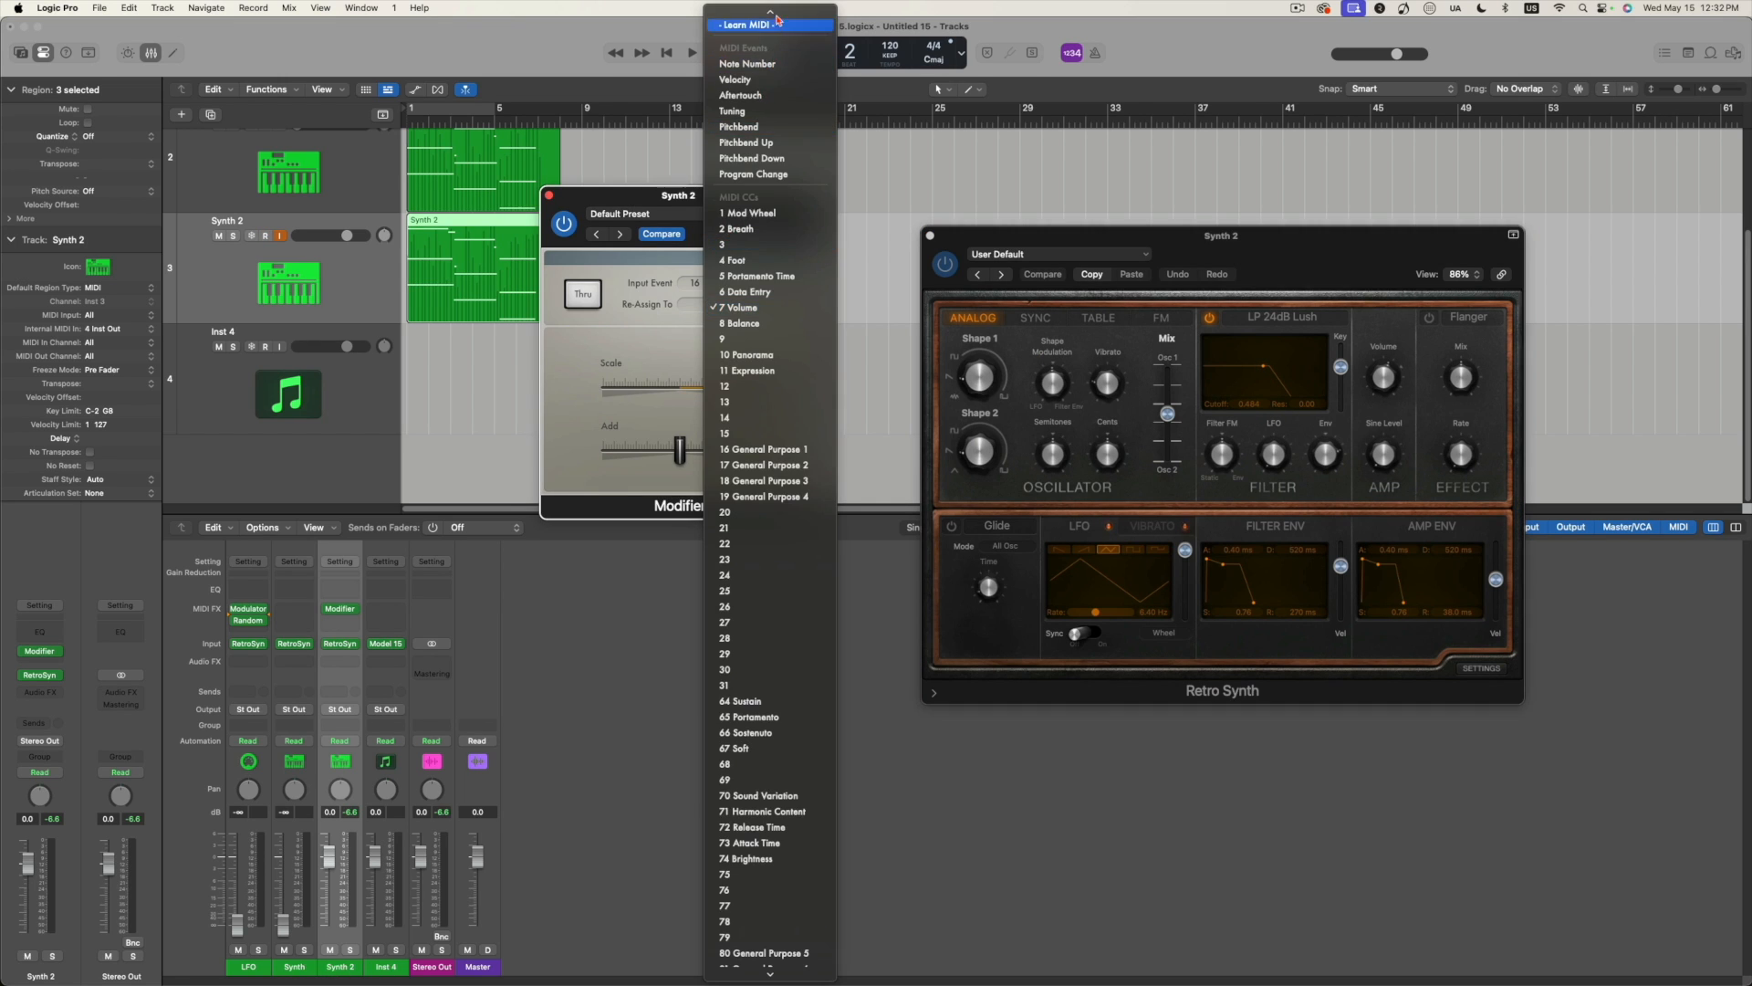
click(768, 45)
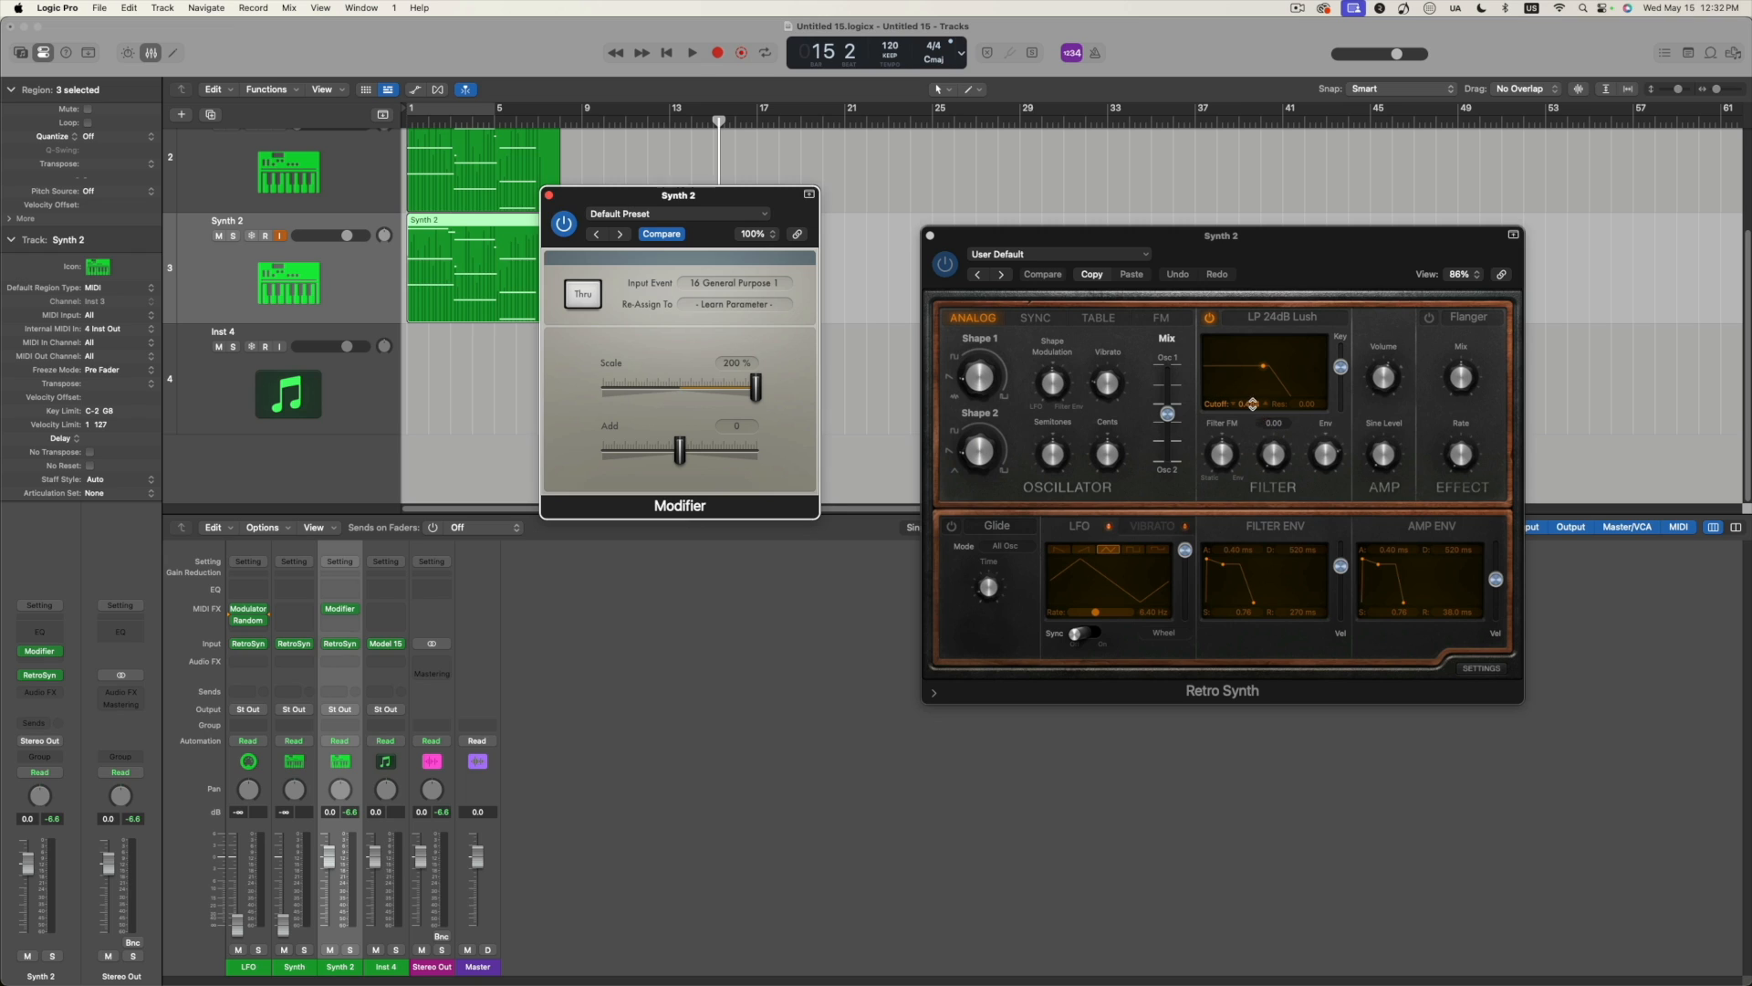
drag(1251, 403, 1250, 408)
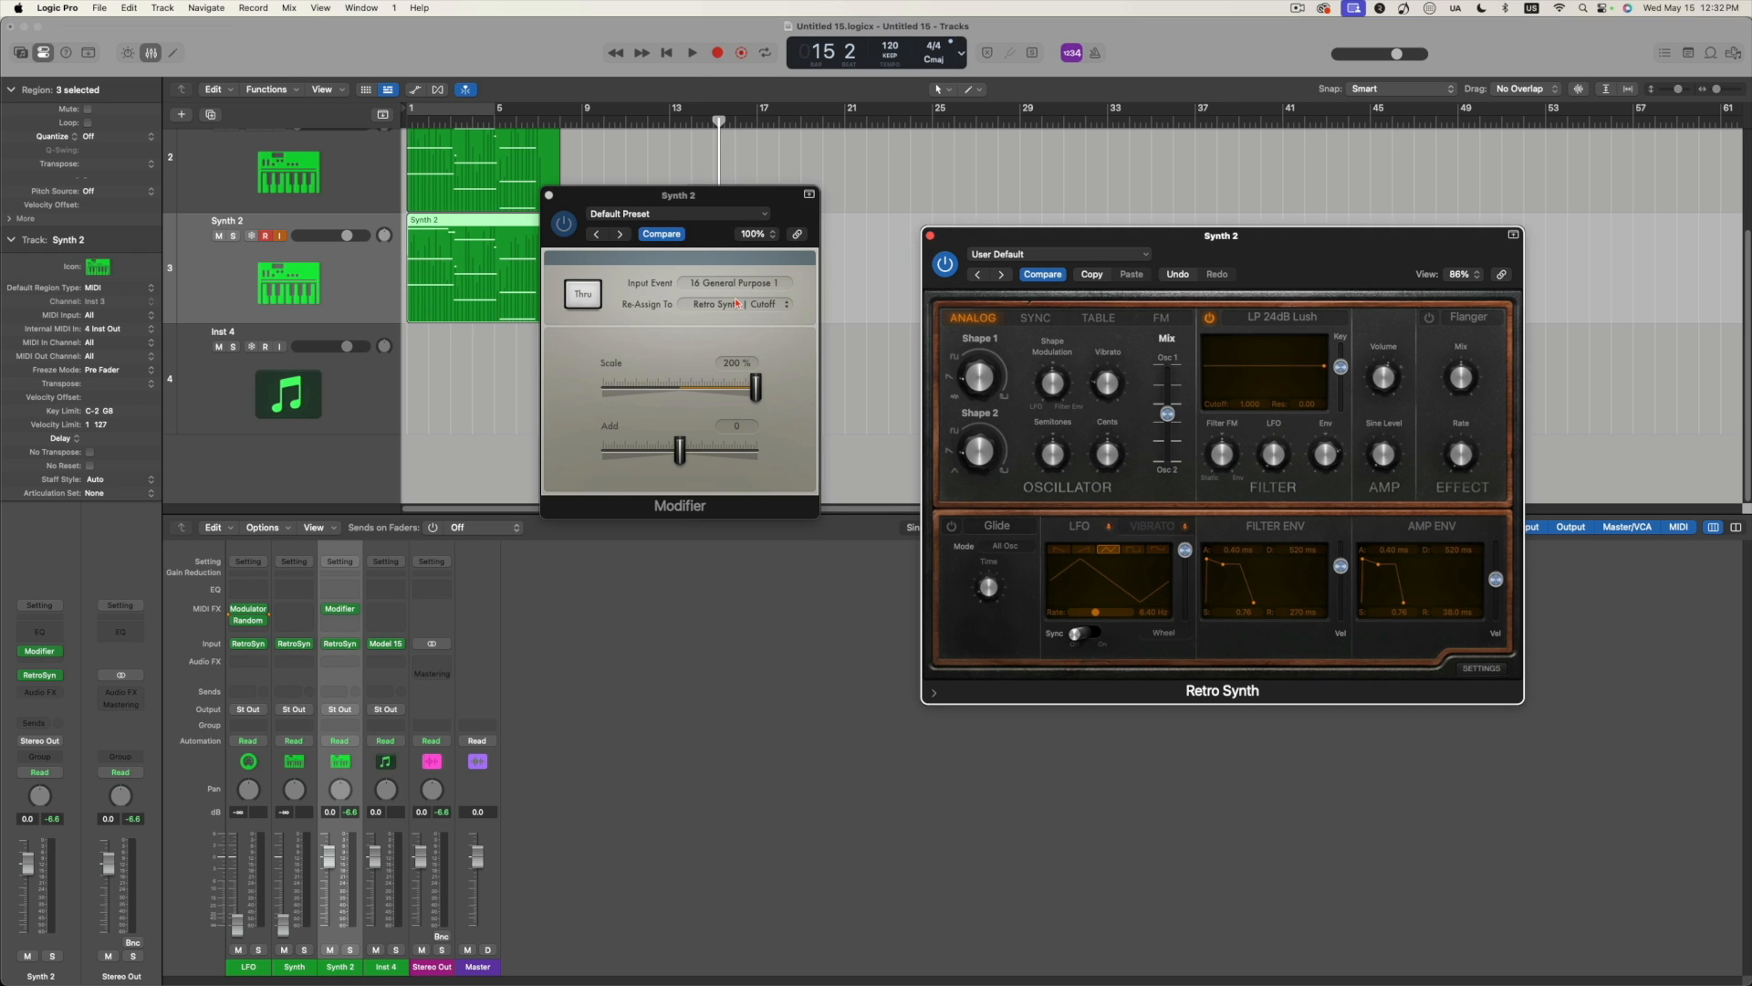